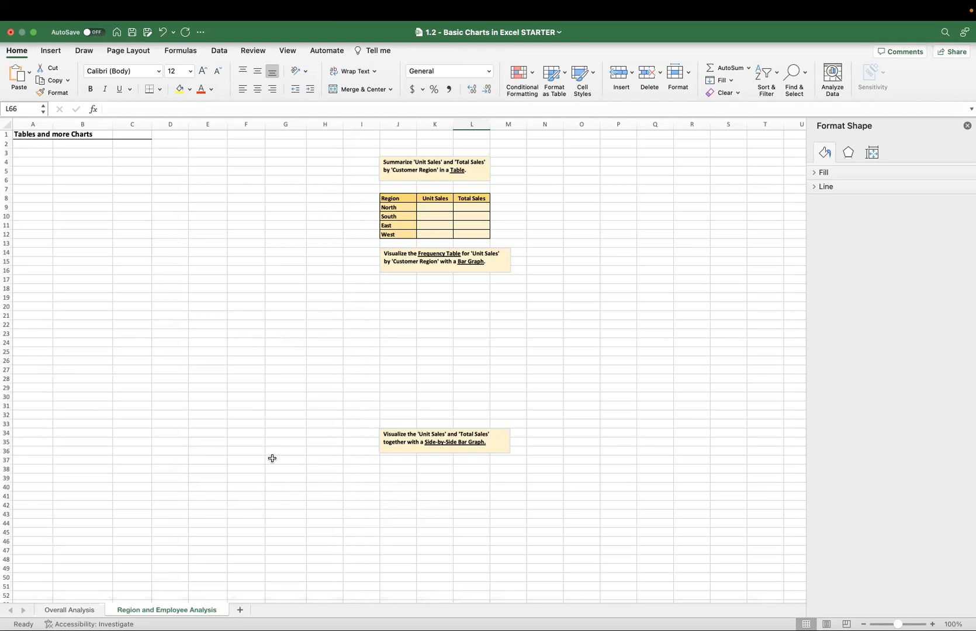
Copy the sales data with its headers, B4:H104, from the Overall Analysis sheet.
left_click(70, 609)
scroll(183, 260, "up", 5)
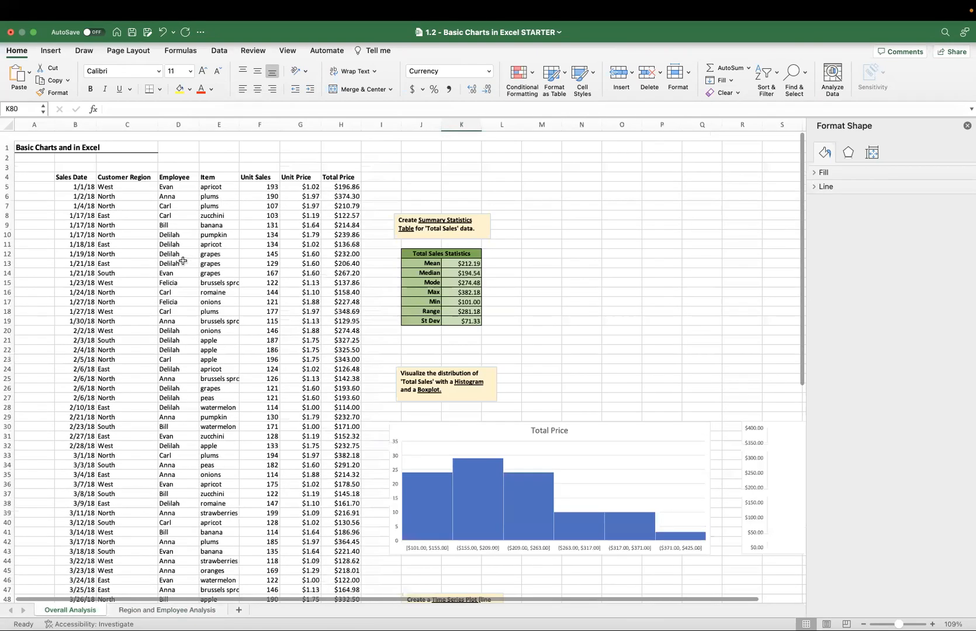
scroll(83, 169, "down", 1)
left_click(83, 170)
key("Up")
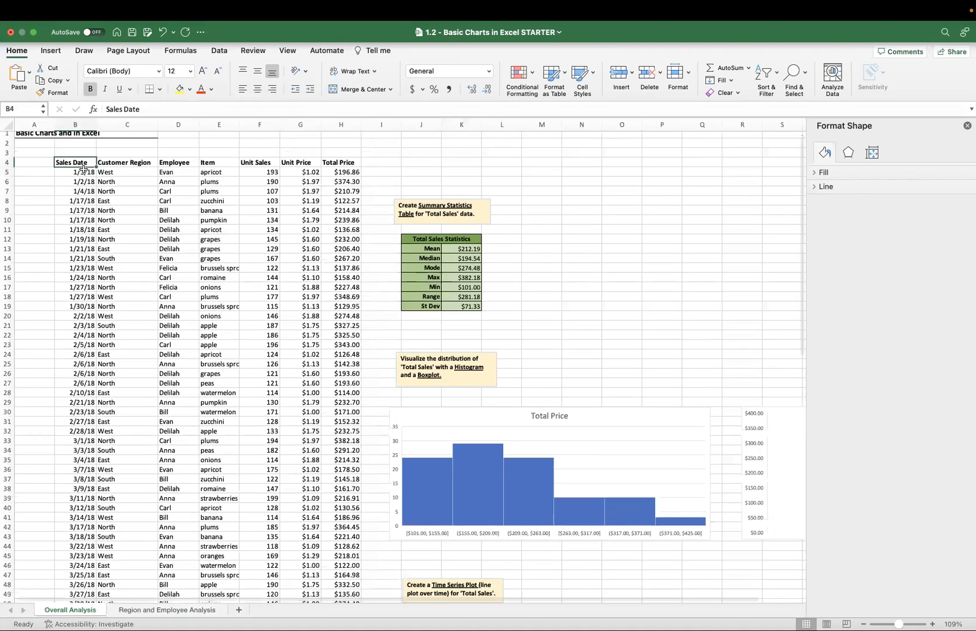
key("shift+Right")
key("shift+Right")
key("shift+Right")
key("shift+Right")
key("shift+Right")
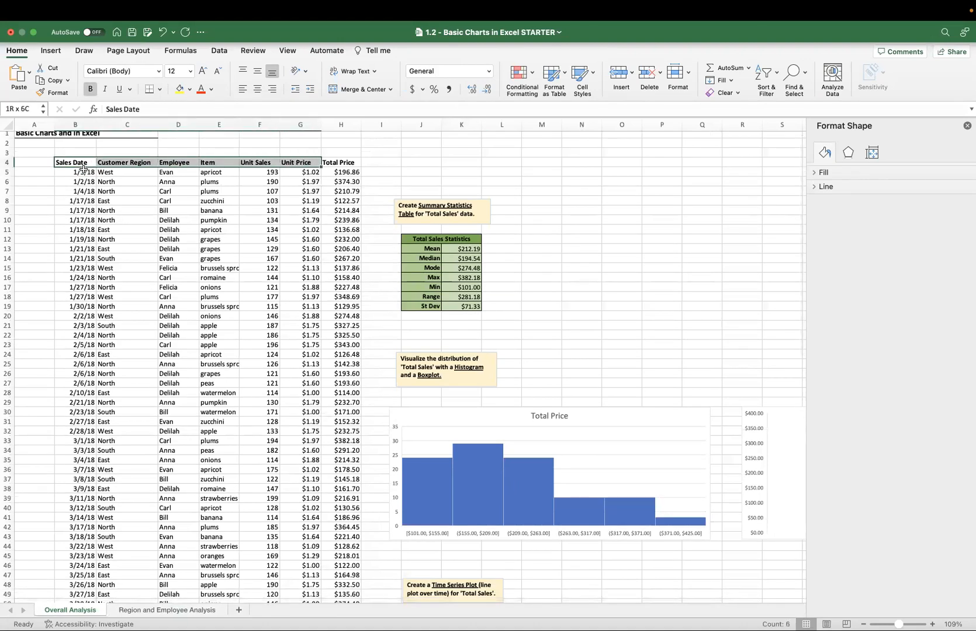
key("shift+Right")
key("super+shift+Down")
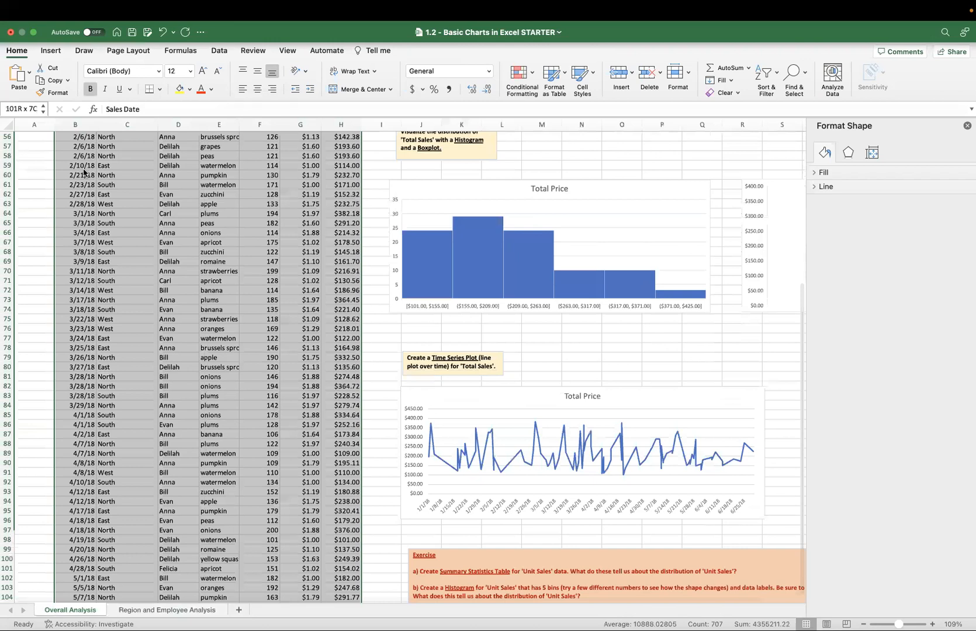
key("super+c")
scroll(120, 298, "up", 15)
Paste the copied sales data as values only at cell B4 of the Region and Employee Analysis sheet.
left_click(147, 609)
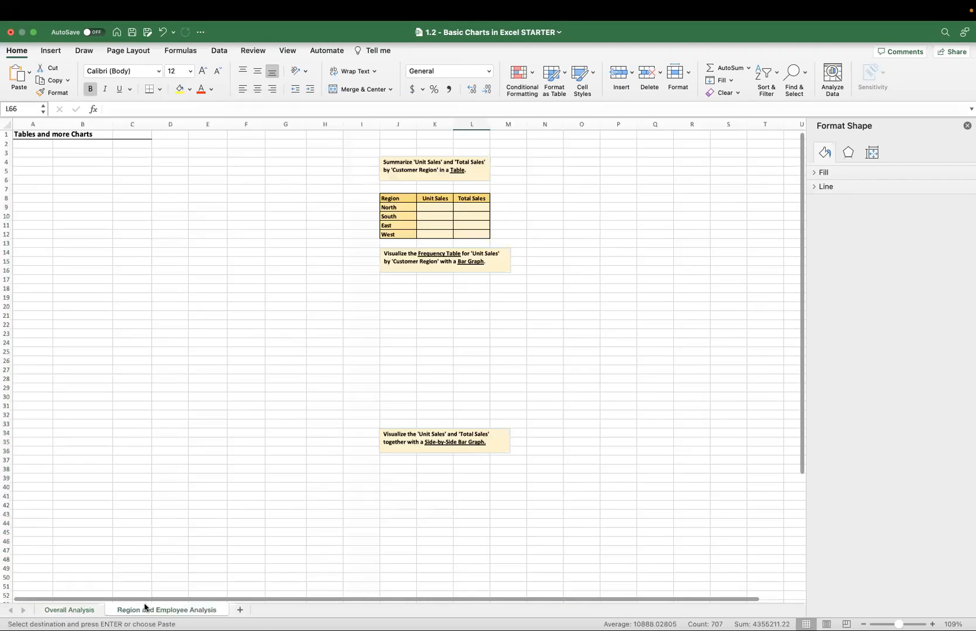
right_click(74, 164)
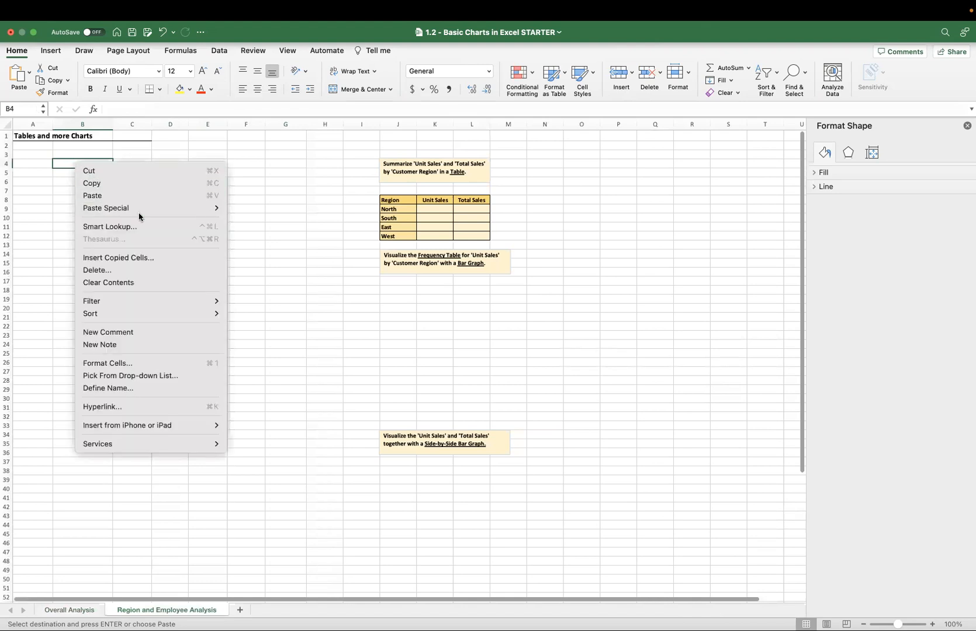
mouse_move(140, 211)
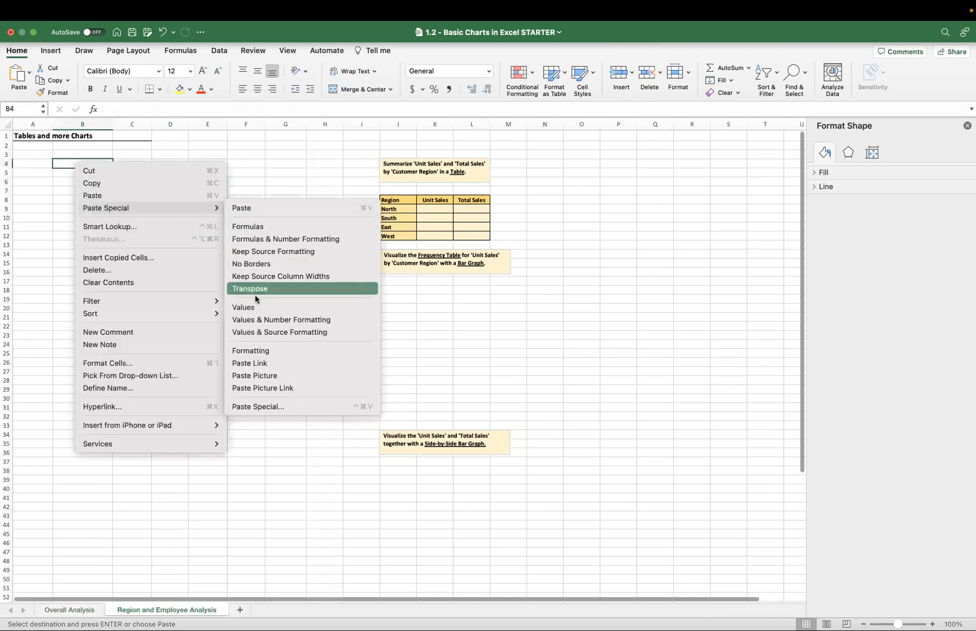
left_click(255, 309)
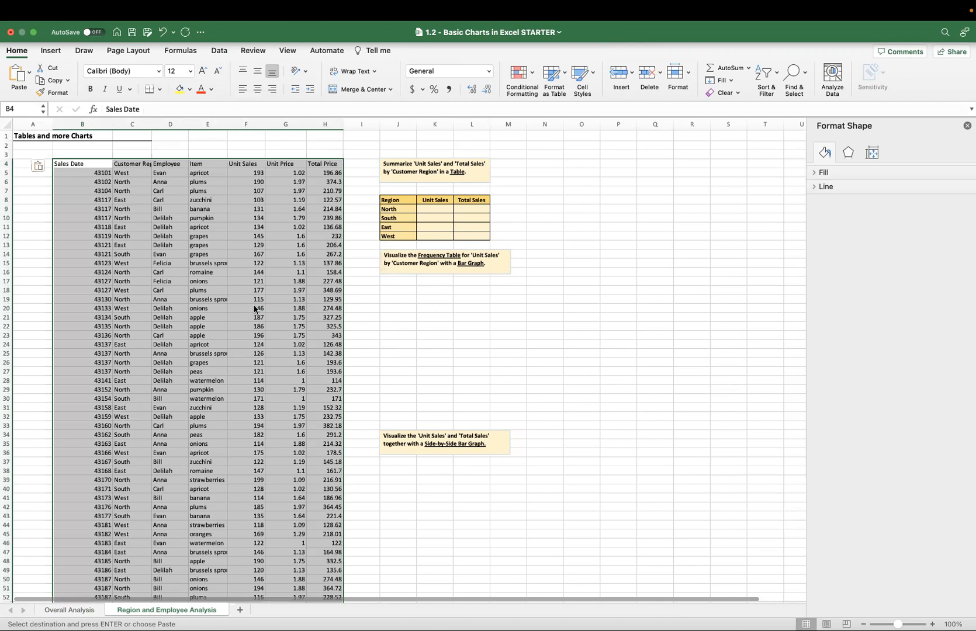
left_click(324, 173)
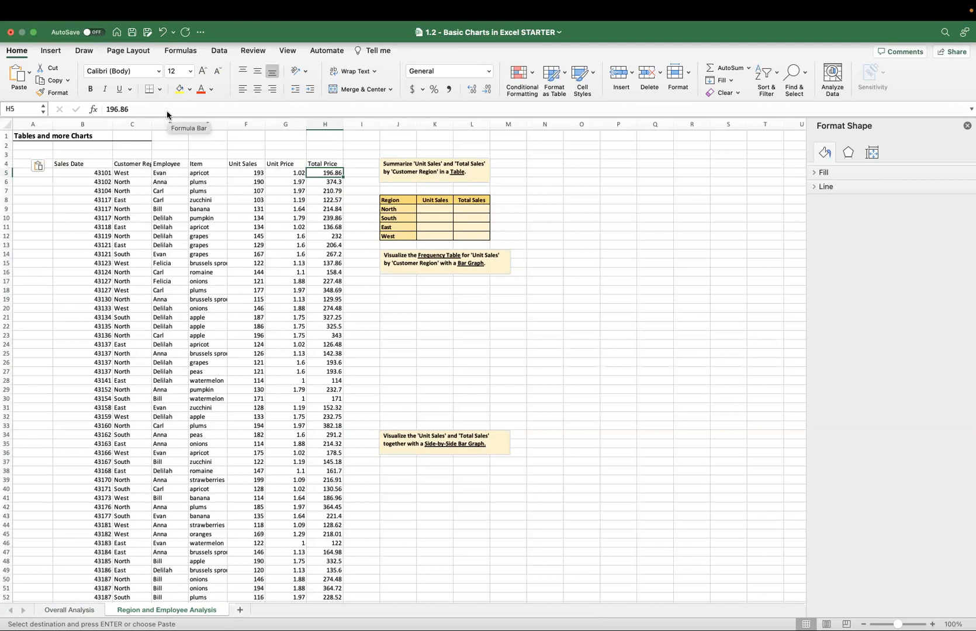
Format the first Sales Date cell, B5, as Short Date and copy that format down to B104.
left_click(94, 173)
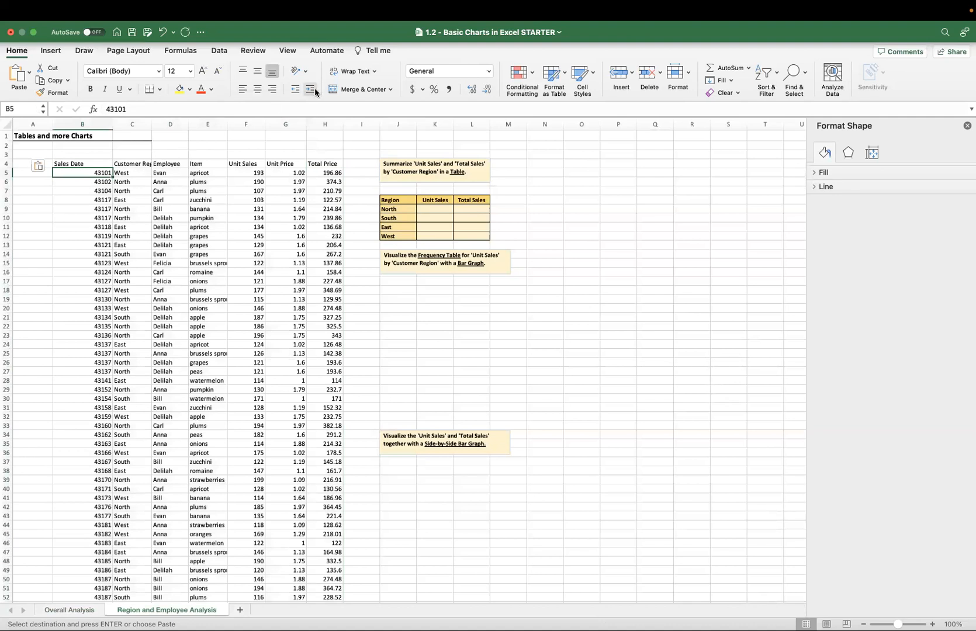
left_click(489, 72)
left_click(489, 71)
left_click(489, 72)
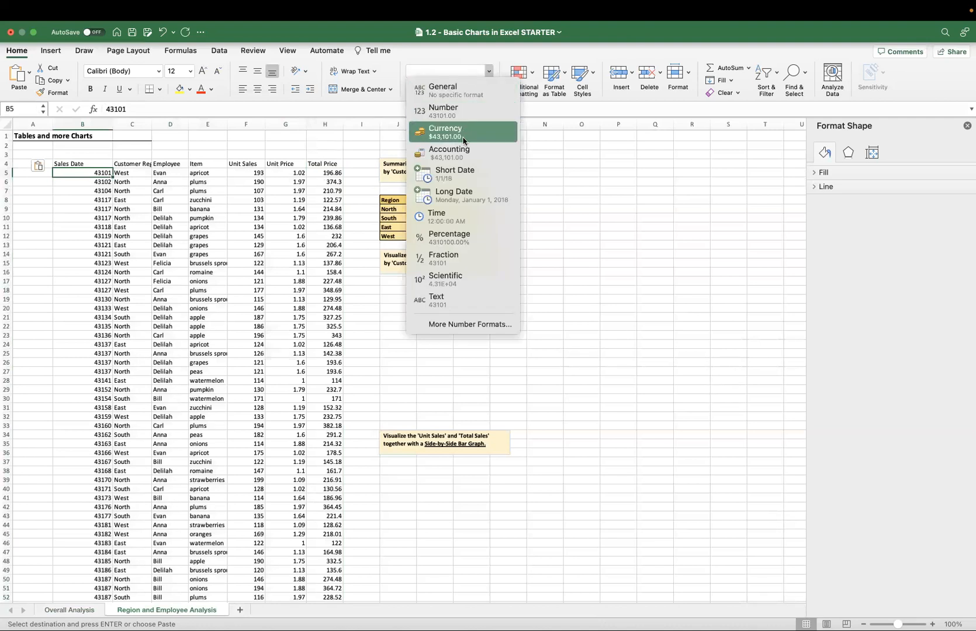
left_click(453, 174)
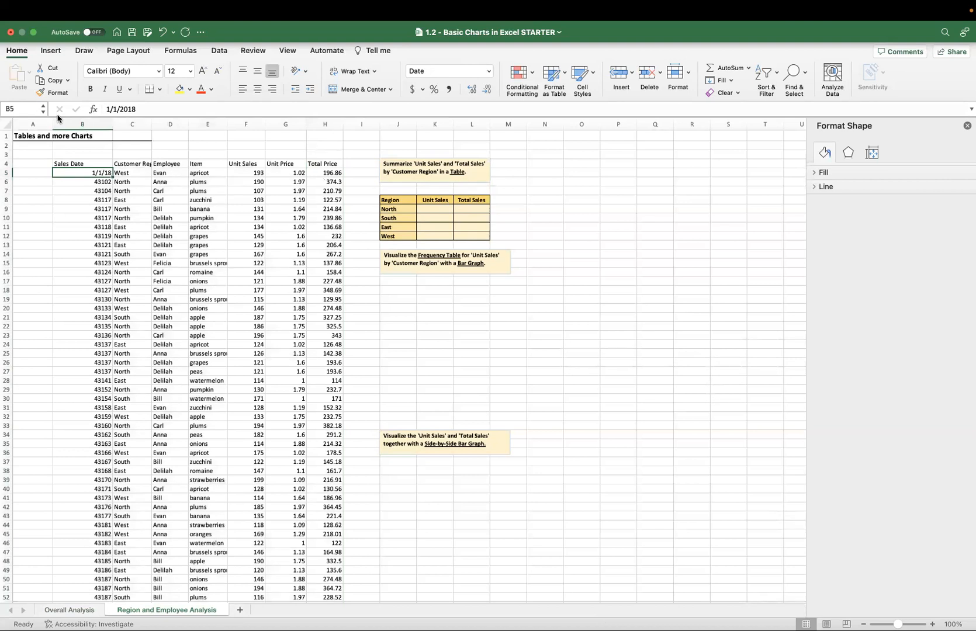
left_click(52, 93)
mouse_move(93, 173)
left_mouse_down()
mouse_move(134, 591)
mouse_move(97, 585)
left_mouse_up()
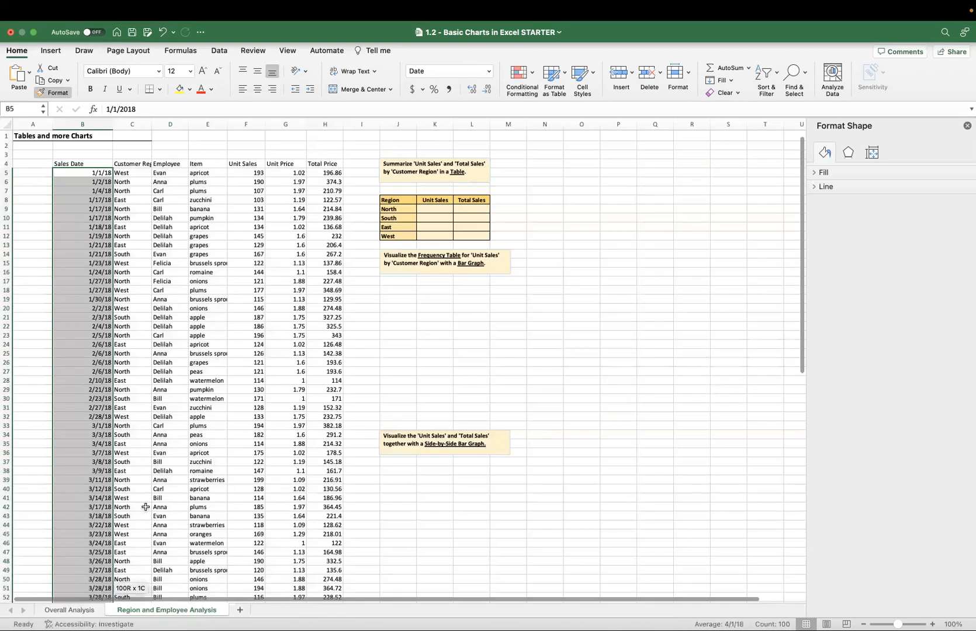
Bold the header row B4:H4 and add filters to its columns.
left_click_drag(325, 164, 88, 164)
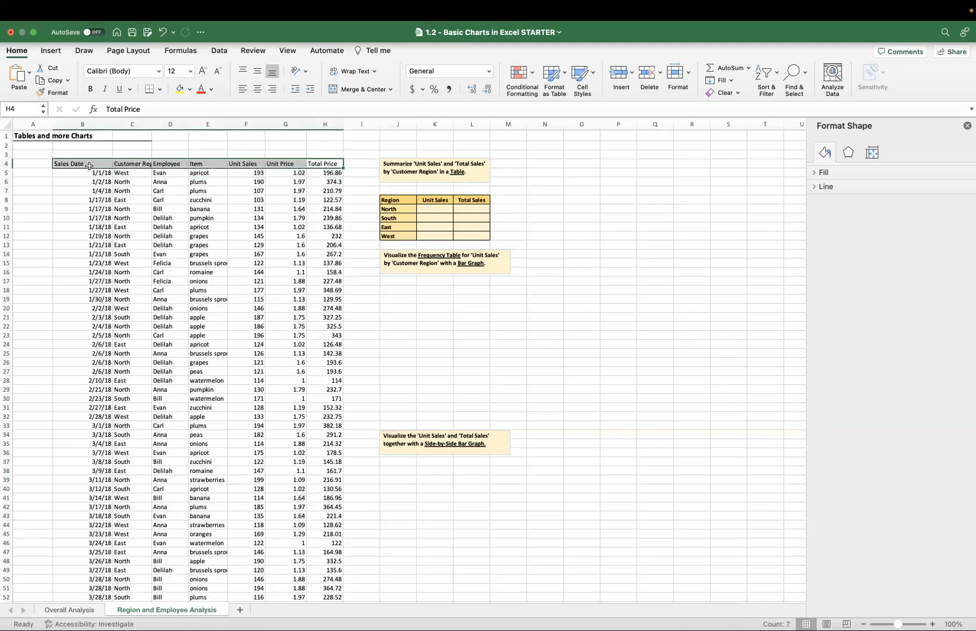
left_click(249, 218)
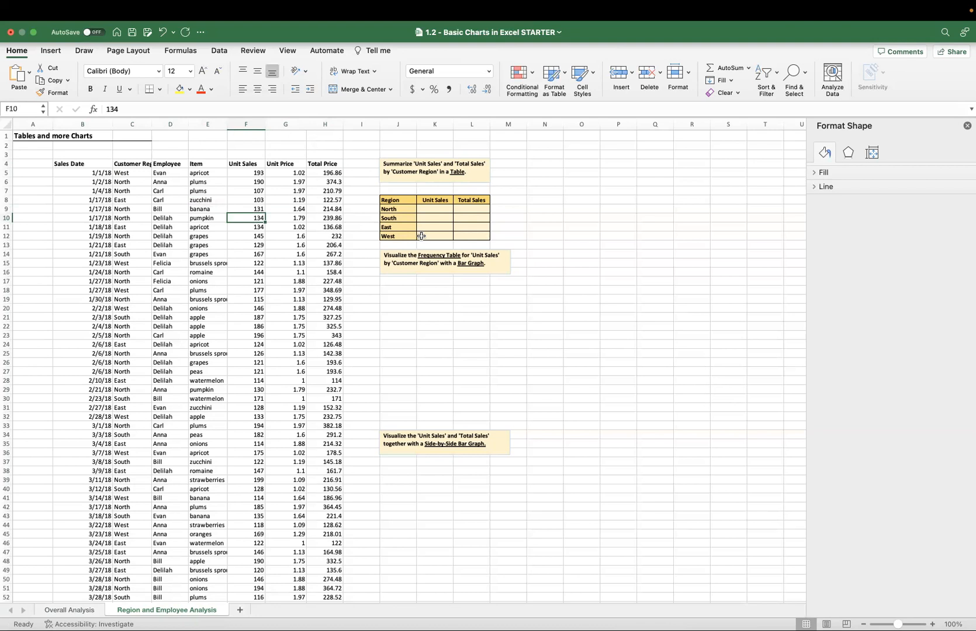
left_click(100, 166)
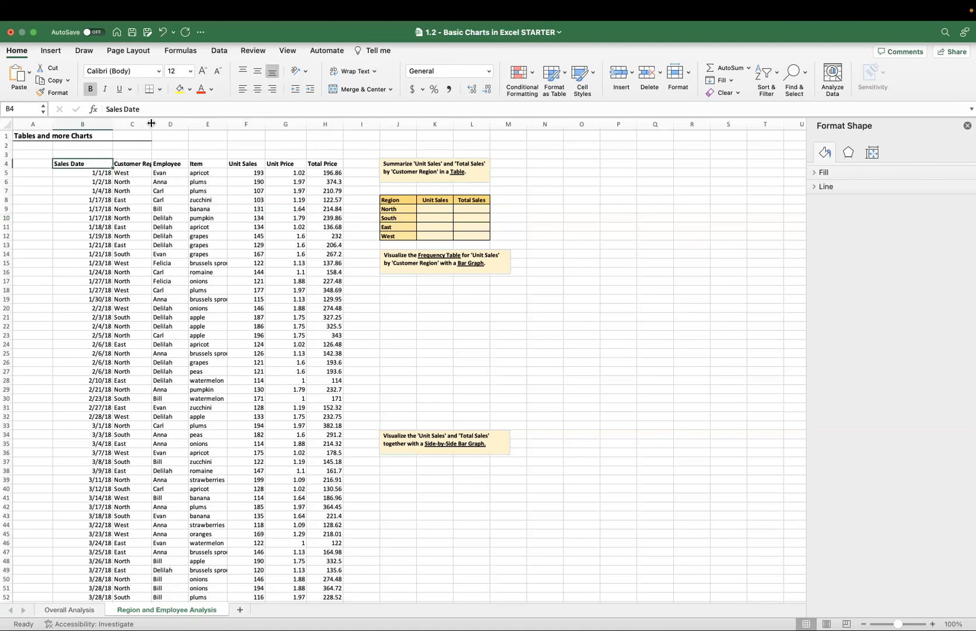
left_click_drag(99, 160, 322, 166)
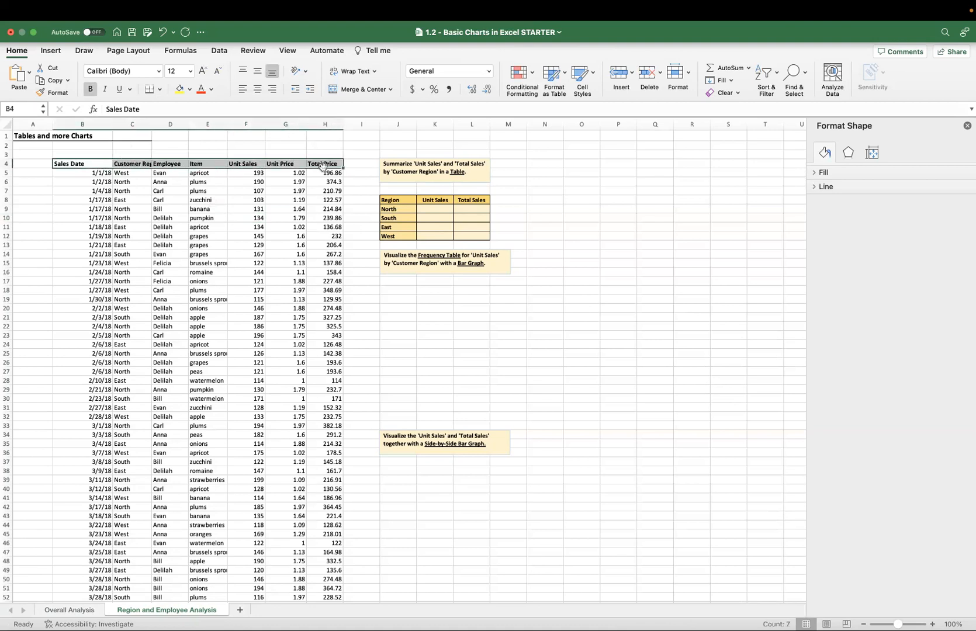
left_click(769, 86)
left_click(773, 139)
left_click(174, 190)
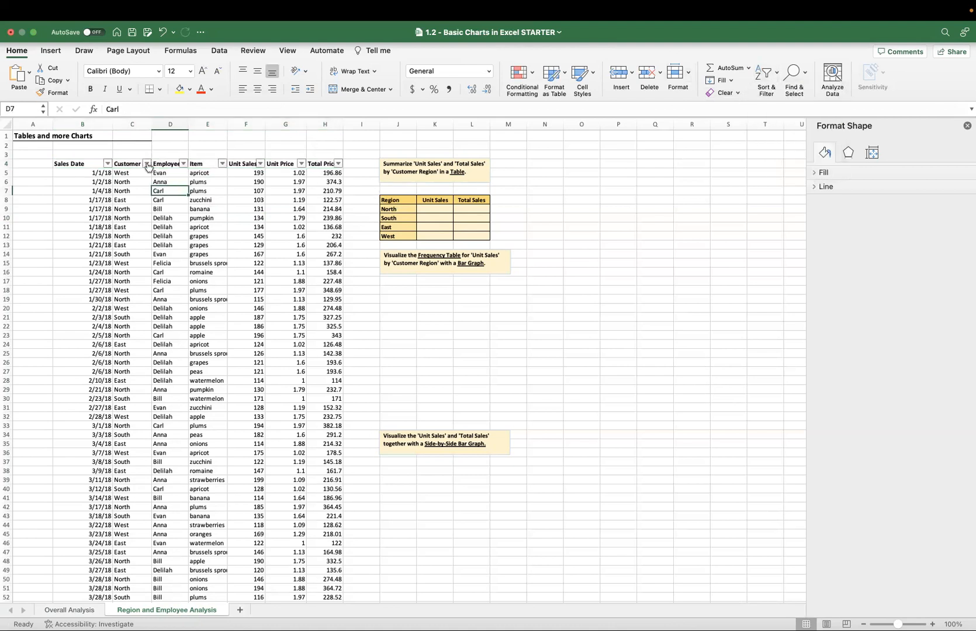
Filter the Customer Region column to show only East.
left_click(147, 164)
left_click(182, 297)
left_click(182, 308)
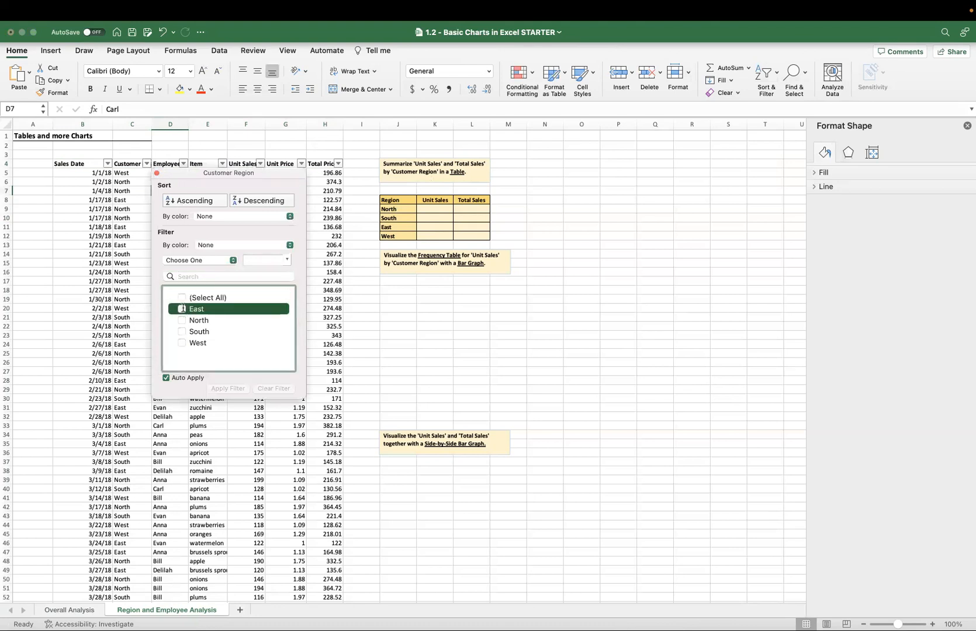
left_click(351, 301)
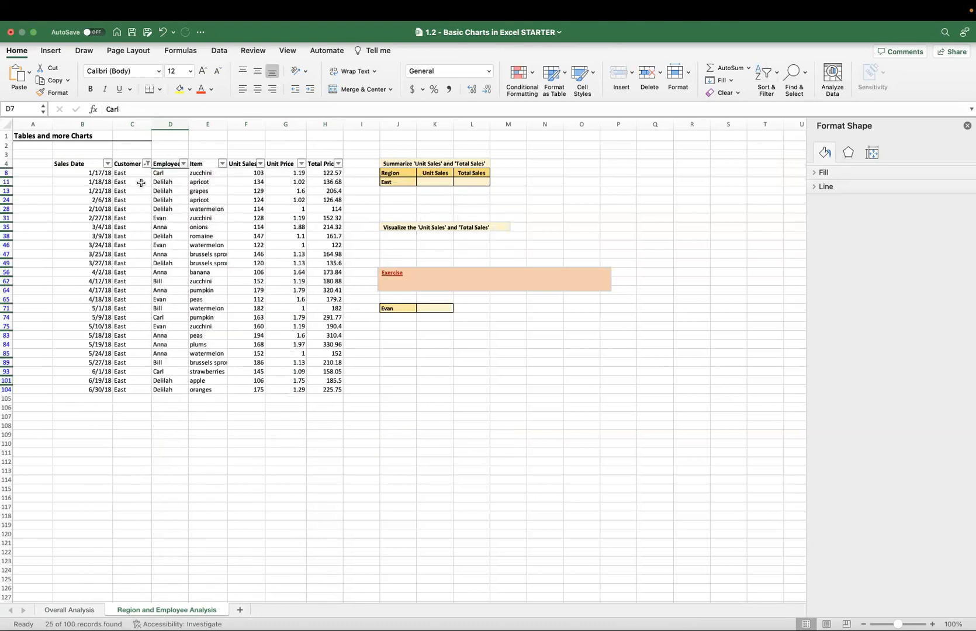
Switch the Customer Region filter to North only and select the filtered Total Price values to read their sum.
left_click(147, 164)
left_click(147, 164)
left_click(148, 164)
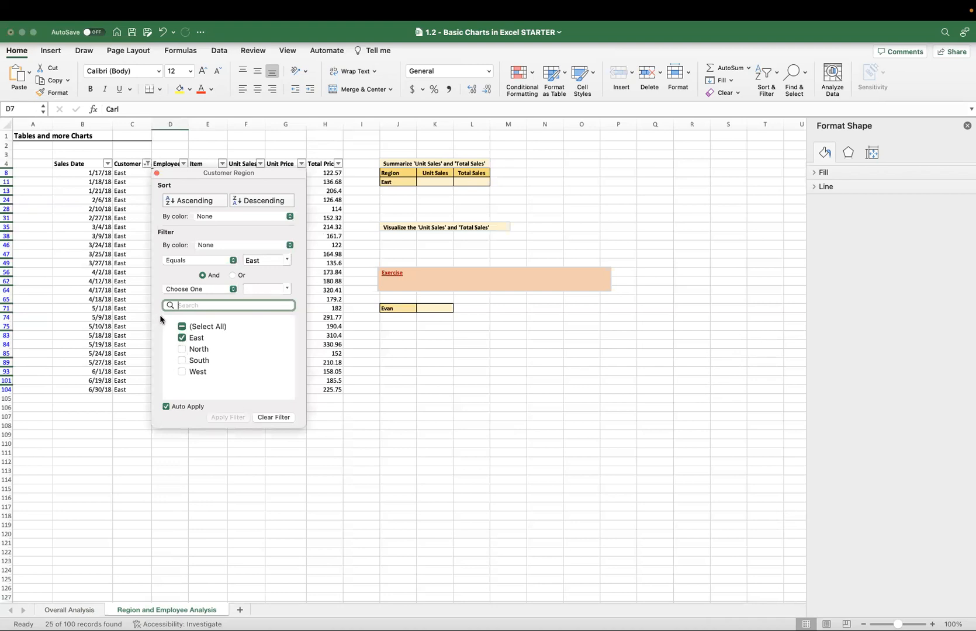
left_click(182, 349)
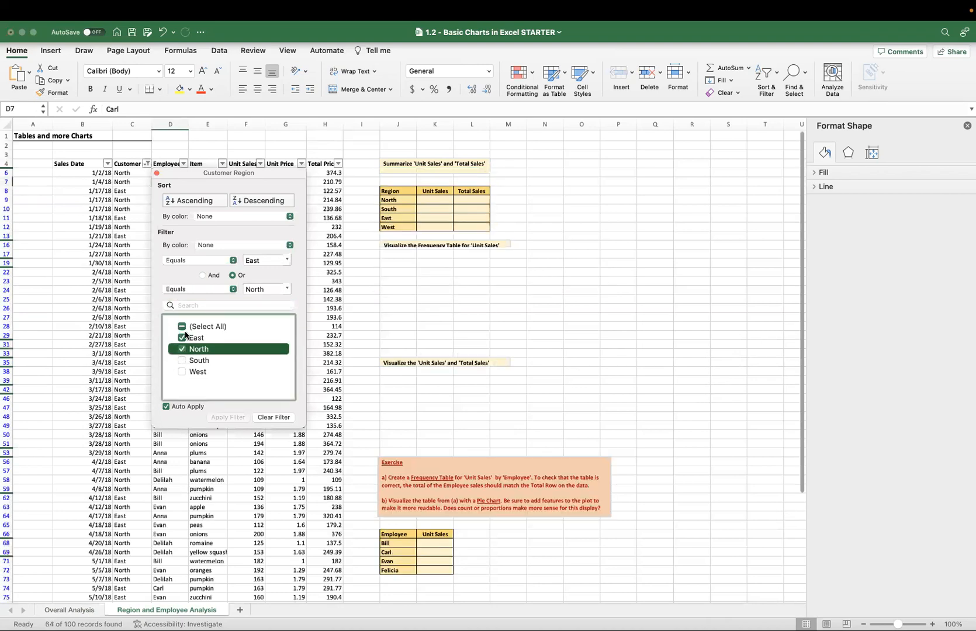
left_click(181, 338)
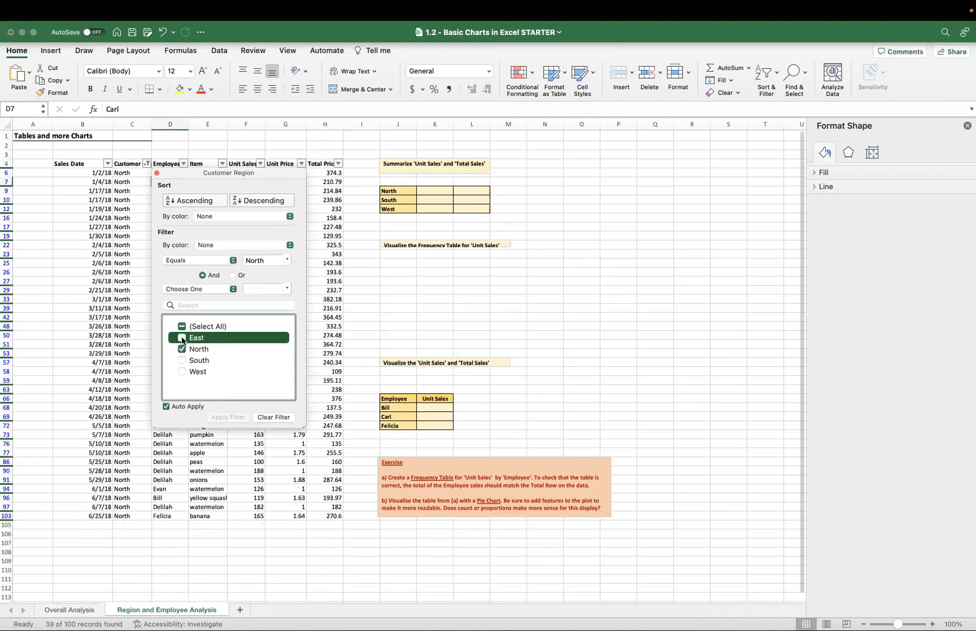
left_click(130, 298)
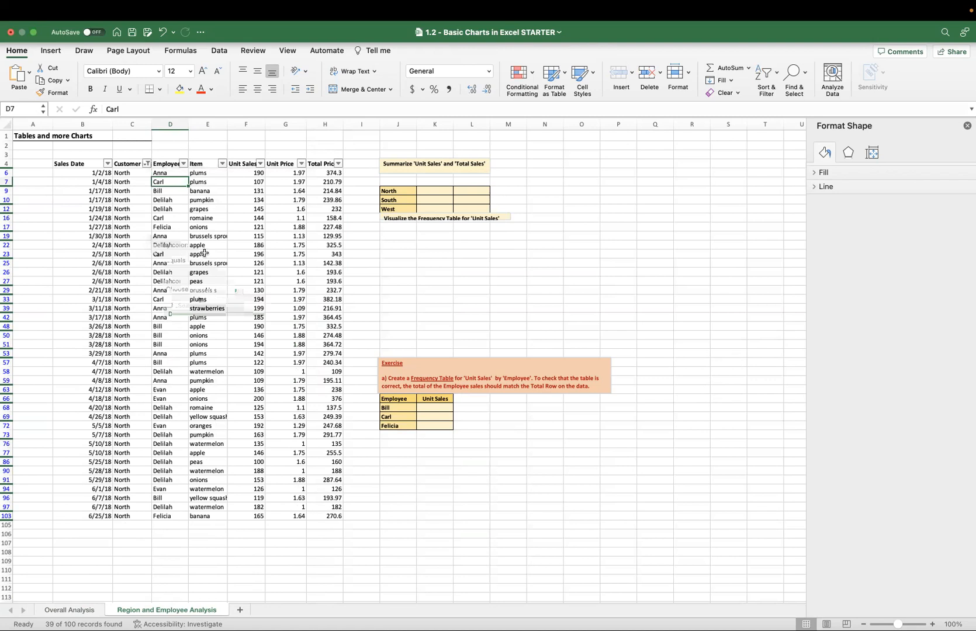
left_click(325, 173)
left_click_drag(325, 172, 341, 513)
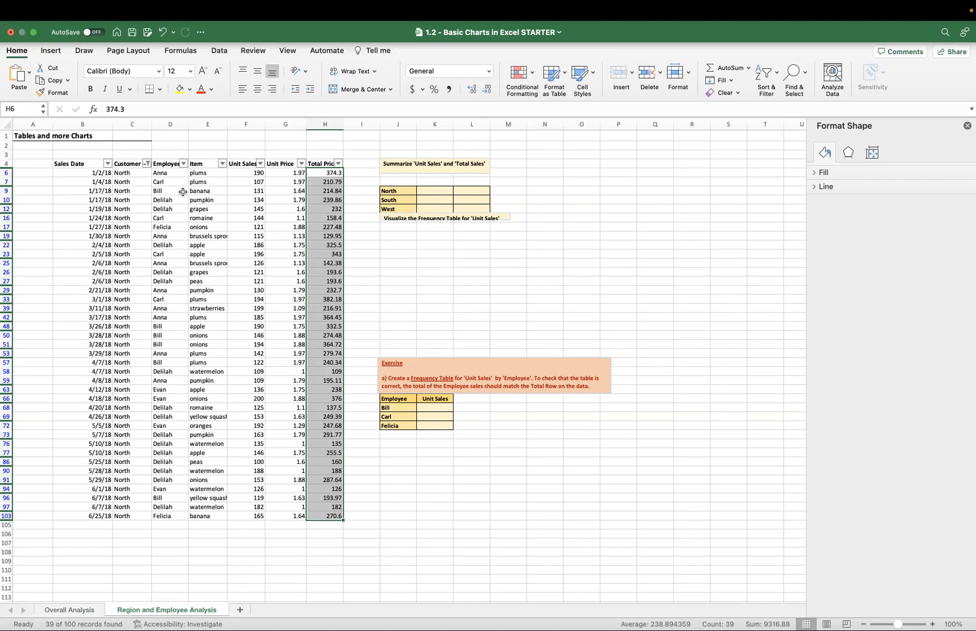
Clear the Customer Region filter.
left_click(148, 164)
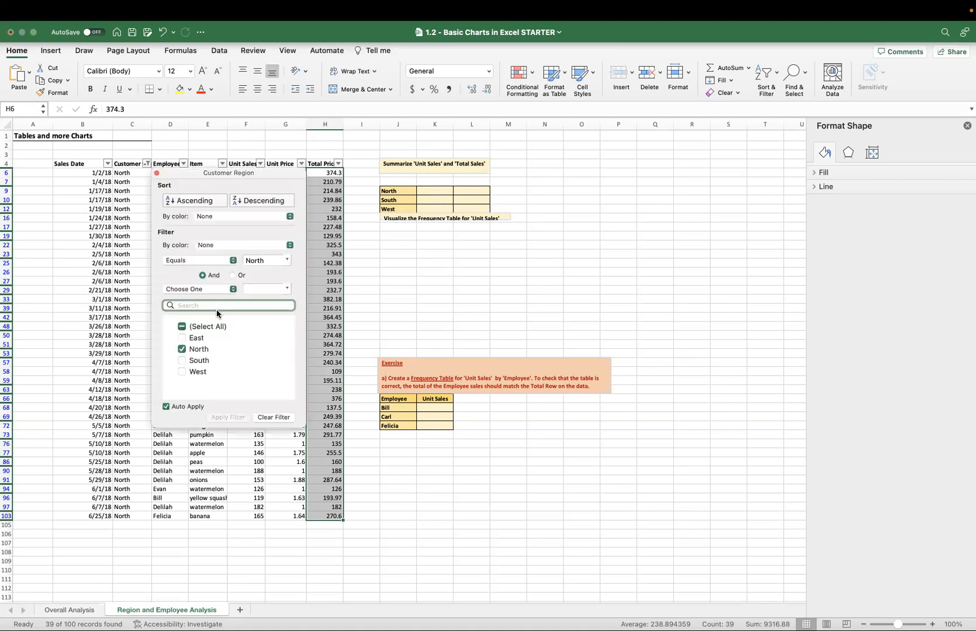
left_click(271, 418)
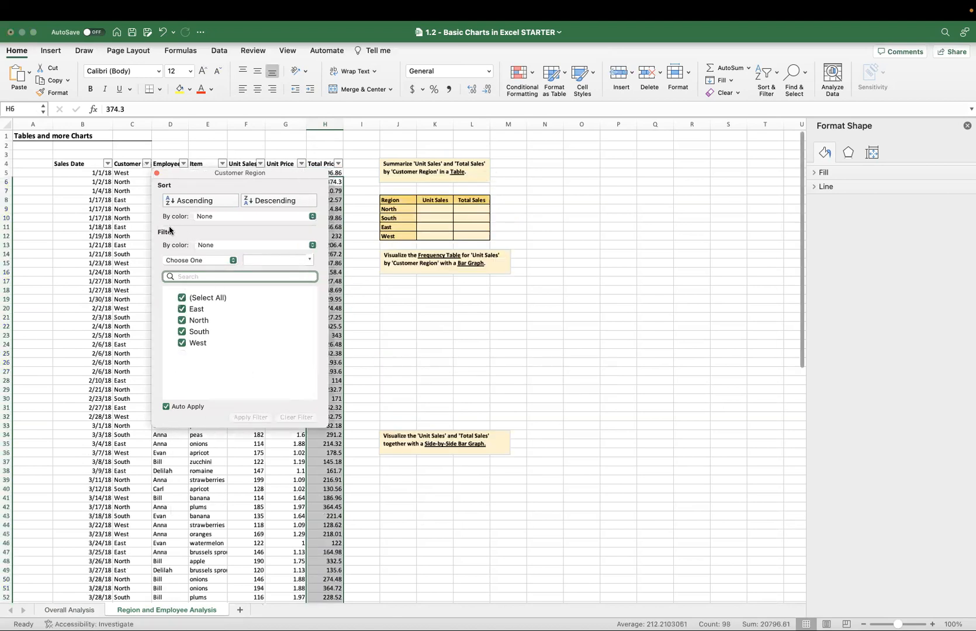
left_click(133, 212)
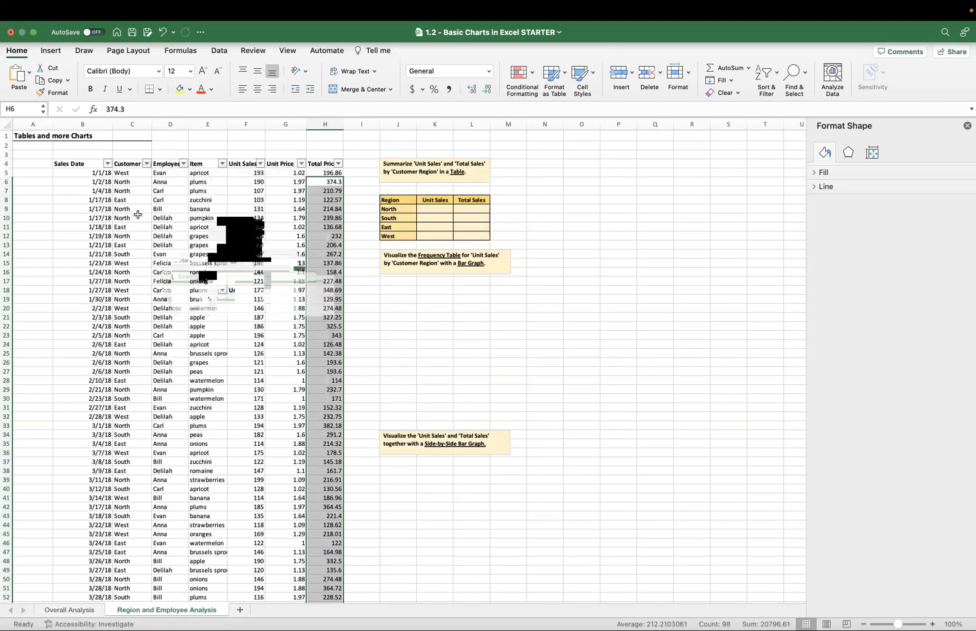
left_click(196, 200)
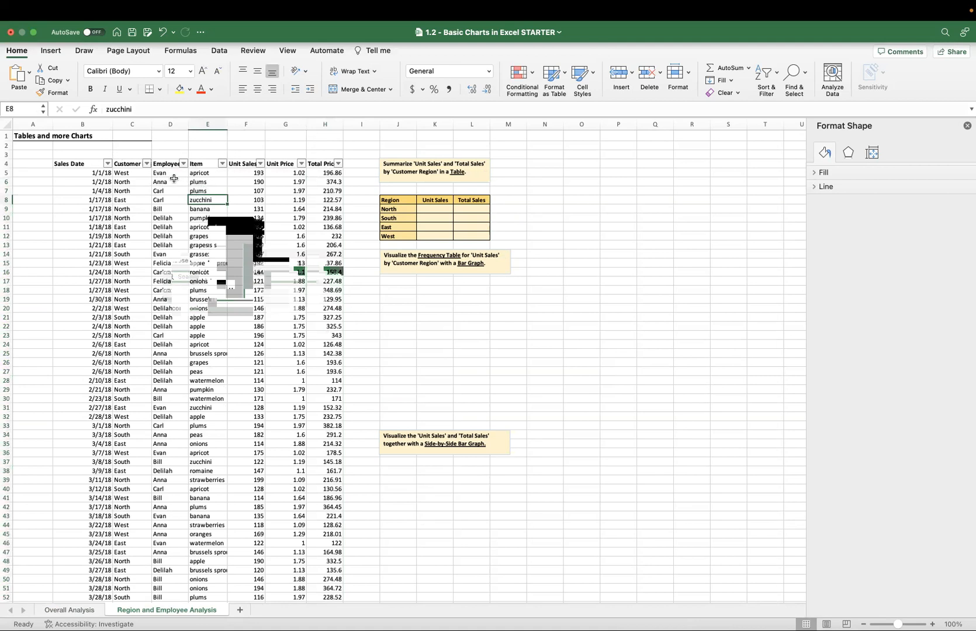
Sort the sales data by Customer Region in ascending order.
left_click(147, 164)
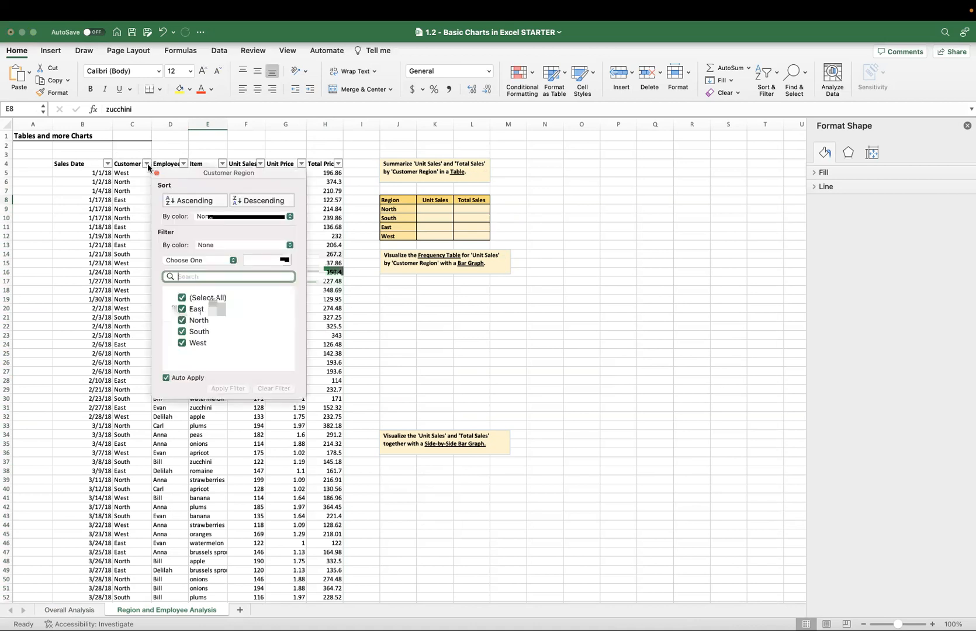
left_click(200, 201)
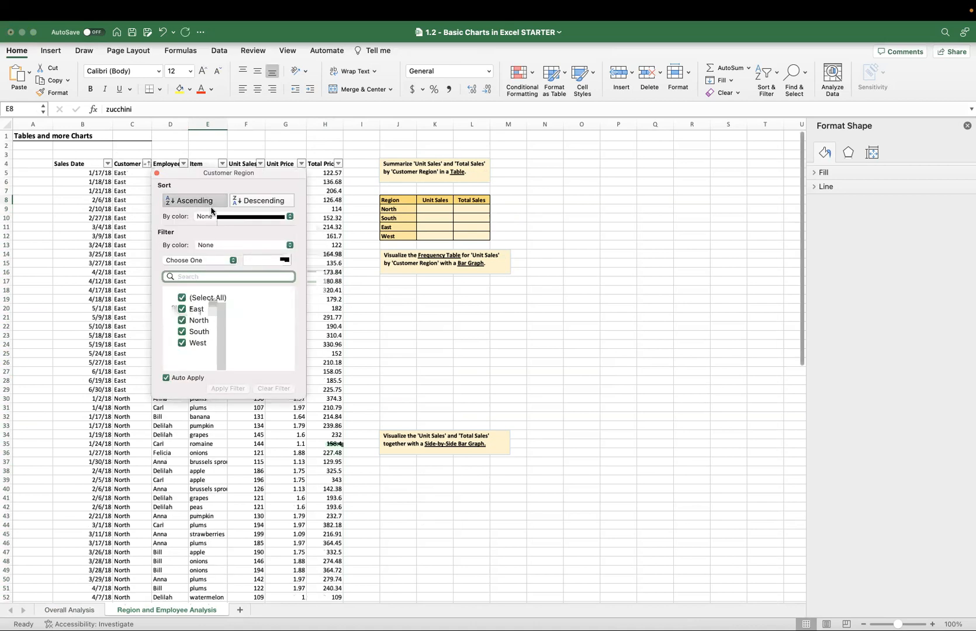
left_click(134, 194)
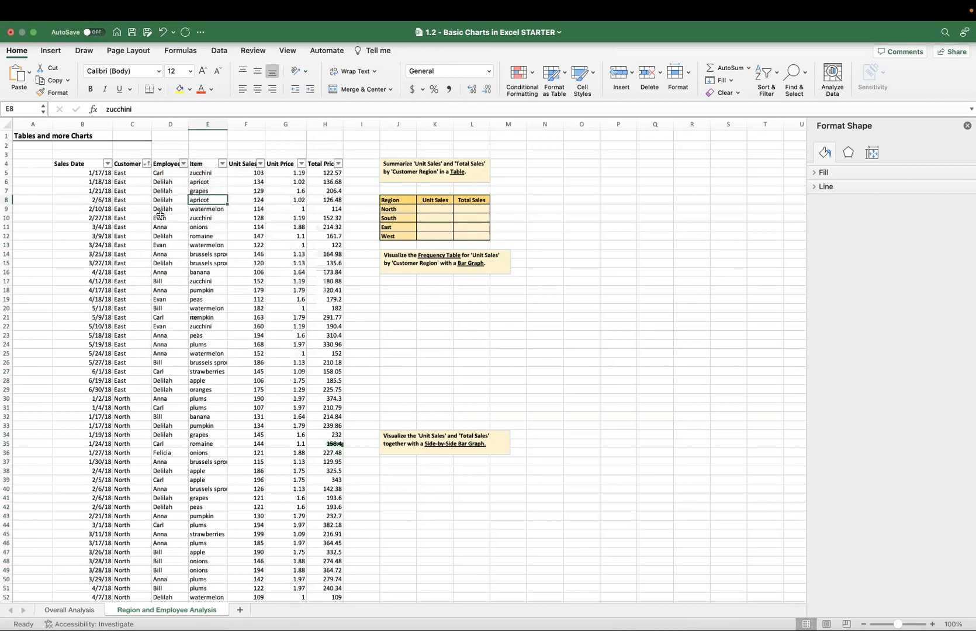
Add subtotals to the sales data that sum Total Price at each change in Customer Region.
left_click(91, 164)
key("super+shift+Right")
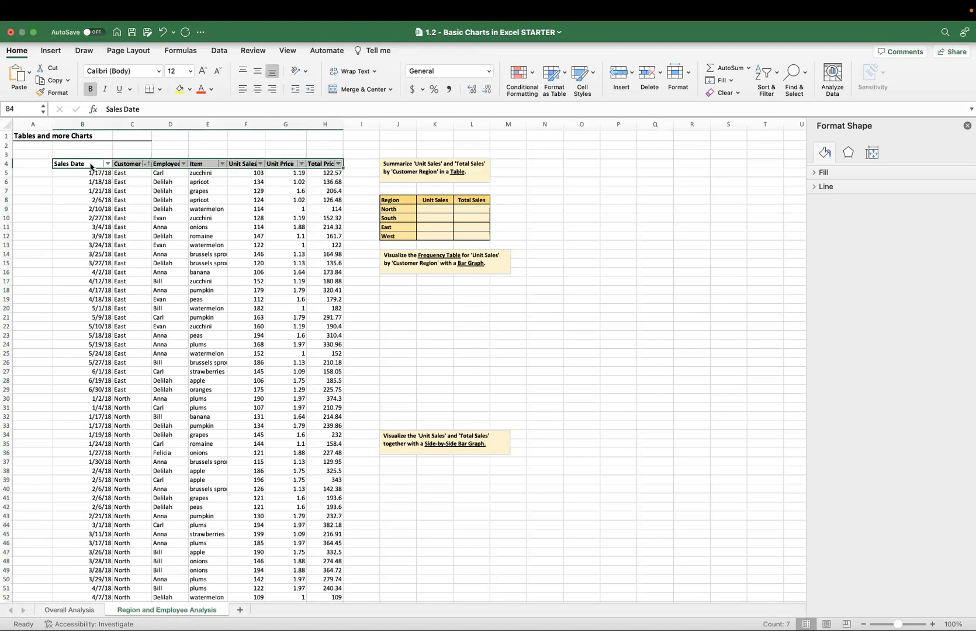
key("super+shift+Down")
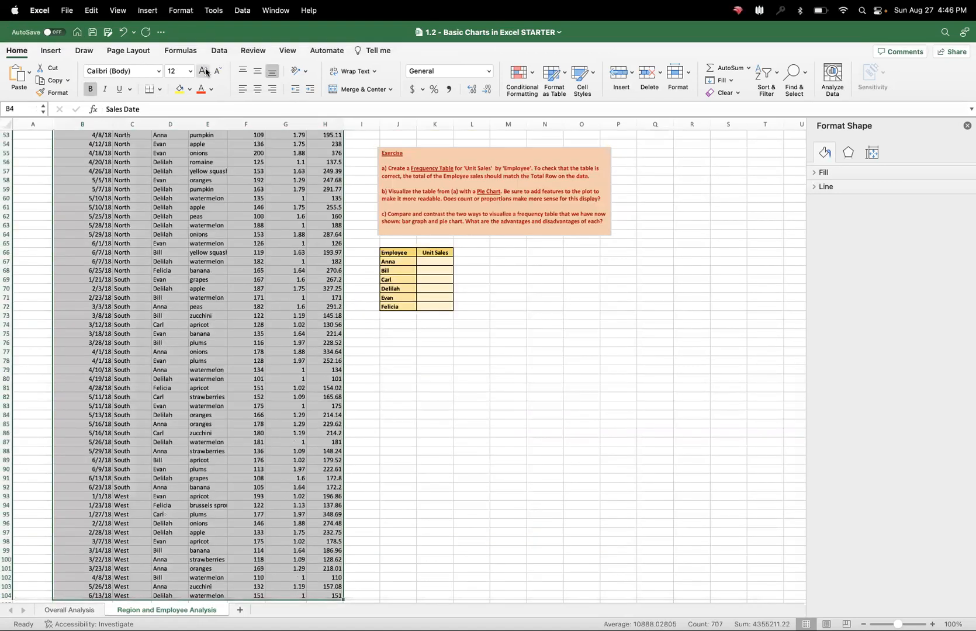
left_click(218, 51)
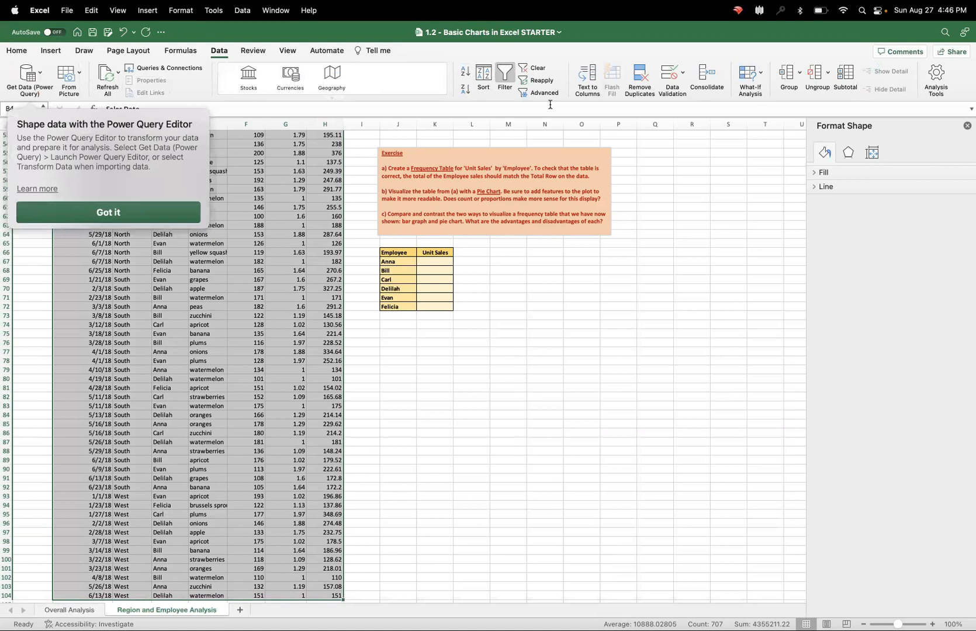
left_click(851, 82)
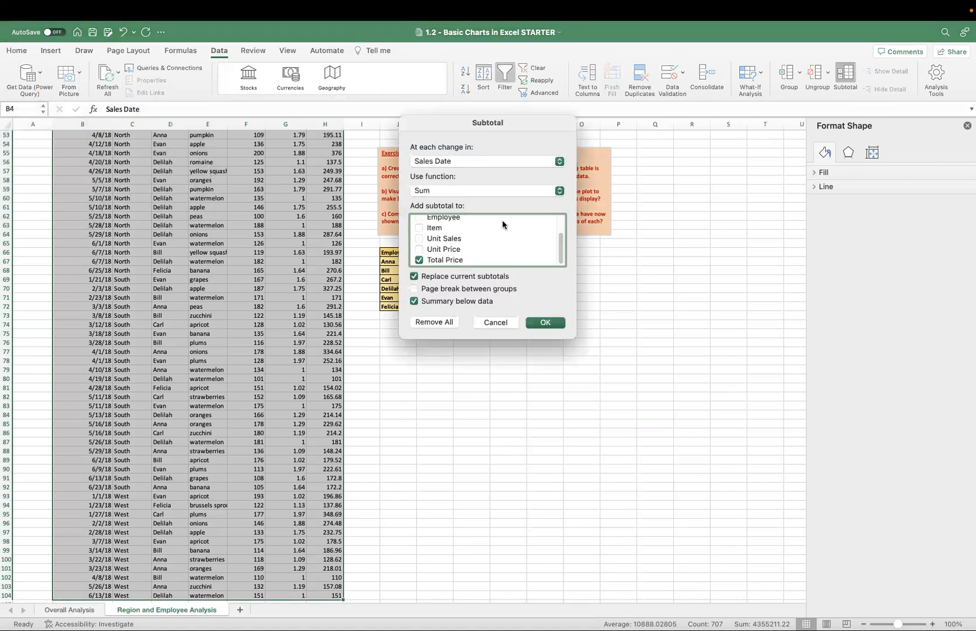
left_click(487, 164)
left_click(478, 178)
left_click(543, 322)
scroll(284, 263, "up", 5)
scroll(285, 263, "up", 10)
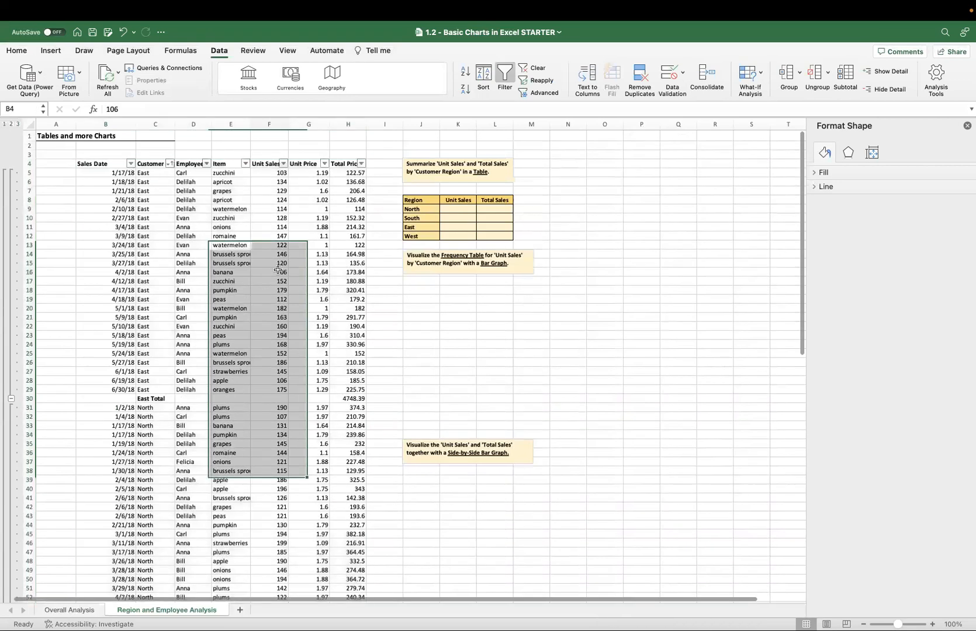
Inspect the East Total and North Total subtotal rows in the Total Price column.
left_click(278, 270)
left_click_drag(350, 399, 168, 403)
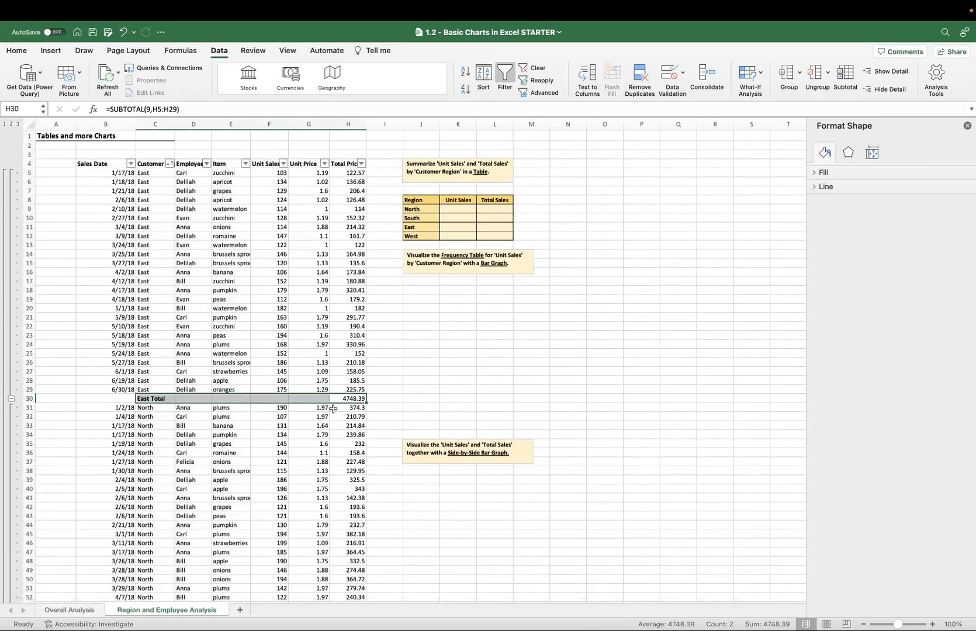
scroll(355, 407, "down", 7)
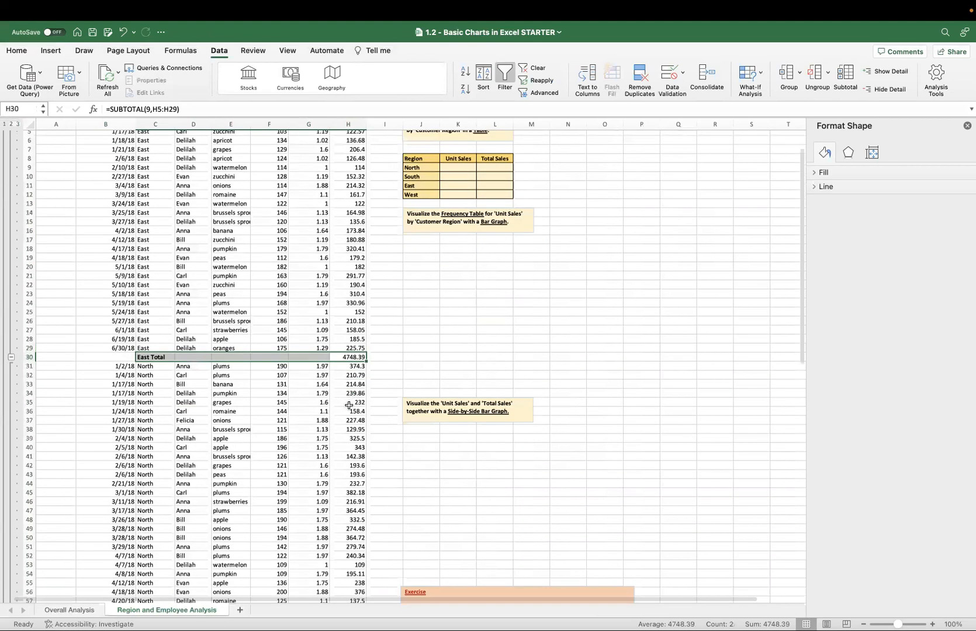
left_click_drag(353, 568, 191, 562)
scroll(191, 563, "down", 1)
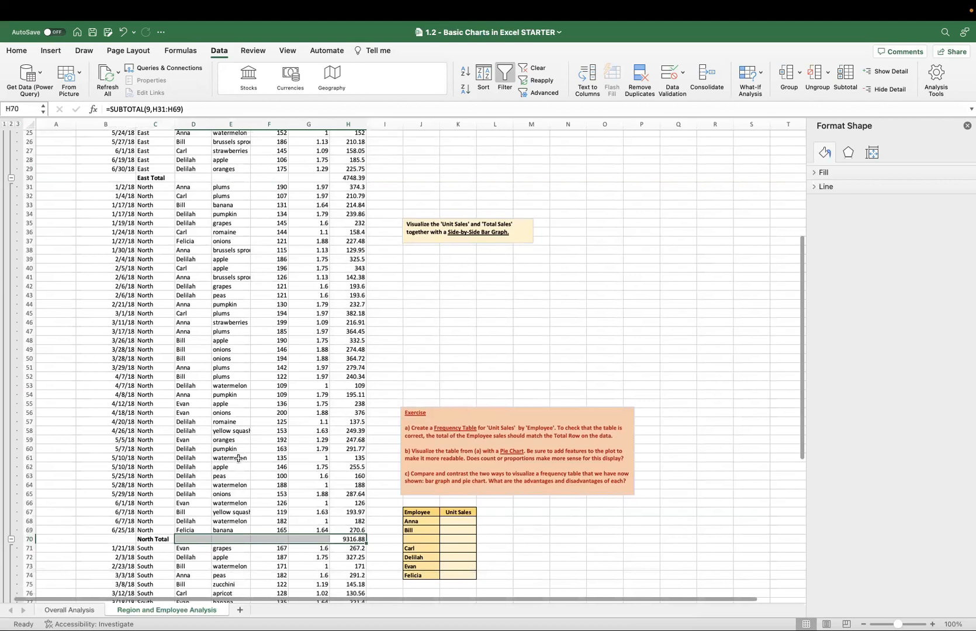
scroll(93, 347, "up", 8)
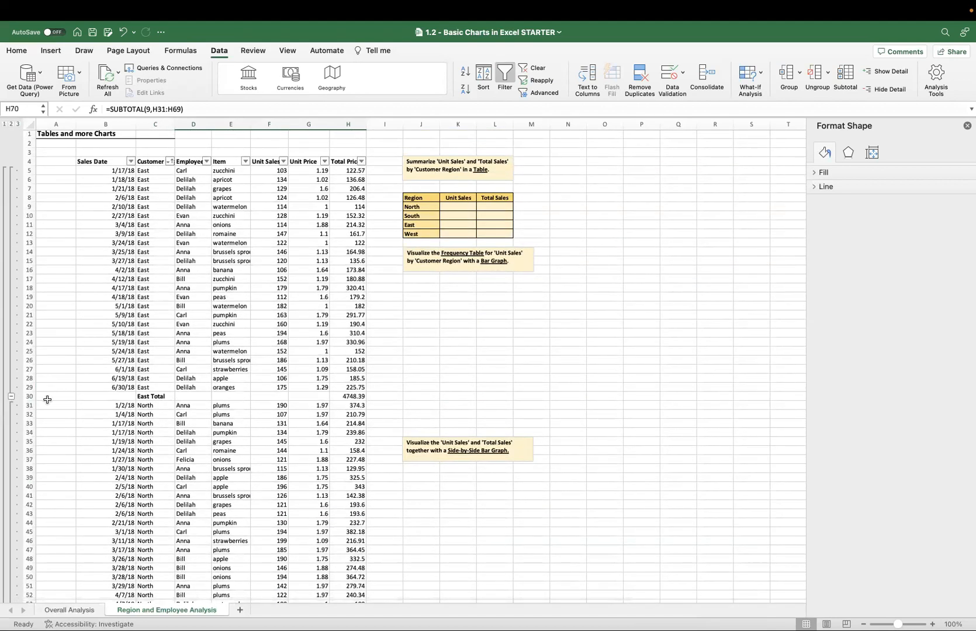
Collapse the East, North, South and West groups and select the regional subtotals with their headers.
left_click(11, 397)
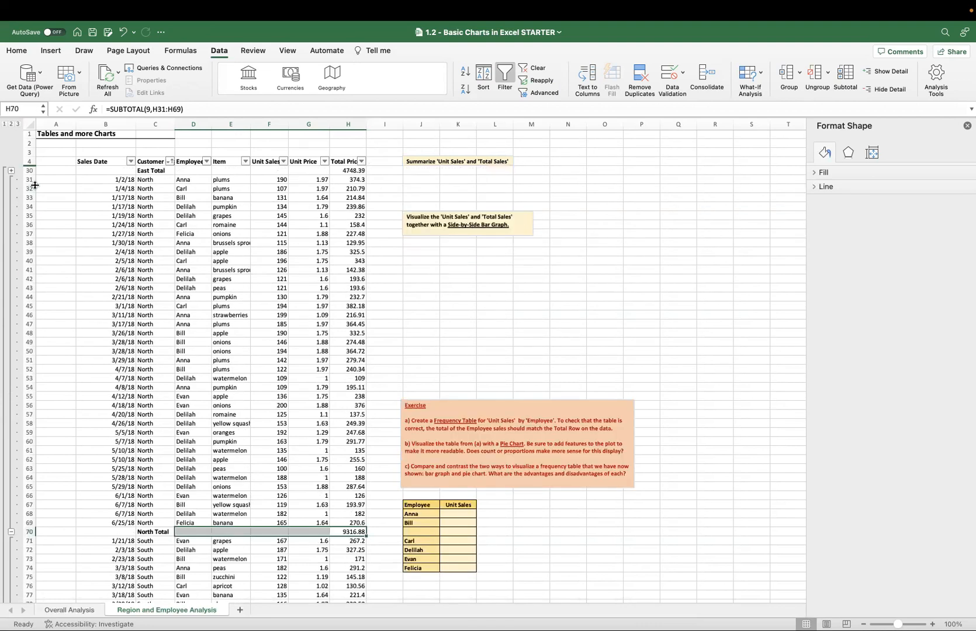
left_click(11, 531)
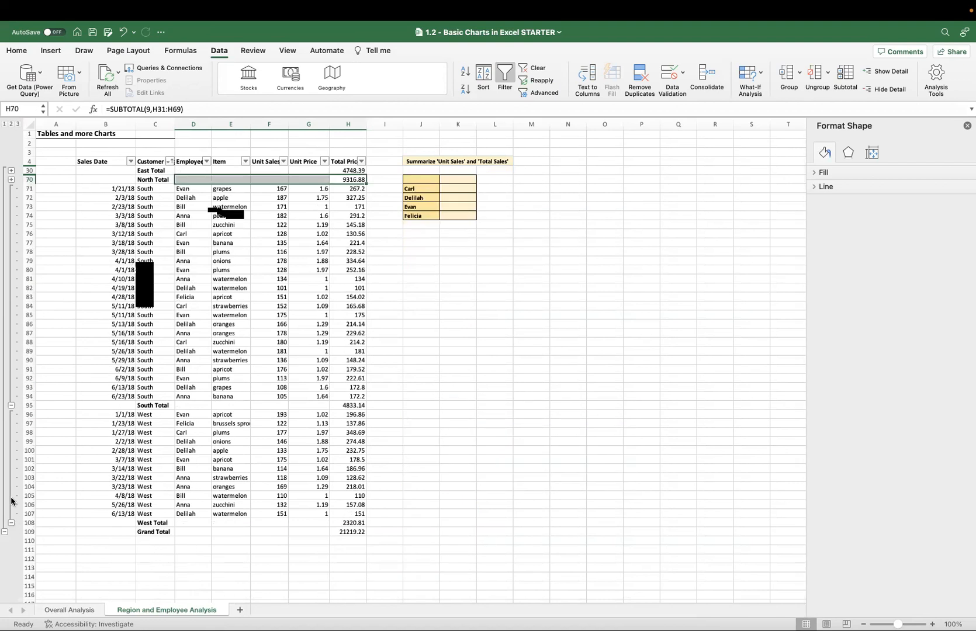
left_click(11, 405)
left_click(11, 306)
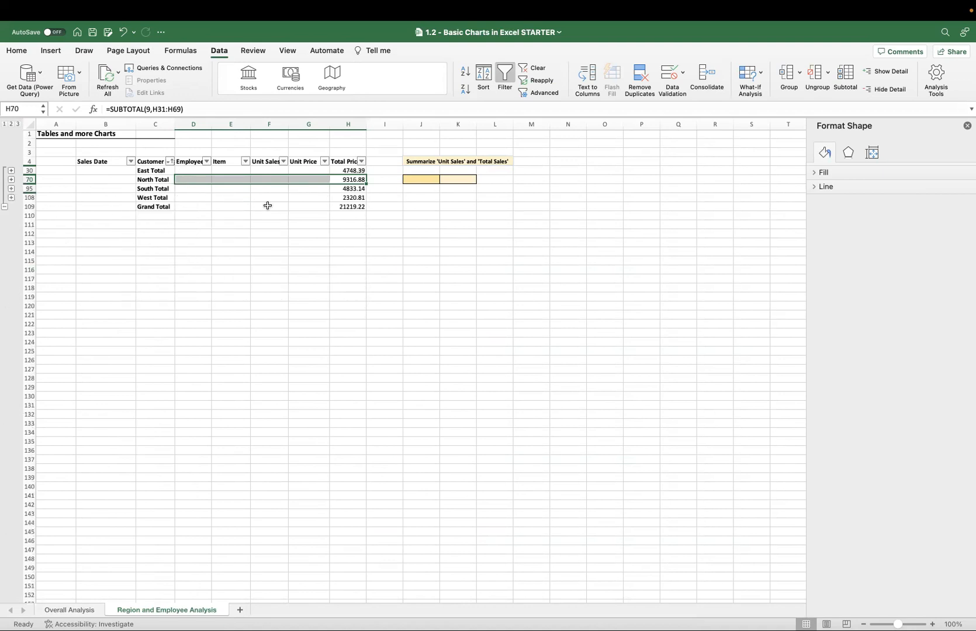
left_click_drag(347, 197, 150, 160)
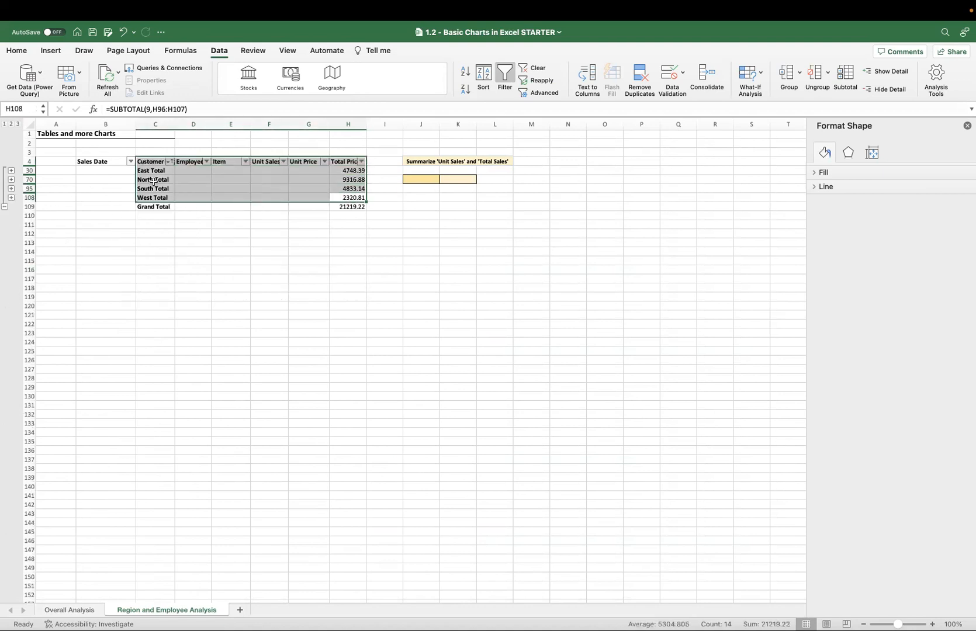
Collapse the outline to the Grand Total, and expand it back to the regional totals and the East rows.
left_click(5, 206)
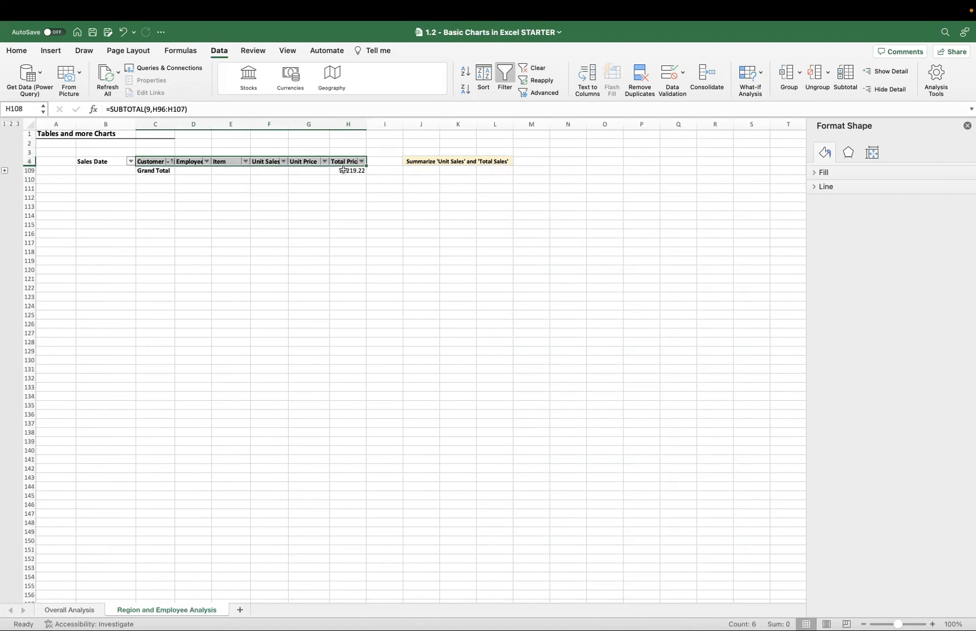
left_click(344, 170)
left_click(9, 171)
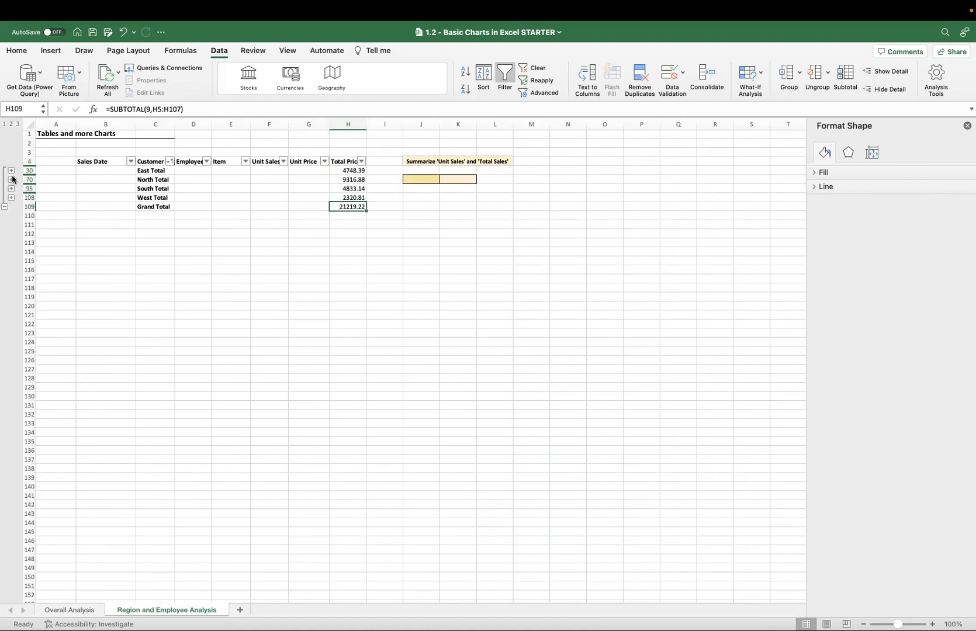
left_click(11, 171)
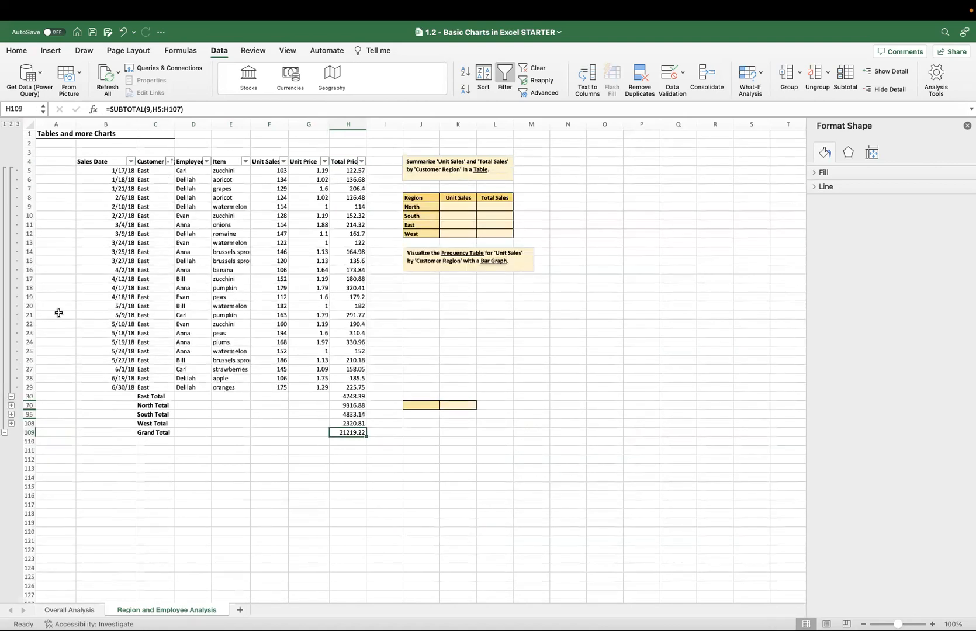
Remove all subtotals from the sales data.
left_click(845, 77)
left_click(434, 322)
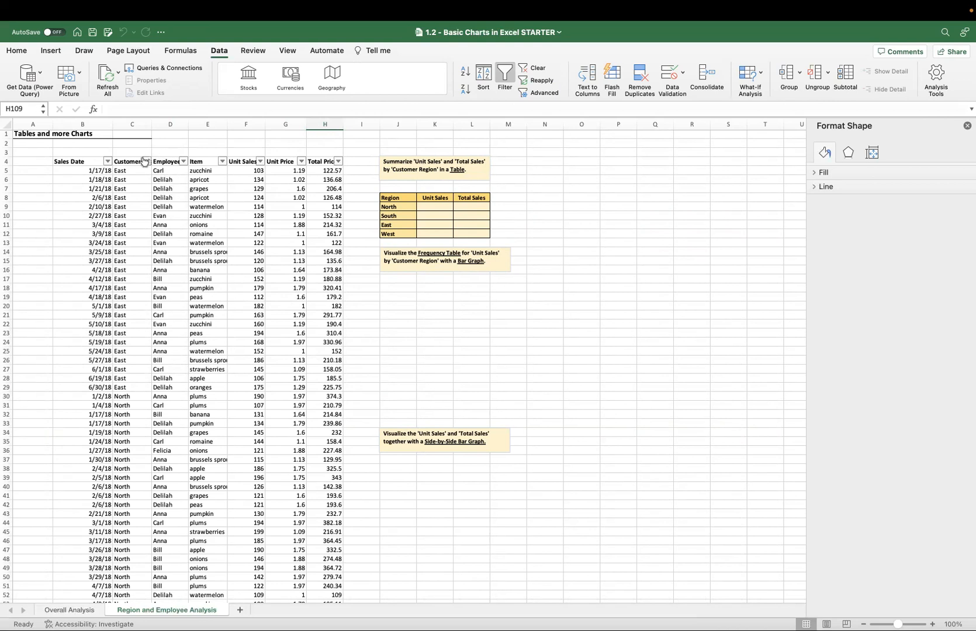
Convert the sales data in B4:H104 into an Excel table with headers.
left_click(87, 162)
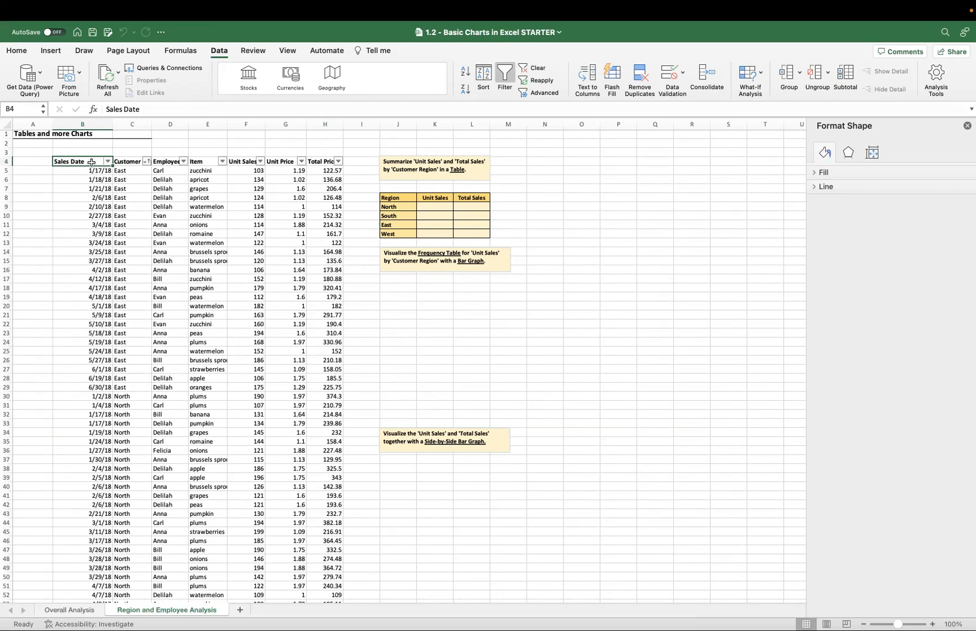
key("super+shift+Right")
key("super+shift+Down")
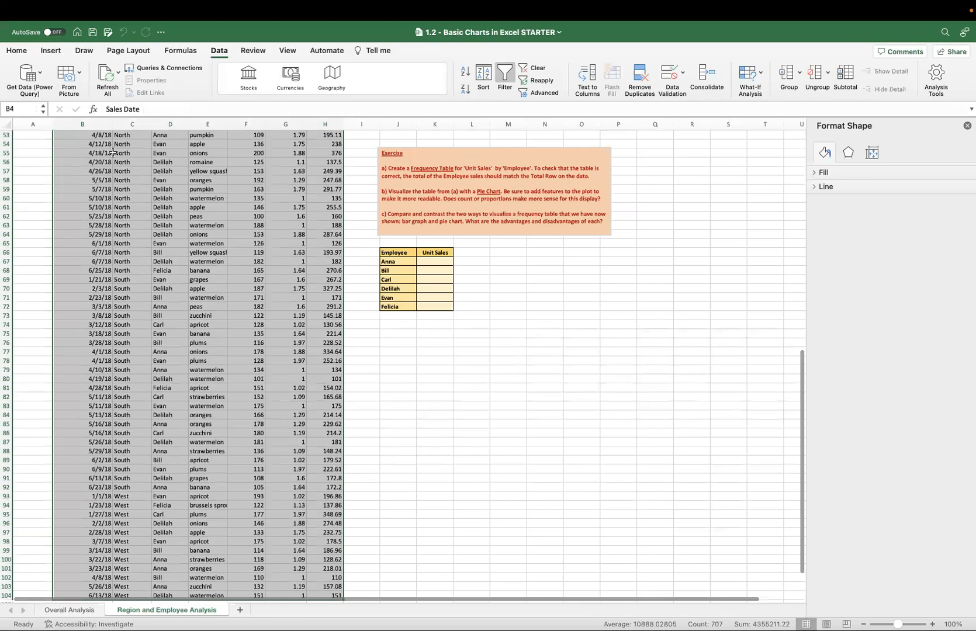
left_click(51, 51)
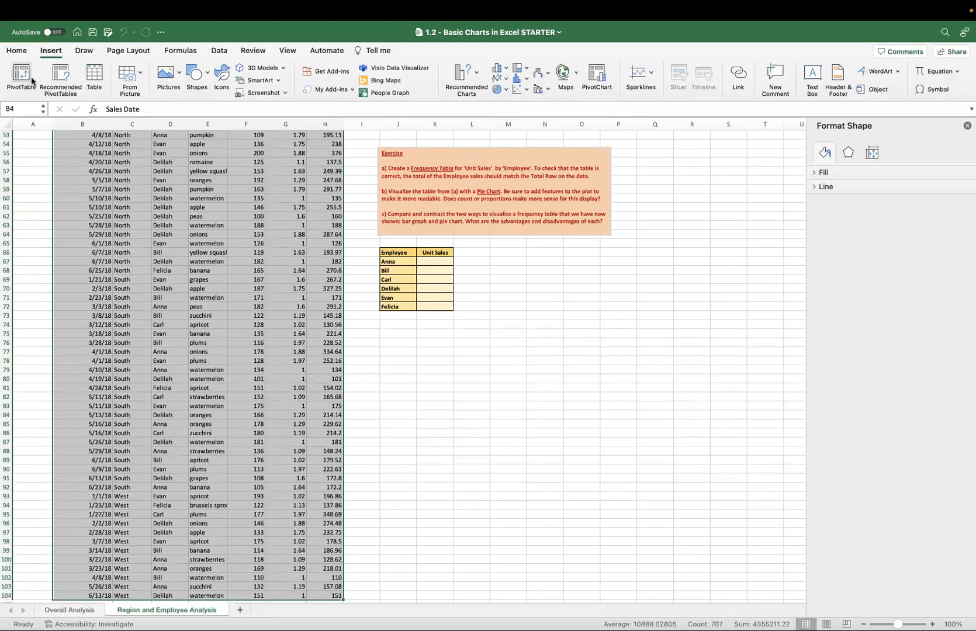
left_click(89, 80)
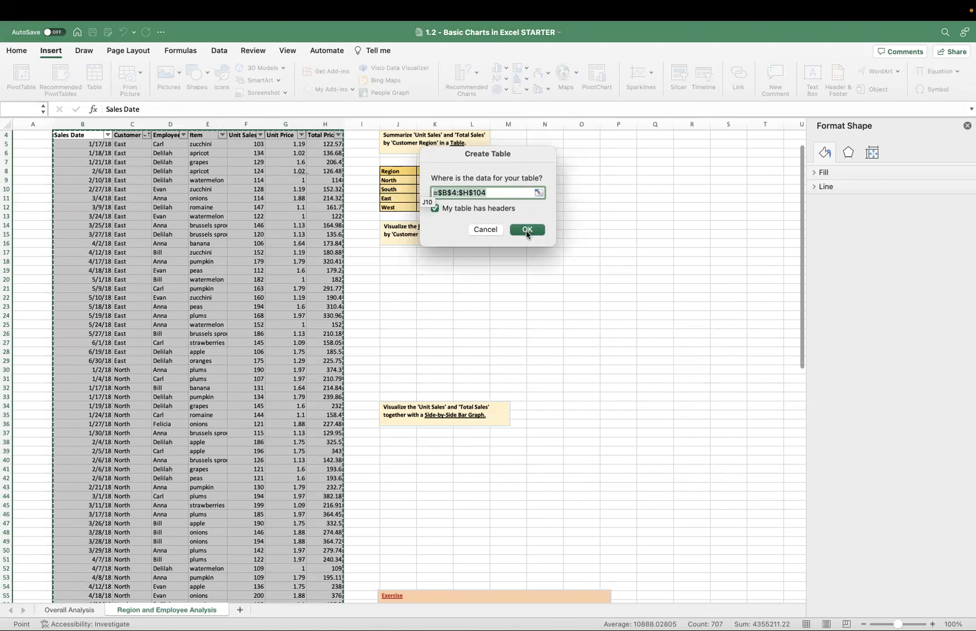
left_click(527, 229)
scroll(237, 177, "up", 2)
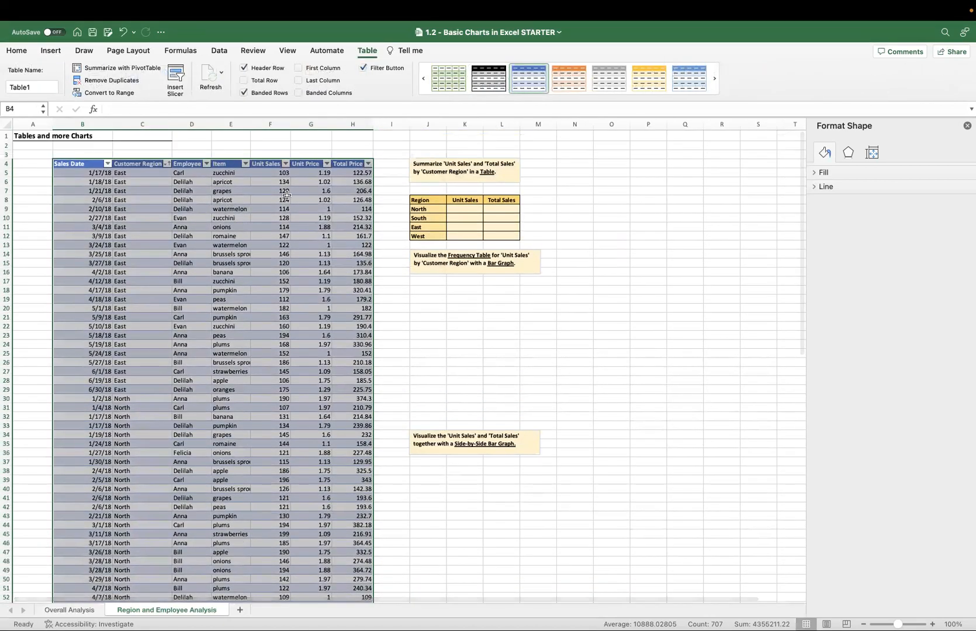
left_click(286, 195)
Insert a Customer Region slicer for the table and place it over the empty Region summary table.
scroll(298, 260, "down", 5)
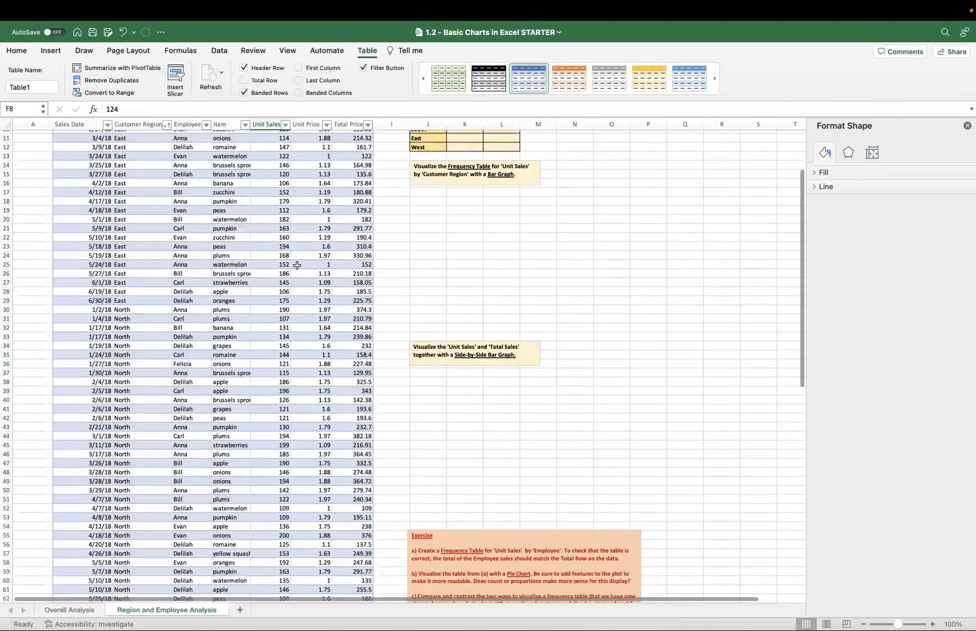
scroll(297, 266, "down", 6)
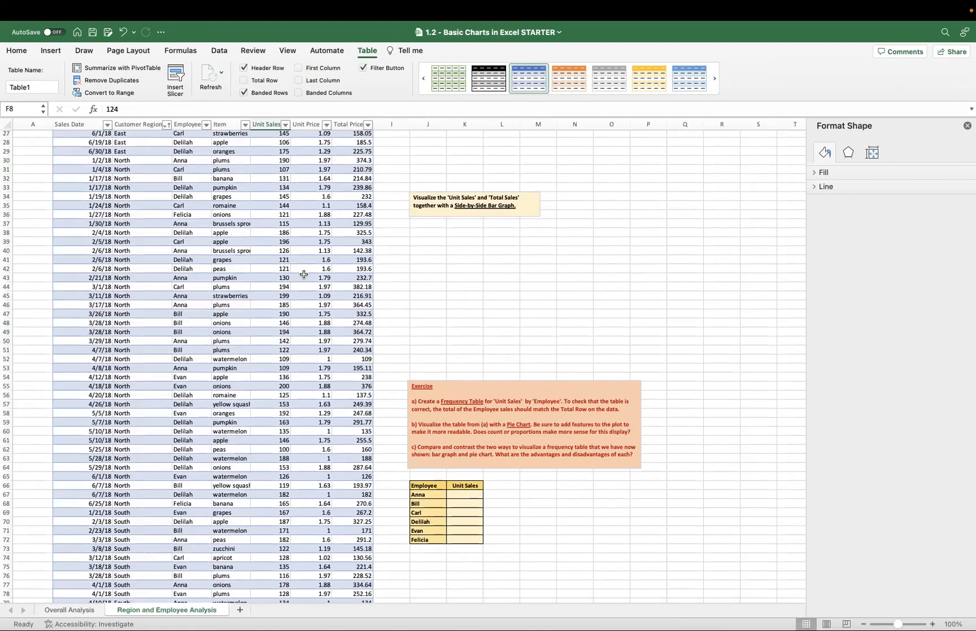
scroll(302, 272, "up", 10)
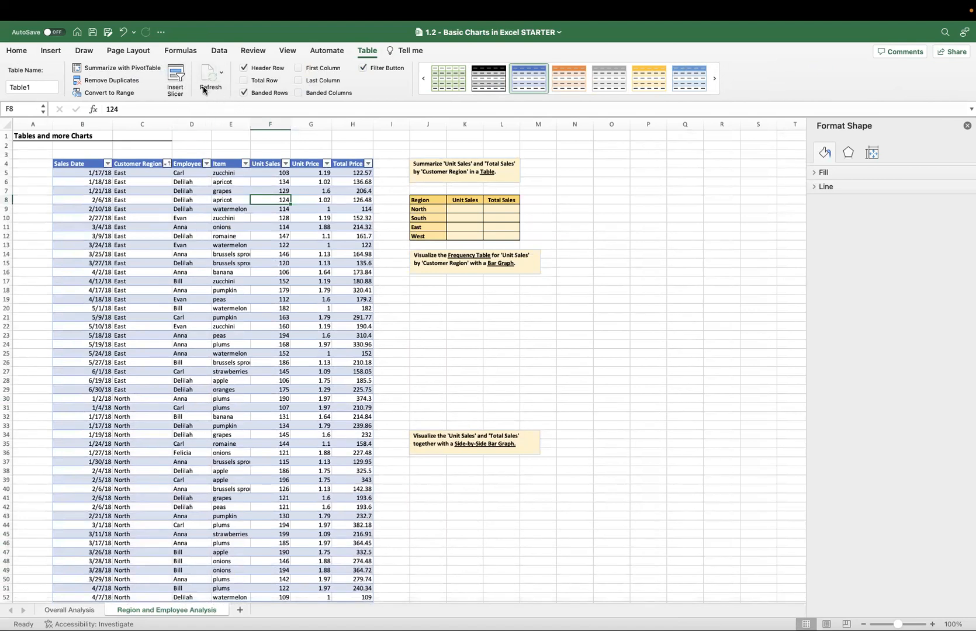
left_click(178, 83)
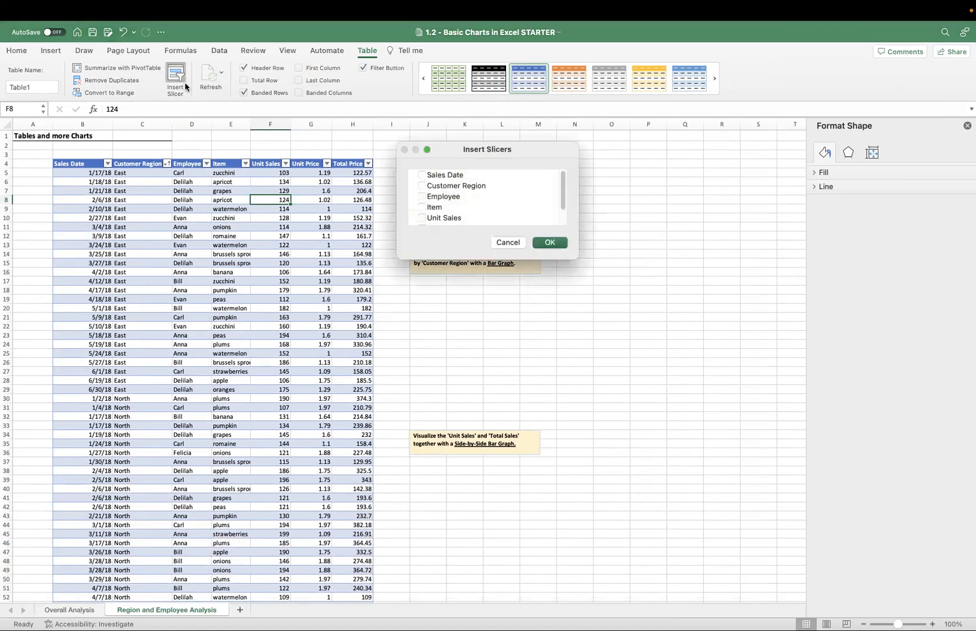
left_click(461, 187)
left_click(422, 186)
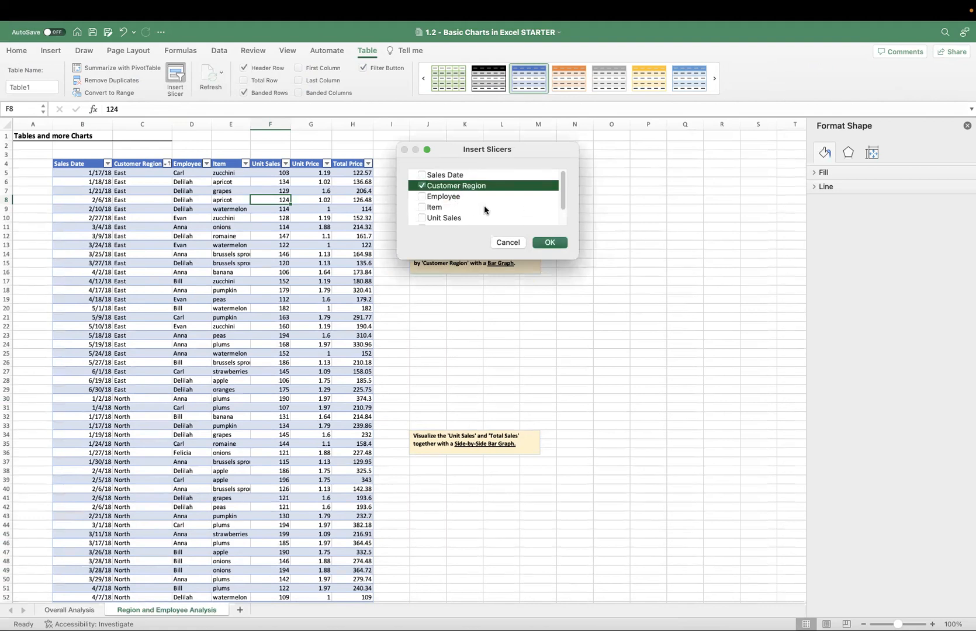
left_click(551, 243)
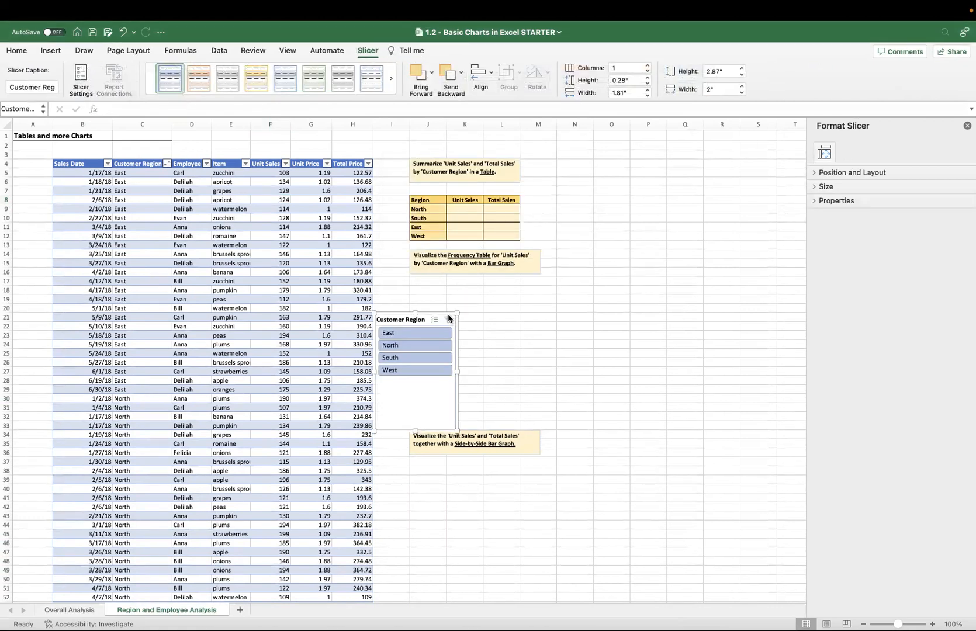
left_click_drag(447, 297, 491, 147)
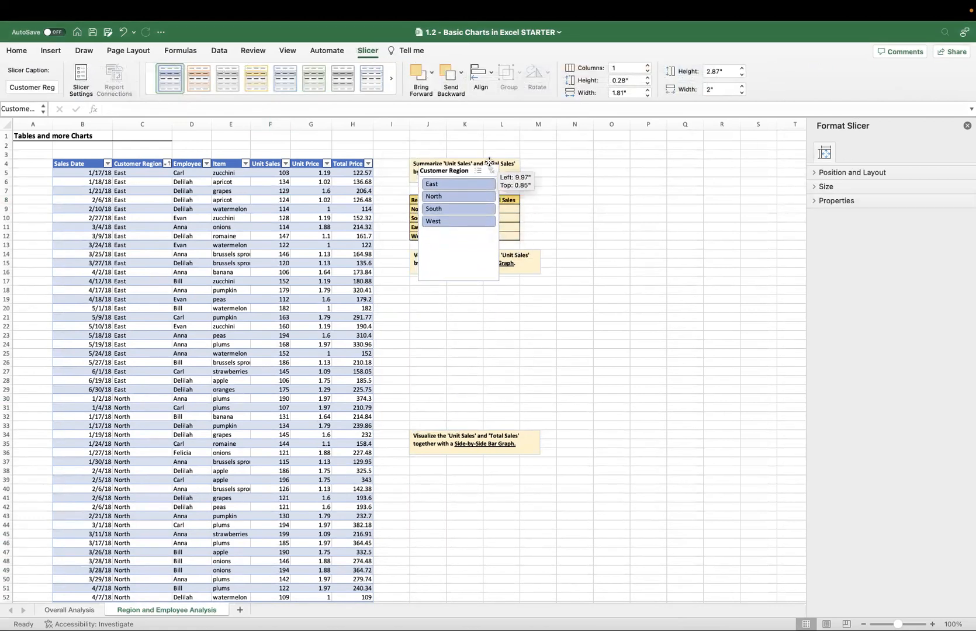
Filter the table to East with the slicer, add North using multi-select, and clear the slicer's filter.
left_click(468, 183)
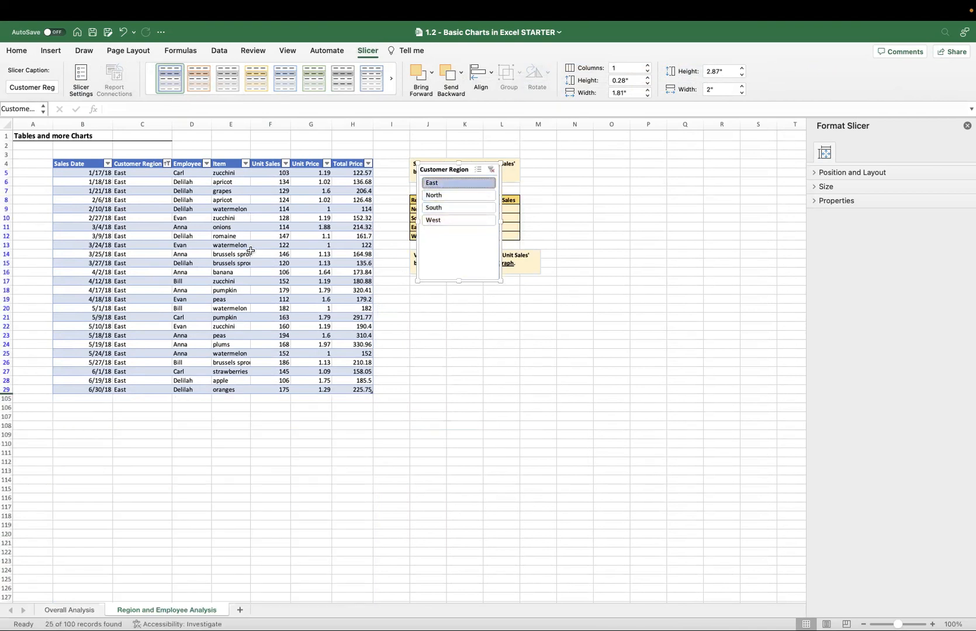
left_click(478, 170)
left_click(451, 195)
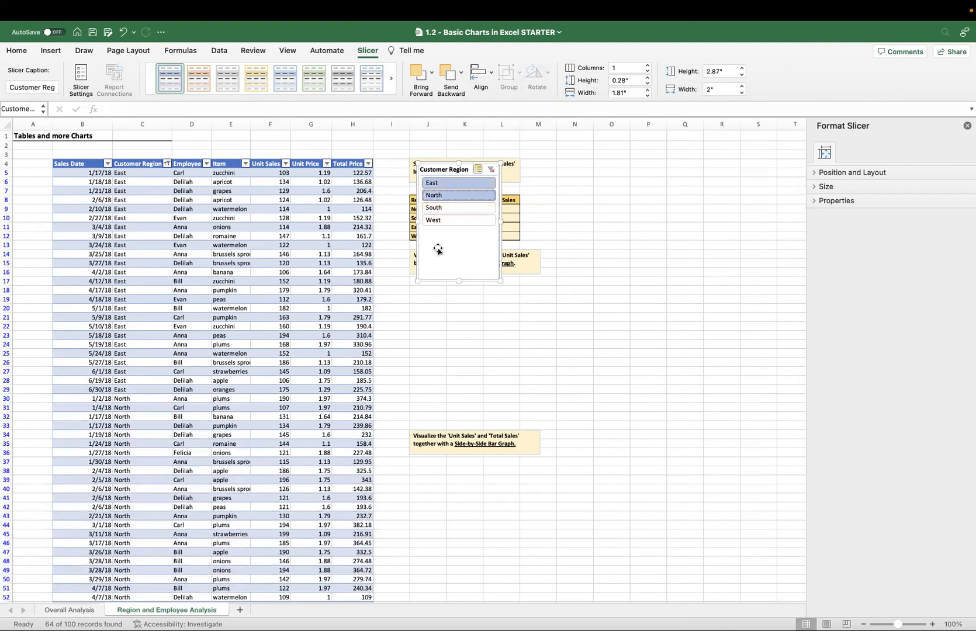
scroll(332, 272, "down", 5)
scroll(365, 245, "up", 5)
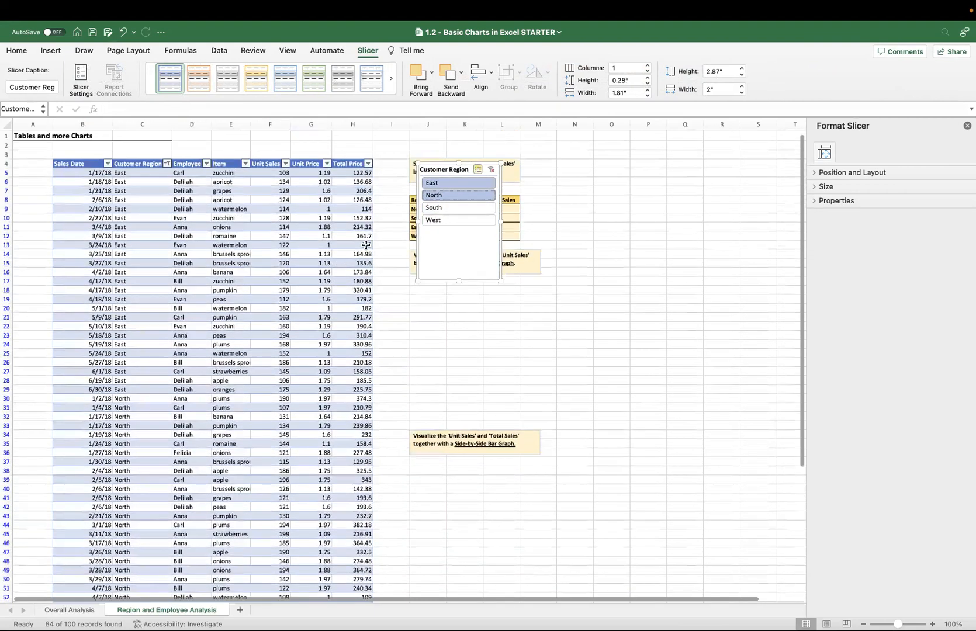
left_click(491, 170)
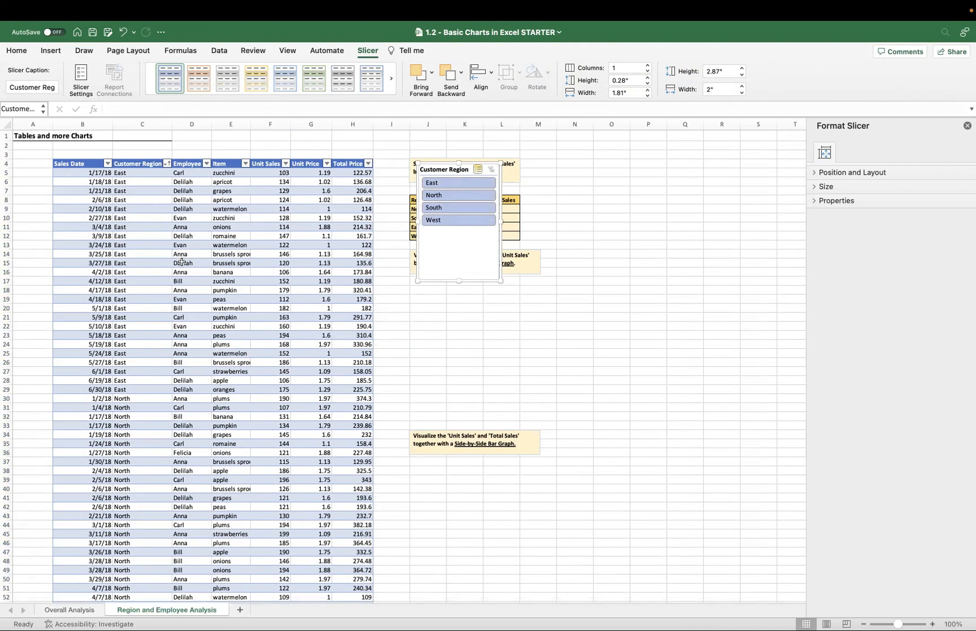
Add a totals row to the sales data table.
scroll(260, 281, "down", 10)
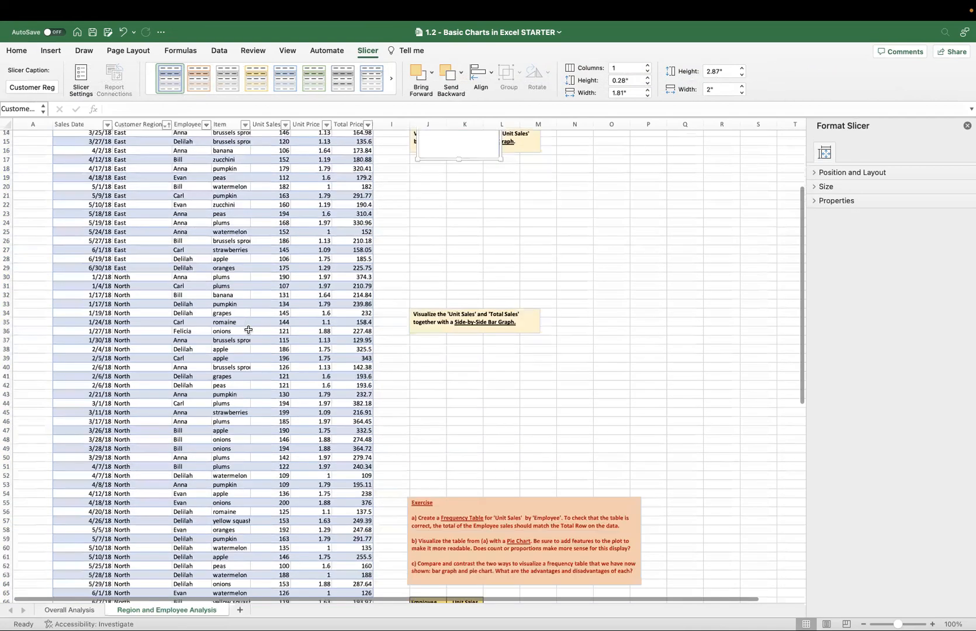
scroll(263, 366, "down", 5)
right_click(263, 369)
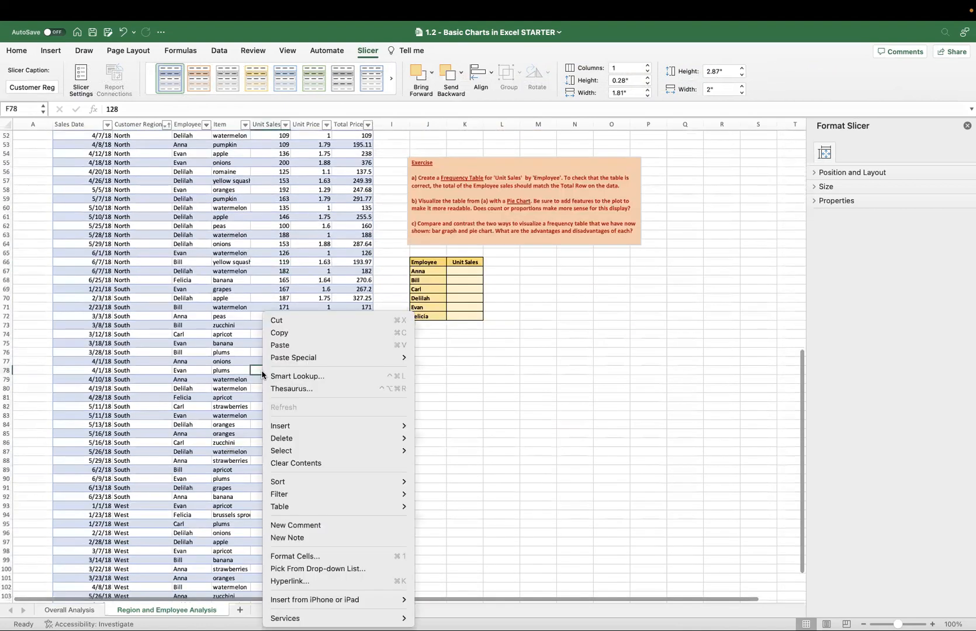
mouse_move(337, 512)
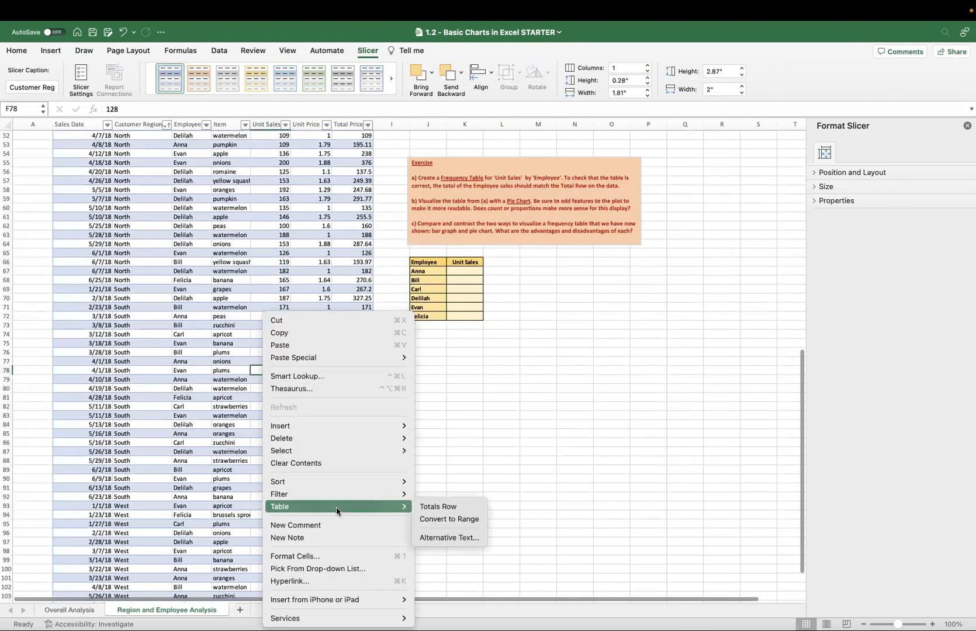
left_click(437, 507)
scroll(347, 433, "down", 9)
key("Escape")
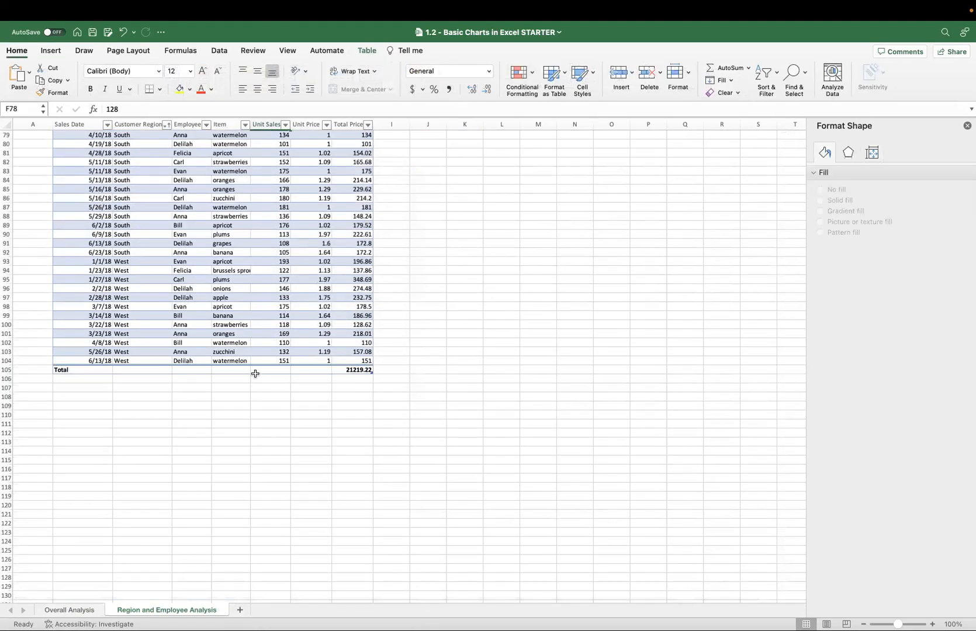
Set the table's totals row to Sum for Total Price and Average for Unit Sales.
scroll(355, 374, "up", 2)
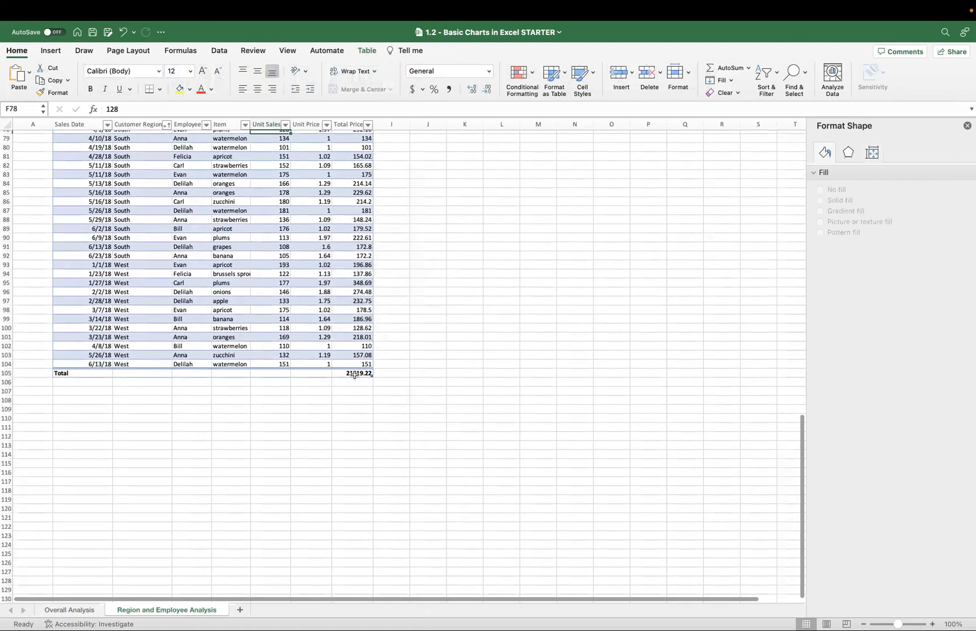
right_click(348, 376)
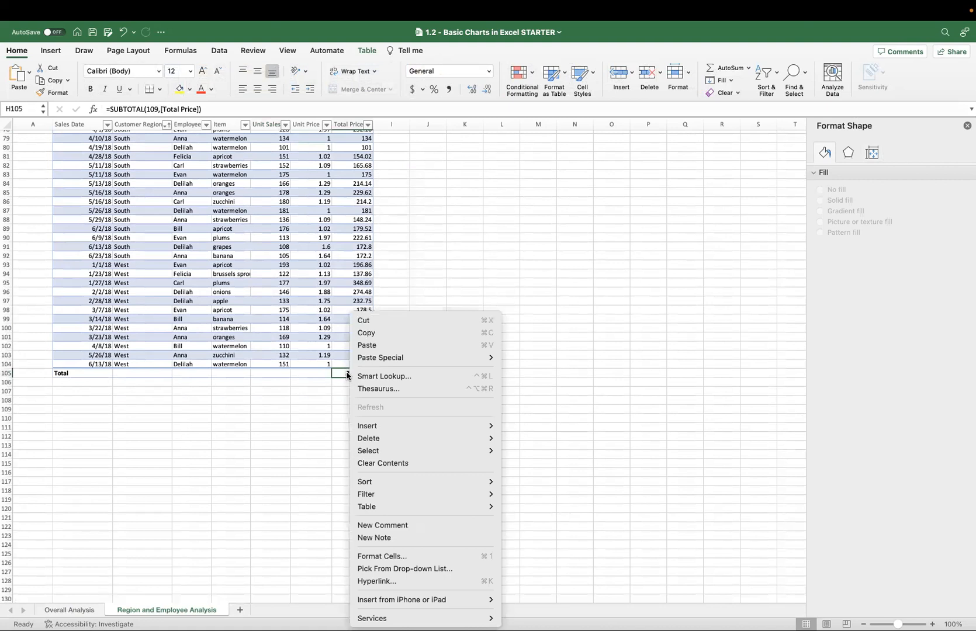
left_click(305, 425)
left_click(377, 373)
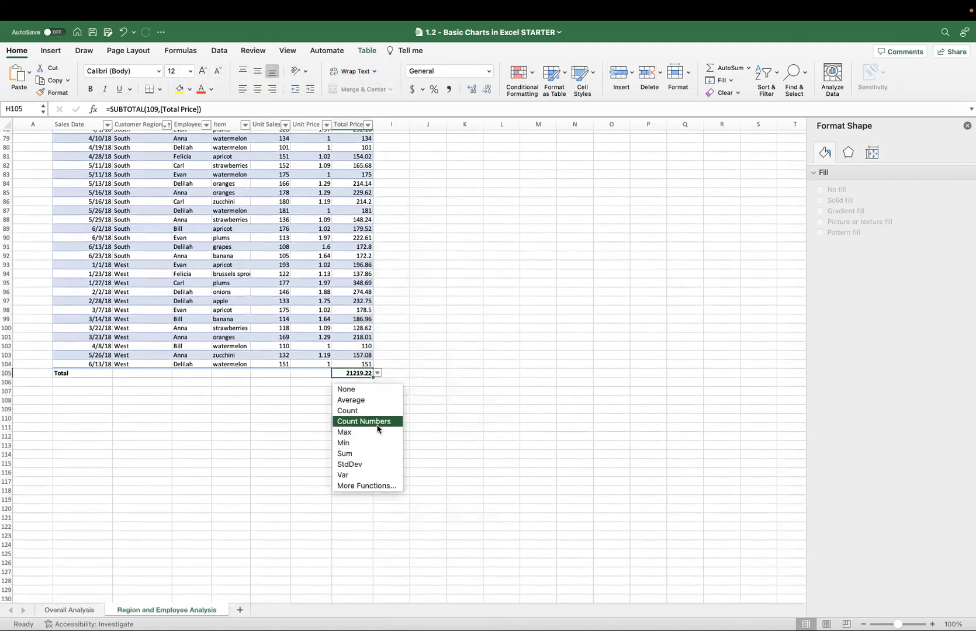
left_click(362, 454)
left_click(287, 374)
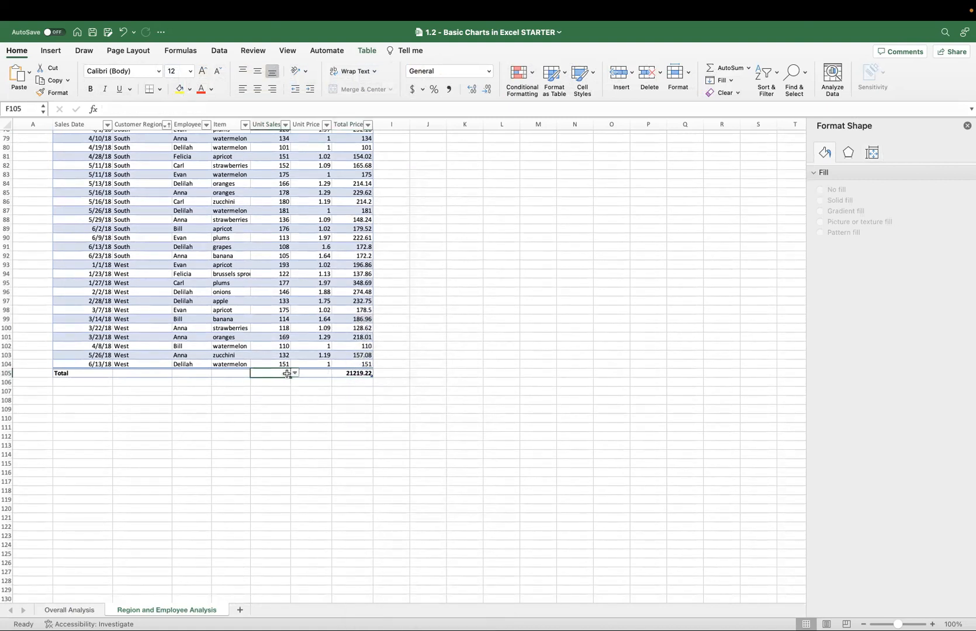
left_click(295, 373)
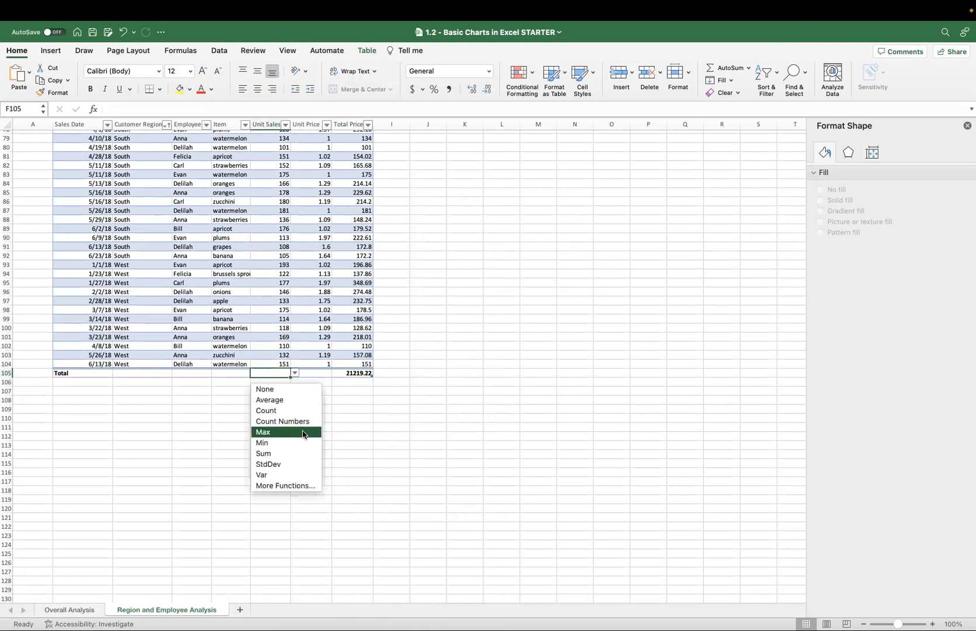
left_click(288, 401)
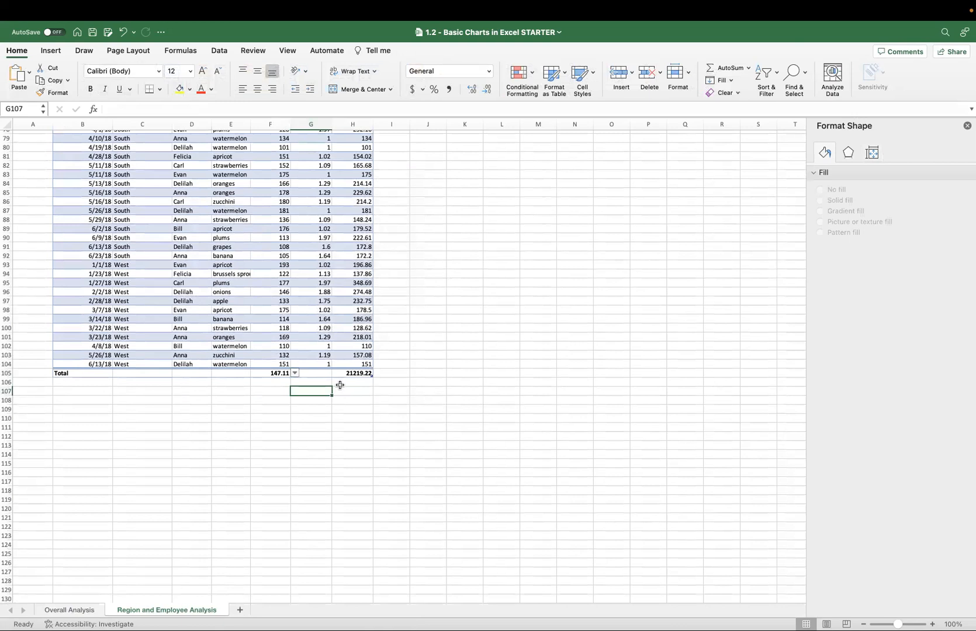
left_click(327, 374)
left_click(336, 373)
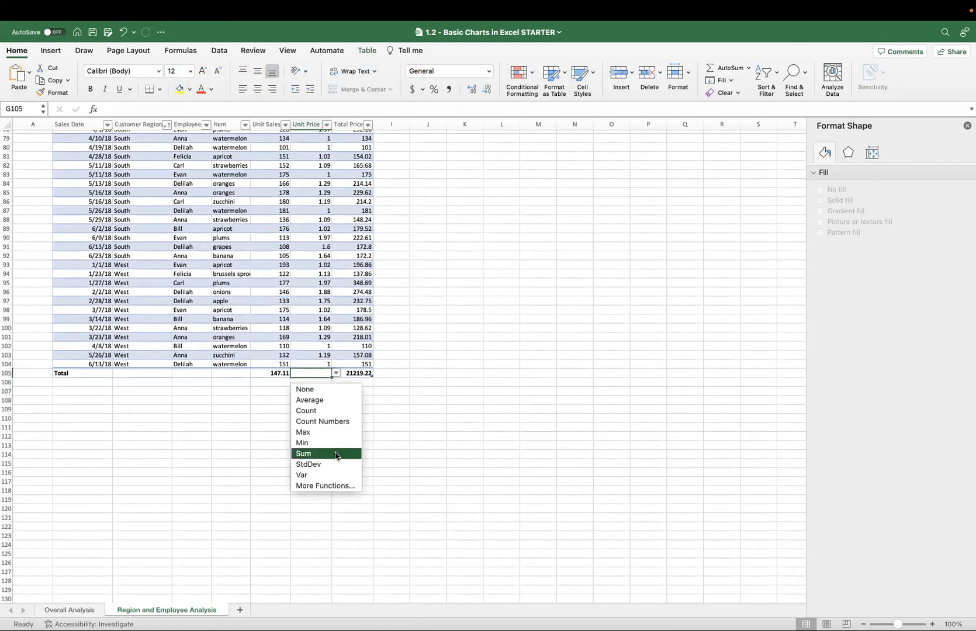
left_click(266, 411)
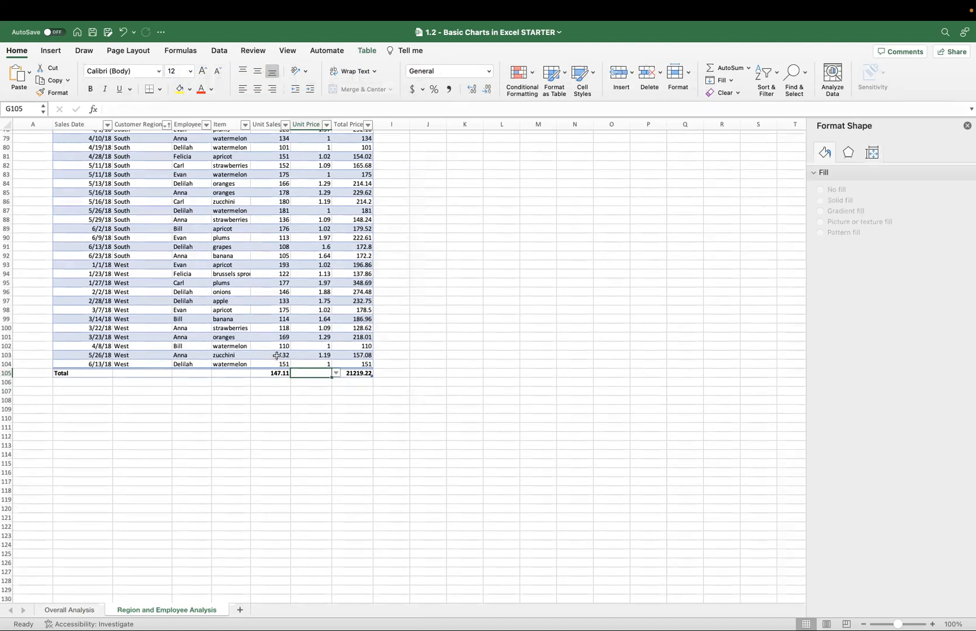
Move the Customer Region slicer off the Region summary table and onto the Sales Date column.
scroll(276, 355, "up", 20)
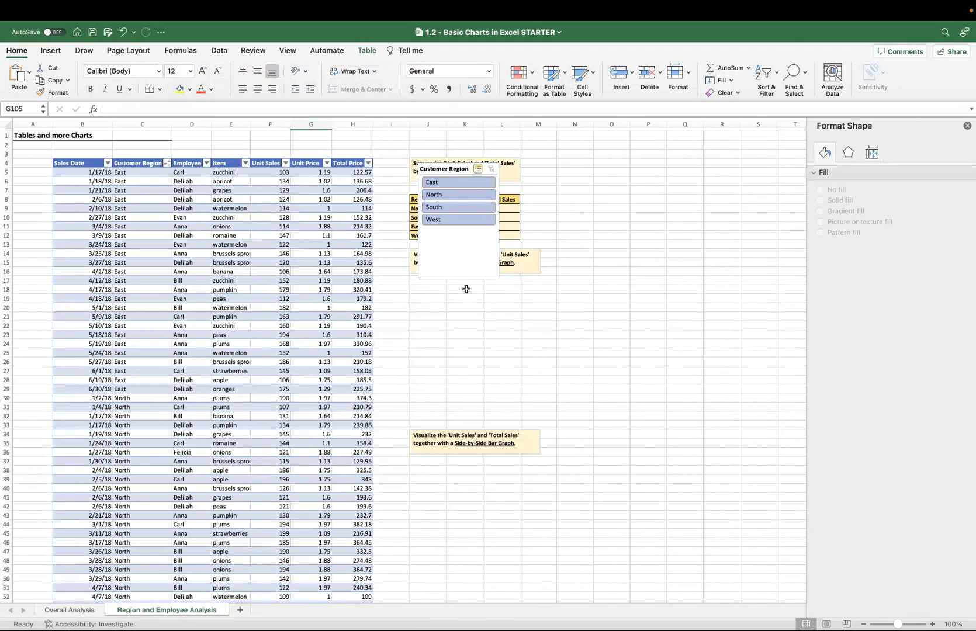
left_click_drag(439, 164, 60, 175)
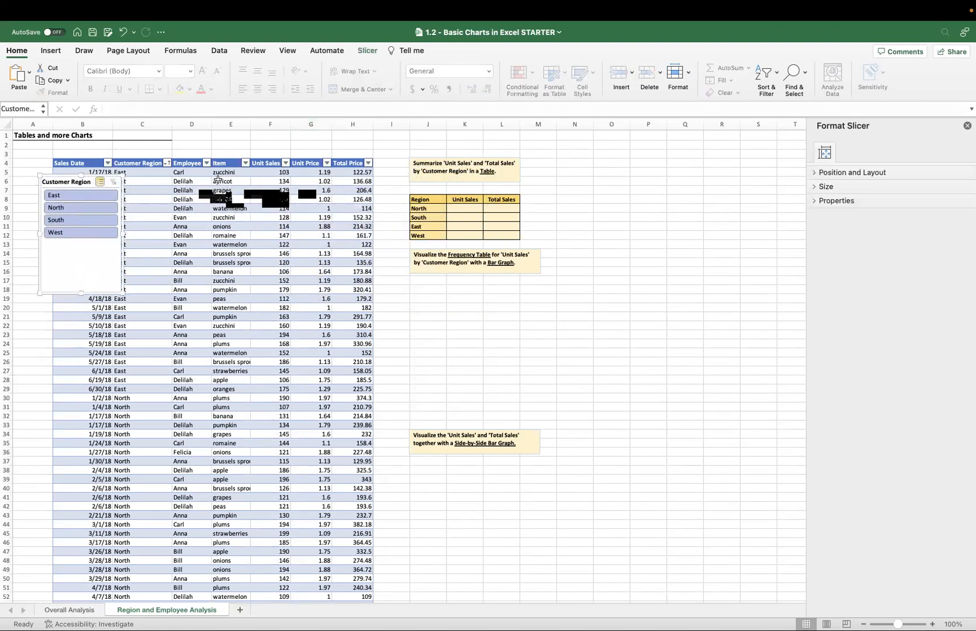
Start a SUMIF formula in K9 for North's Unit Sales, using the table's Customer Region column as the range.
left_click(464, 207)
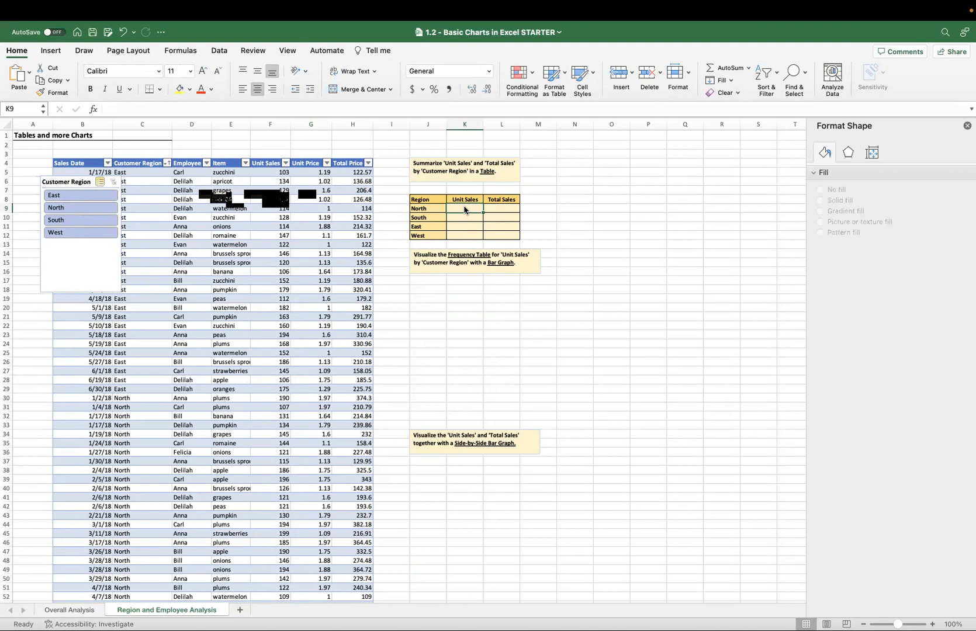
type("=")
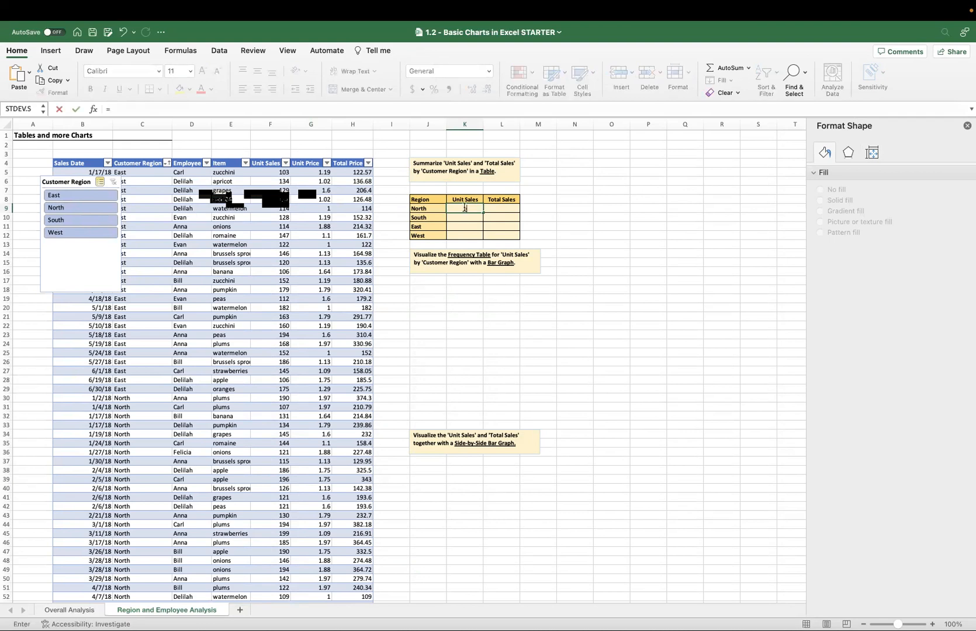
type("SUMIF")
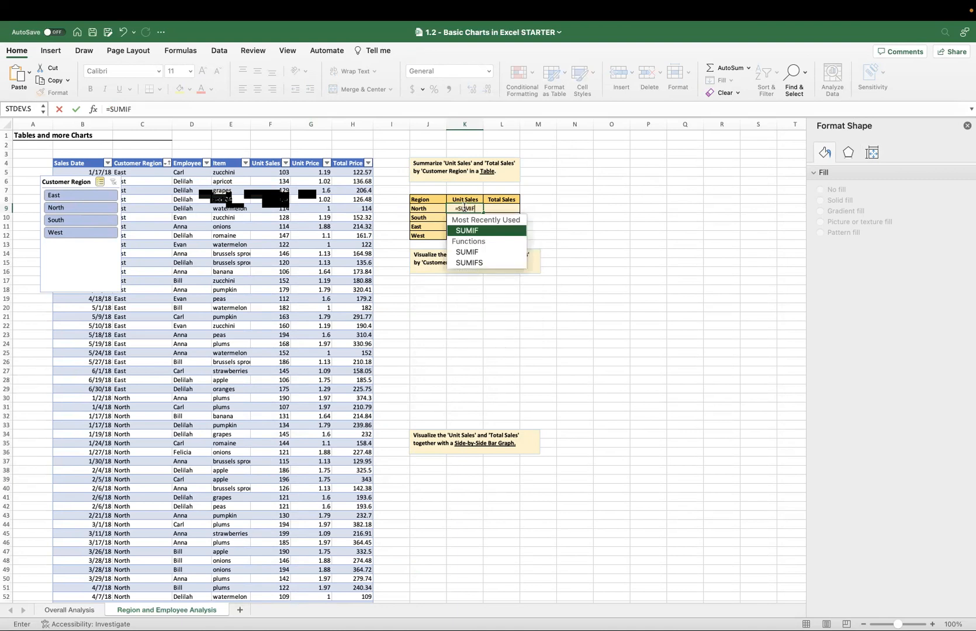
key("Tab")
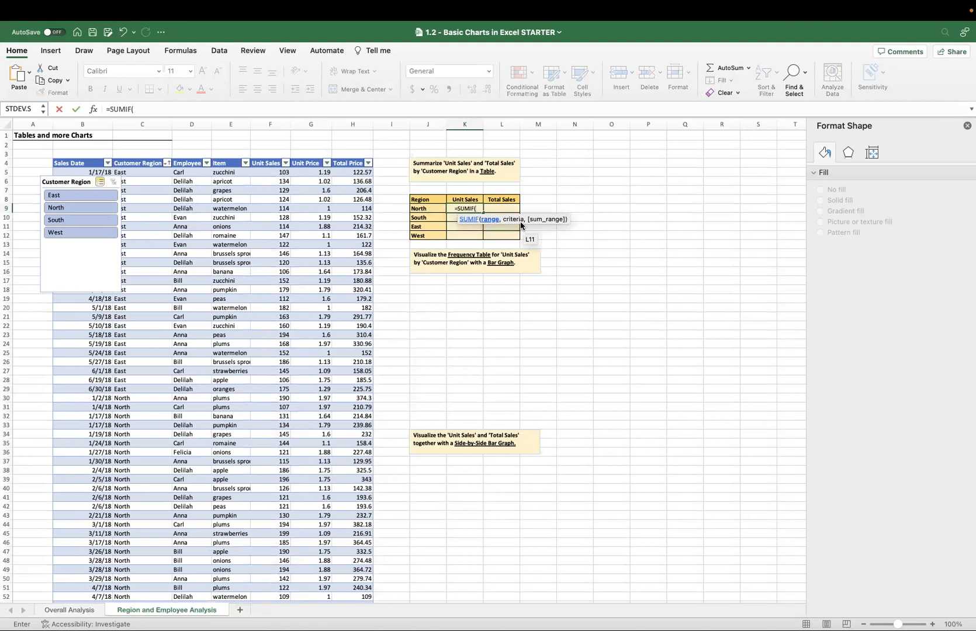
left_click(152, 173)
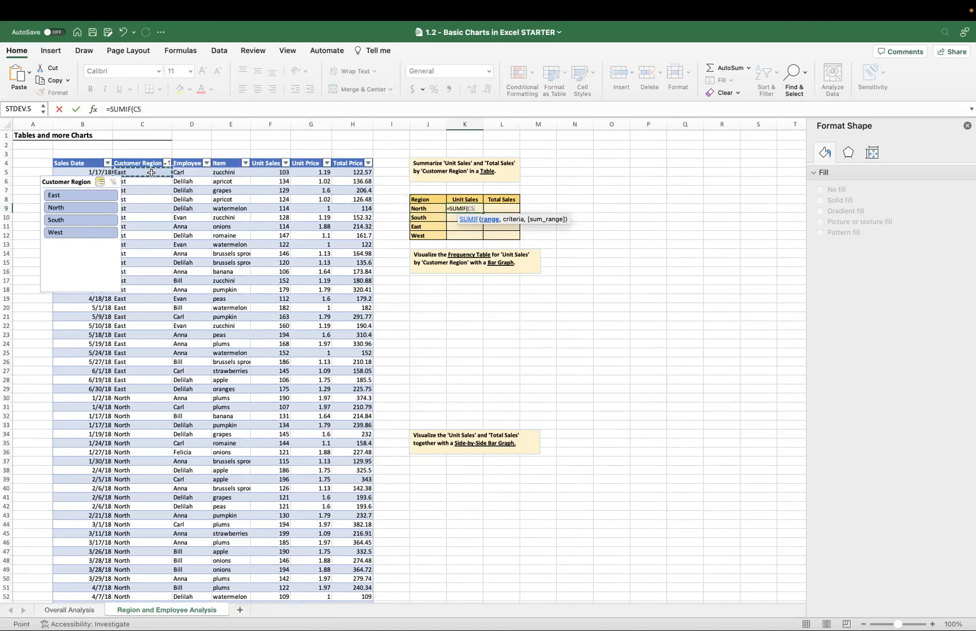
key("ctrl+shift+Down")
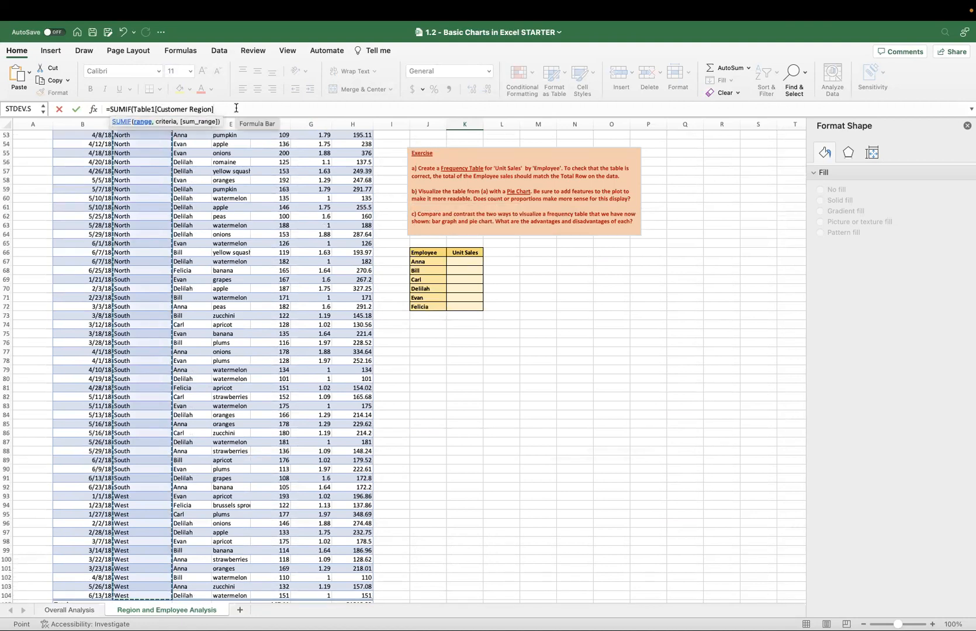
type(",")
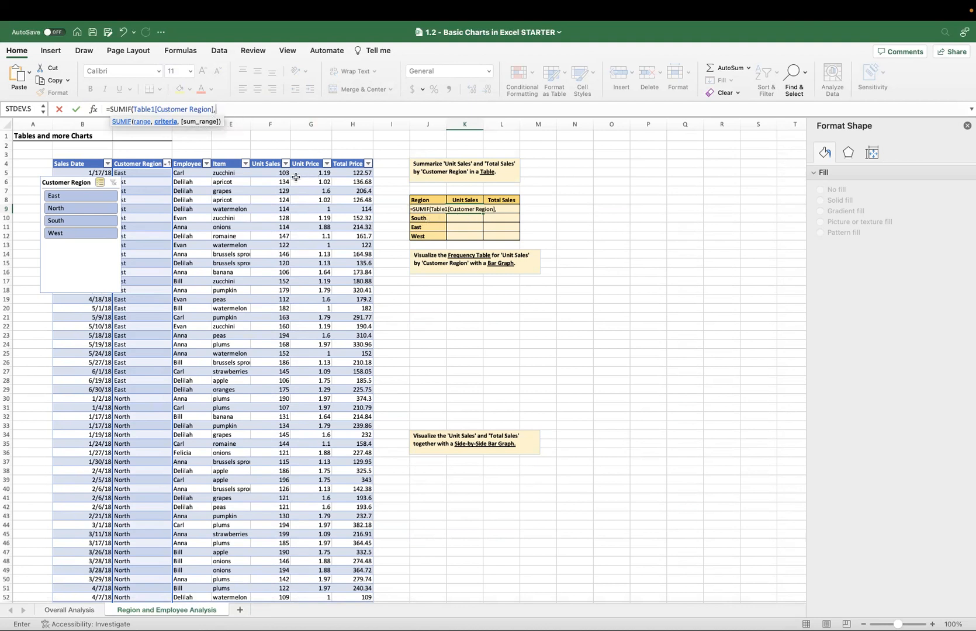
Complete the SUMIF in K9 with J9 as the criteria and the table's Unit Sales column, including its totals row, as the sum range.
left_click(420, 218)
key("Up")
type(",")
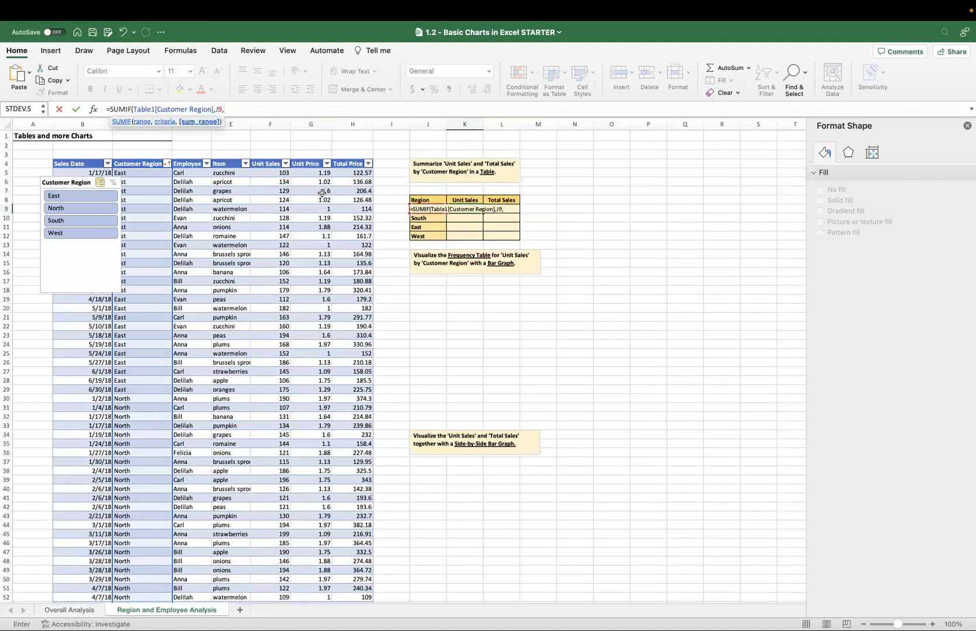
left_click(355, 170)
left_click(310, 170)
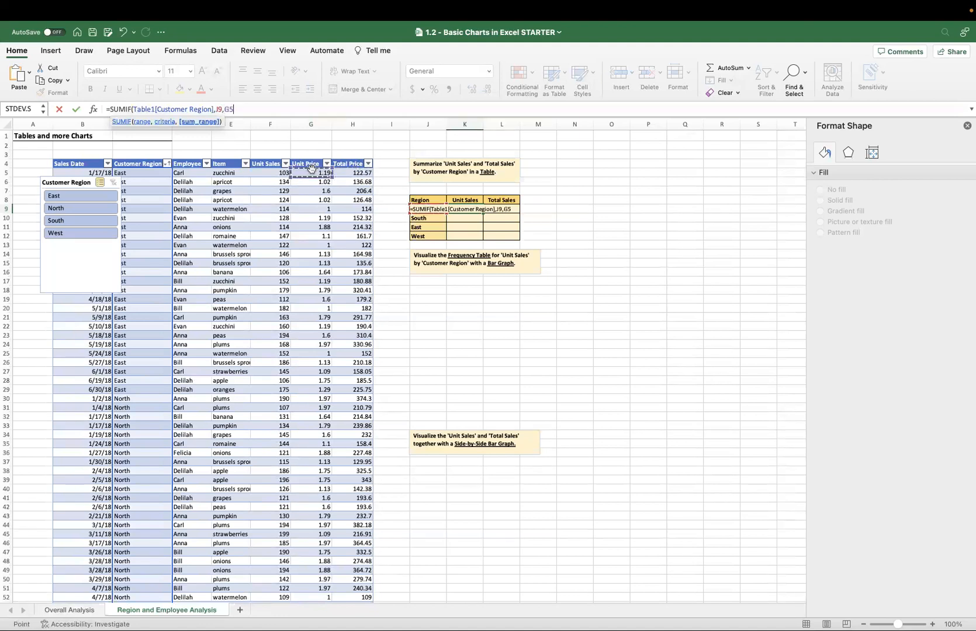
left_click(278, 169)
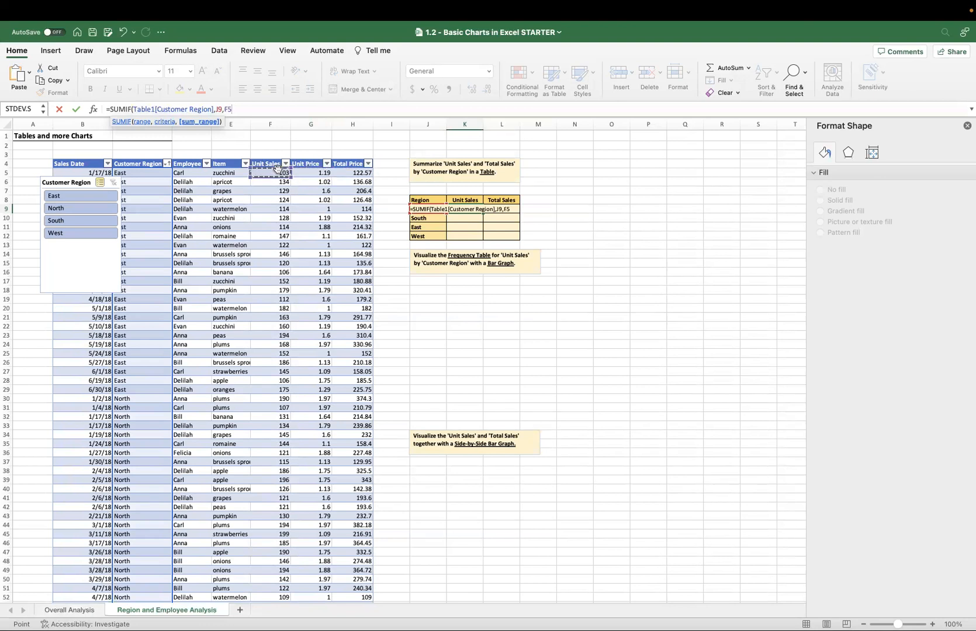
key("ctrl+shift+Down")
key("Return")
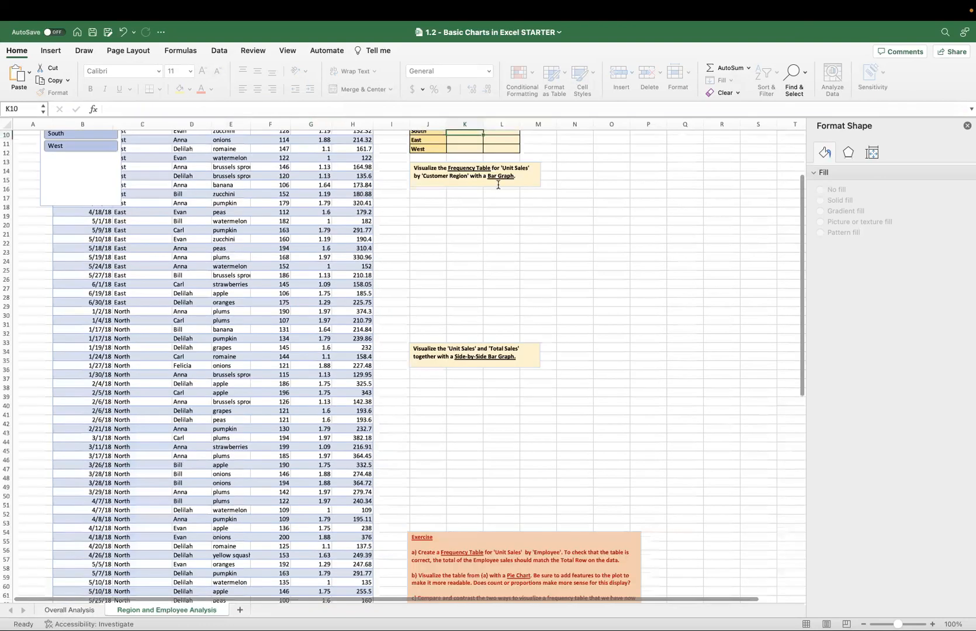
scroll(498, 184, "up", 3)
key("Up")
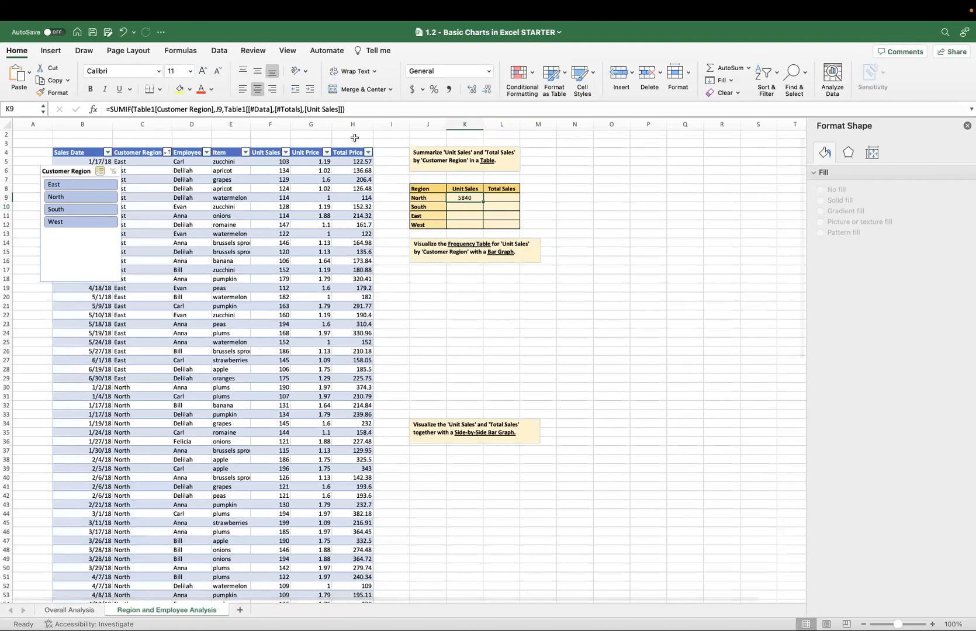
Review the ranges and criteria cell referenced by the North Unit Sales formula in K9.
left_click(320, 110)
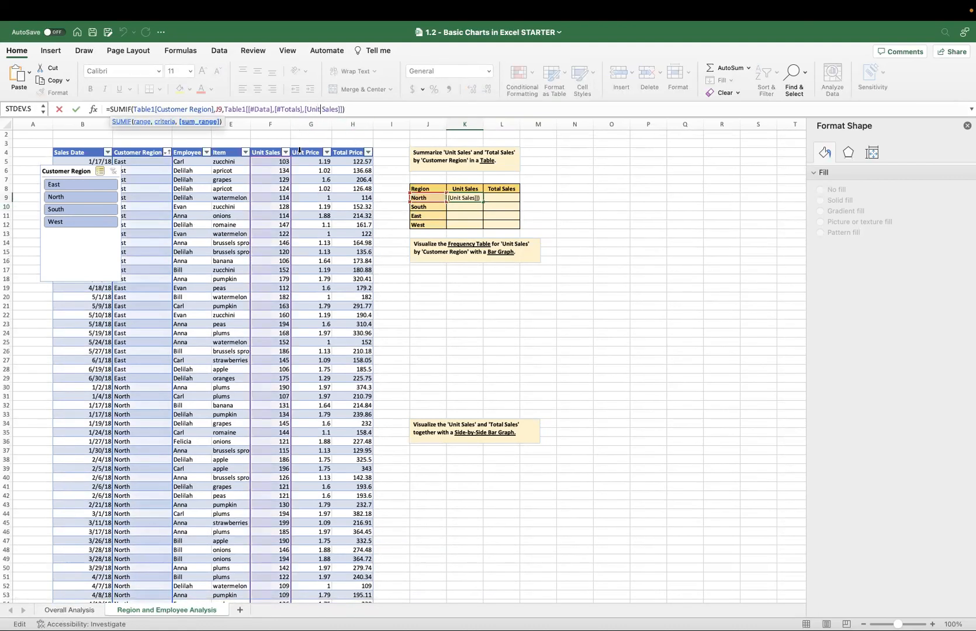
left_click(480, 216)
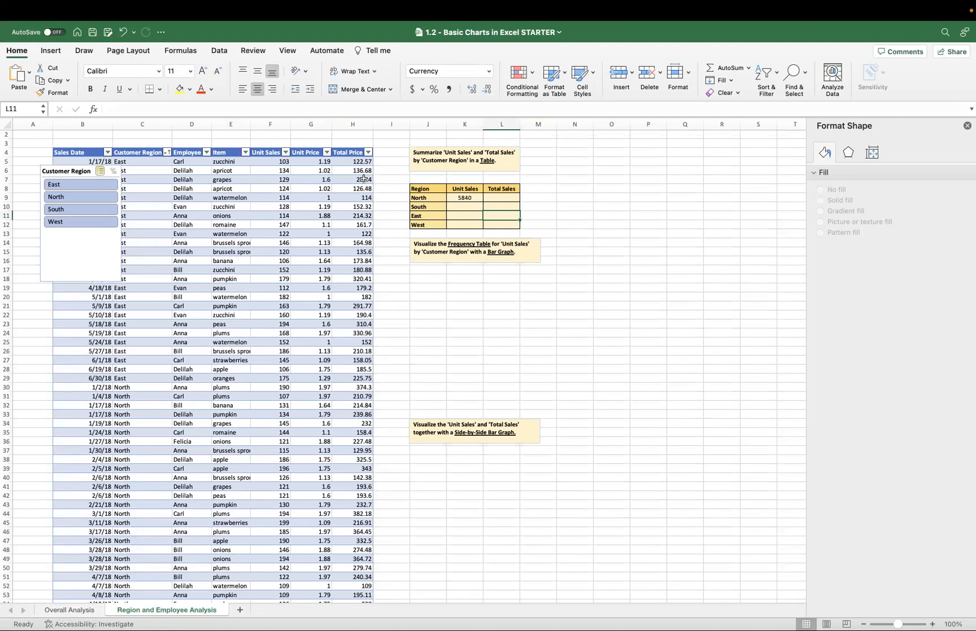
left_click(425, 199)
left_click(463, 199)
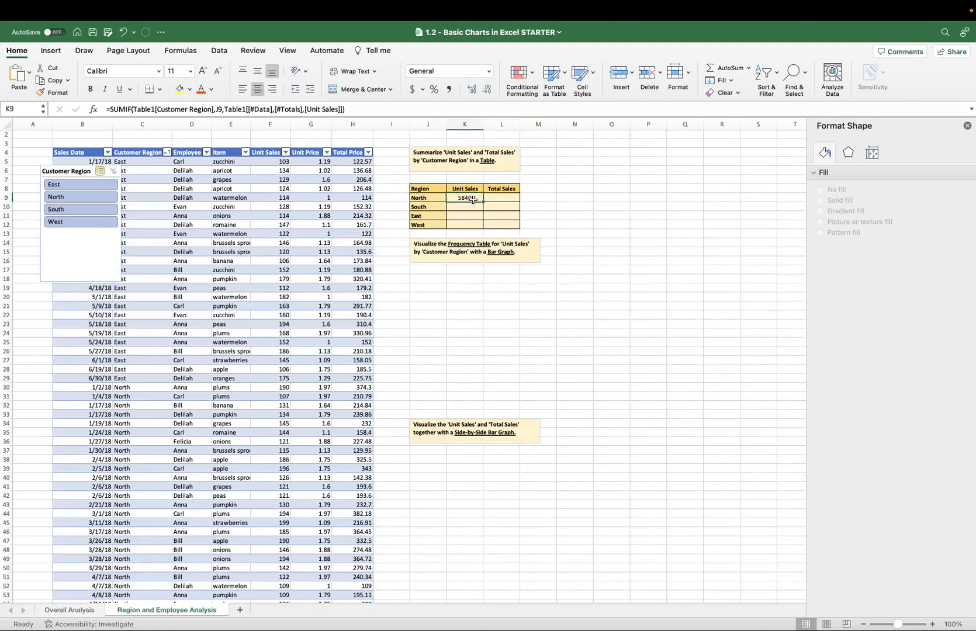
left_click(308, 109)
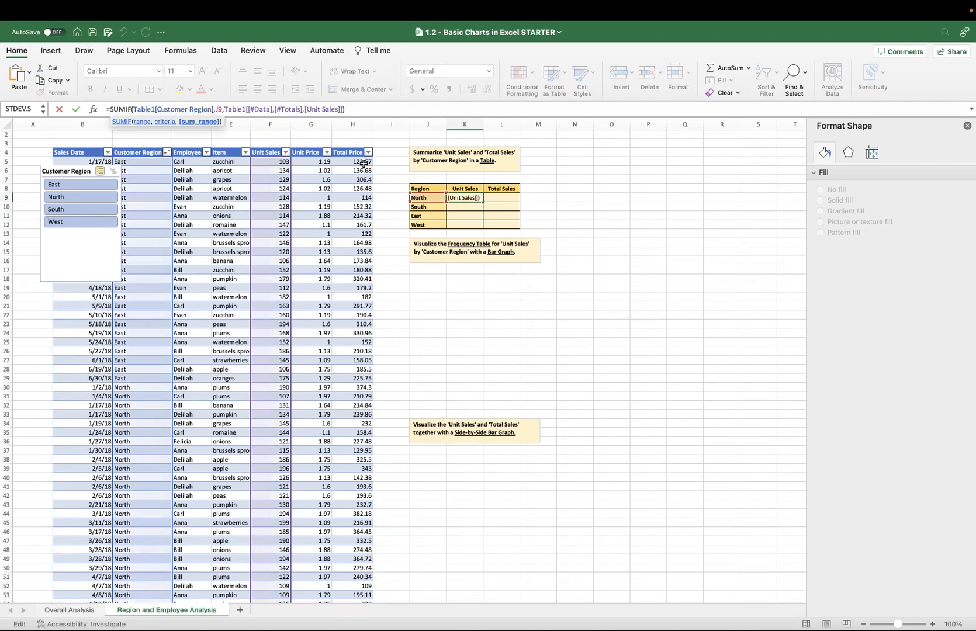
left_click(514, 204)
Start a SUMIF formula in L9 for North's Total Sales, using the table's Customer Region column as the range.
left_click(500, 198)
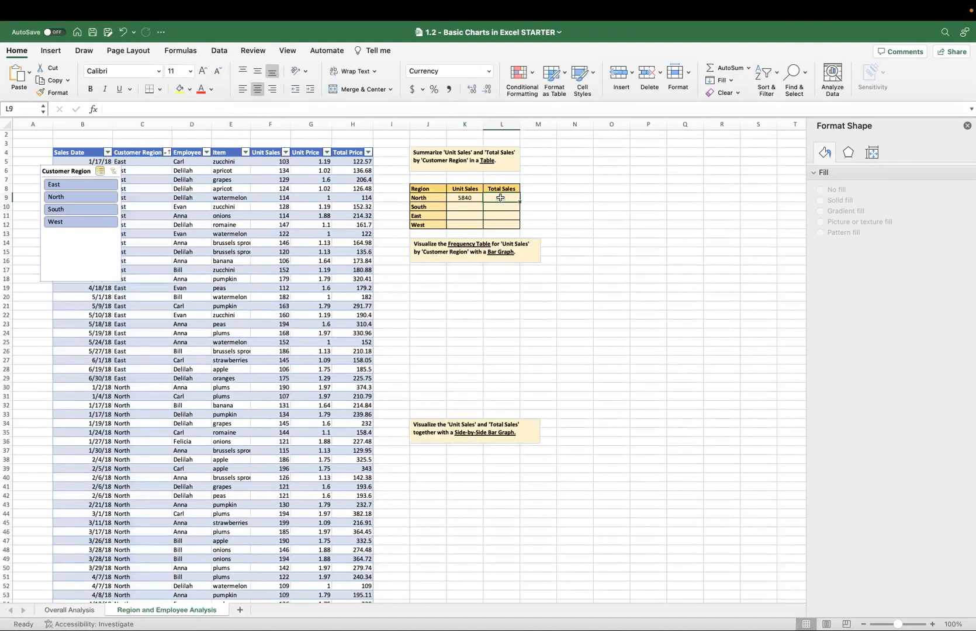
type("=")
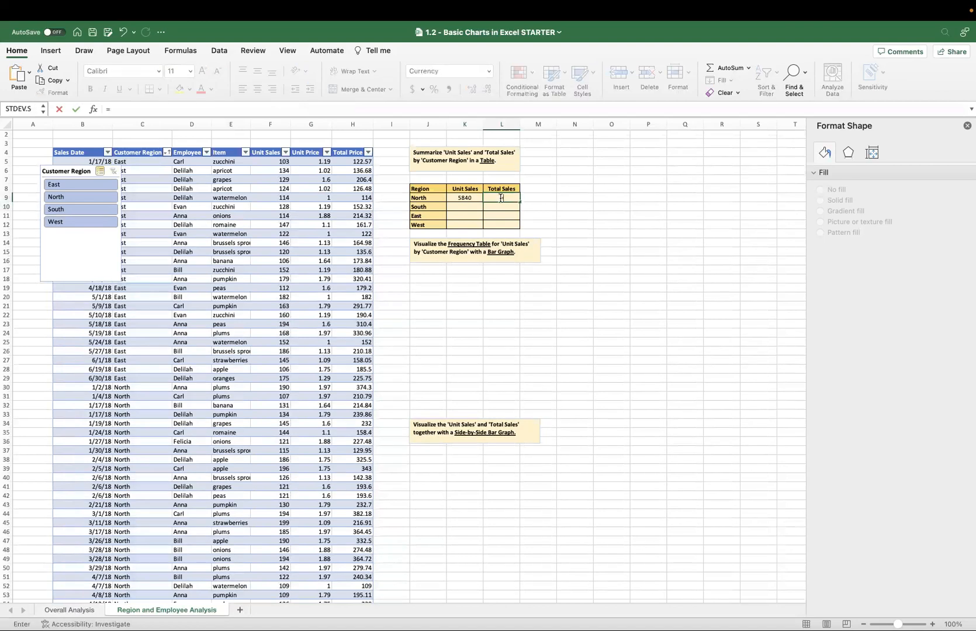
type("sumif(")
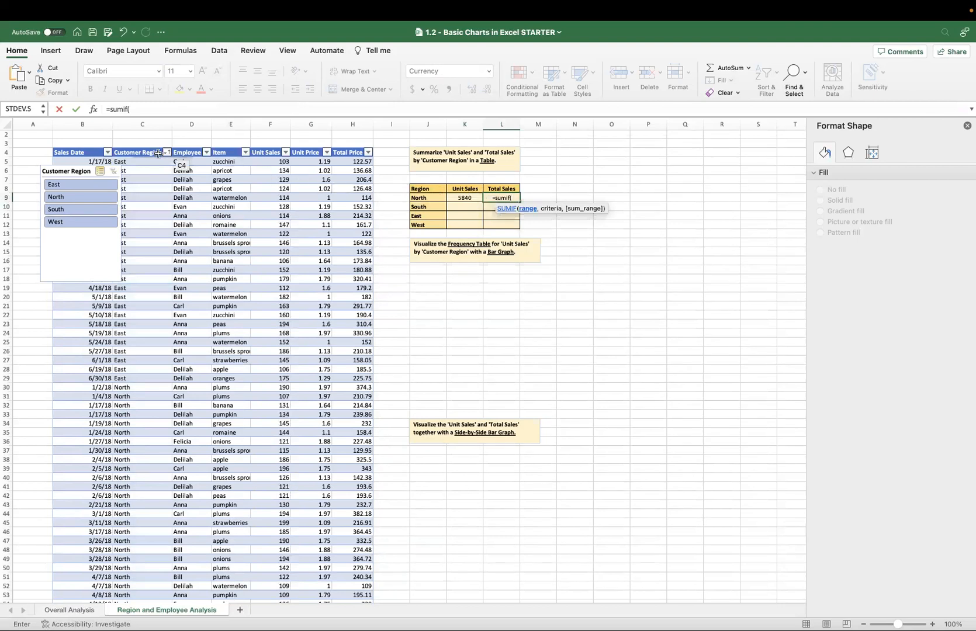
left_click(138, 159)
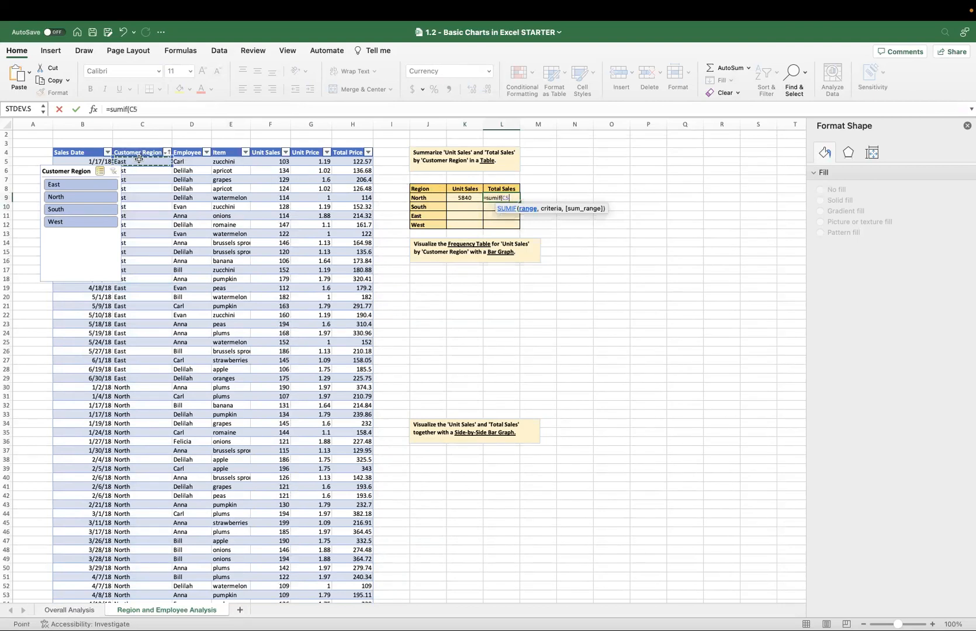
key("ctrl+shift+Down")
scroll(458, 215, "up", 15)
type(",")
scroll(465, 228, "down", 2)
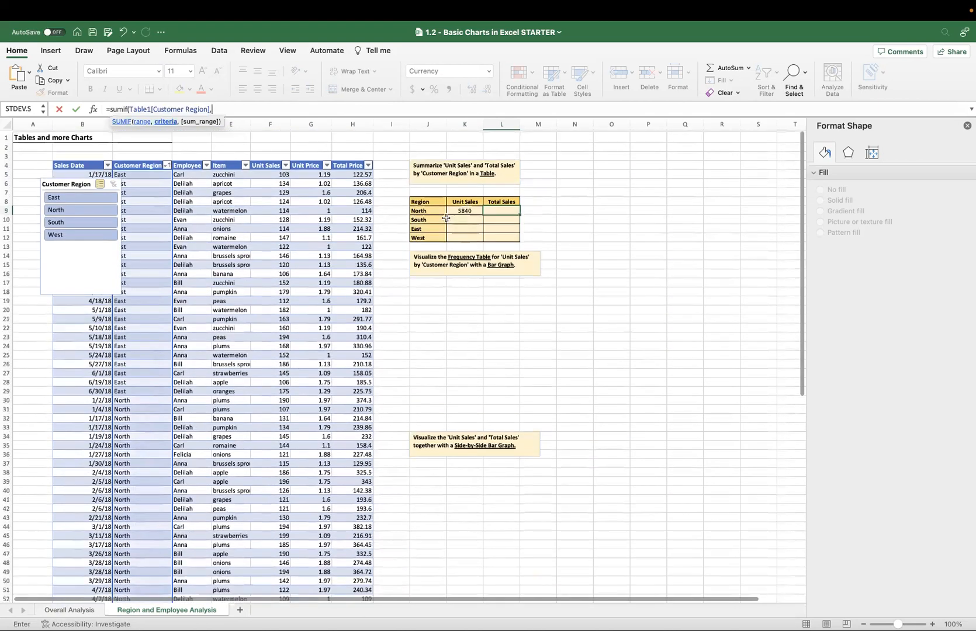
Complete the SUMIF in L9 with J9 as the criteria and the table's Total Price column, including its totals row, as the sum range.
left_click(427, 207)
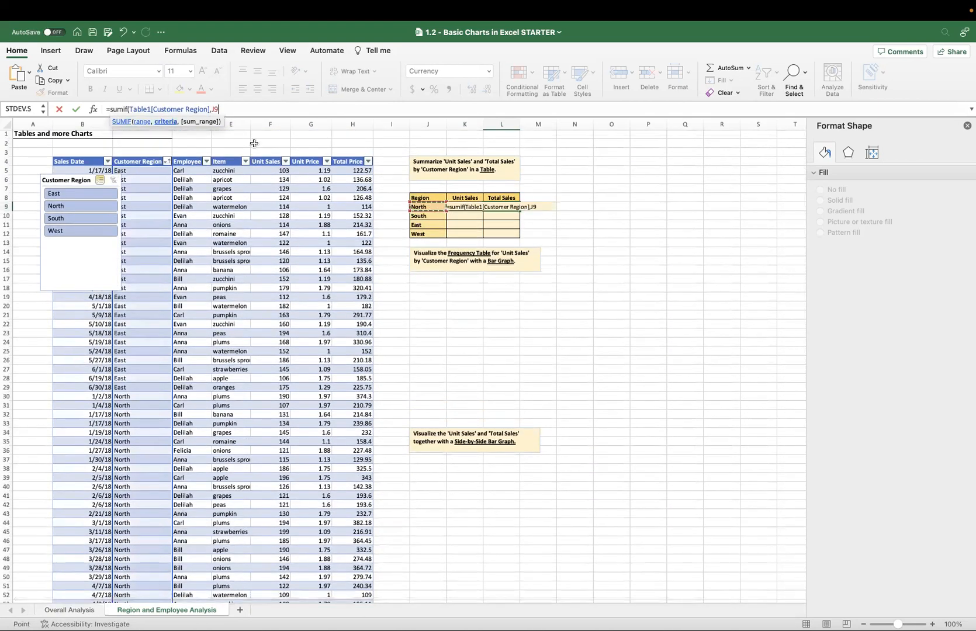
type(",")
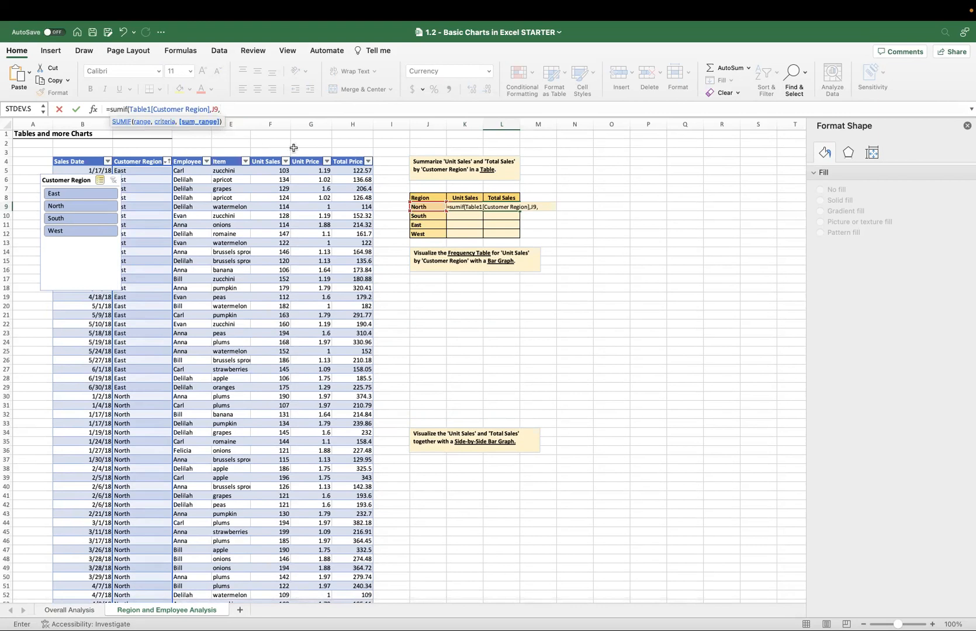
left_click(353, 170)
key("ctrl+shift+Down")
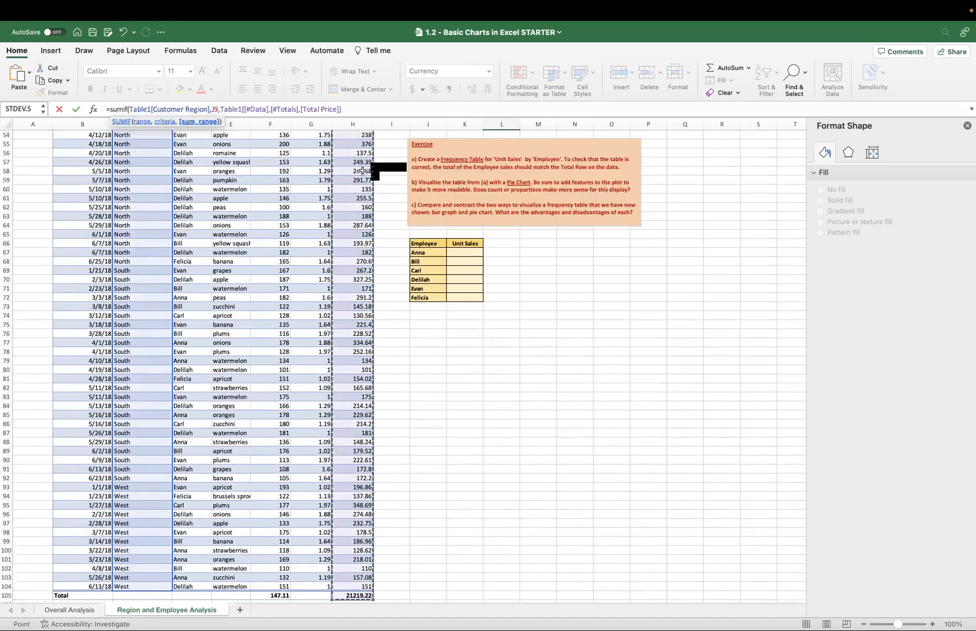
scroll(363, 170, "up", 2)
key("Return")
scroll(485, 197, "up", 3)
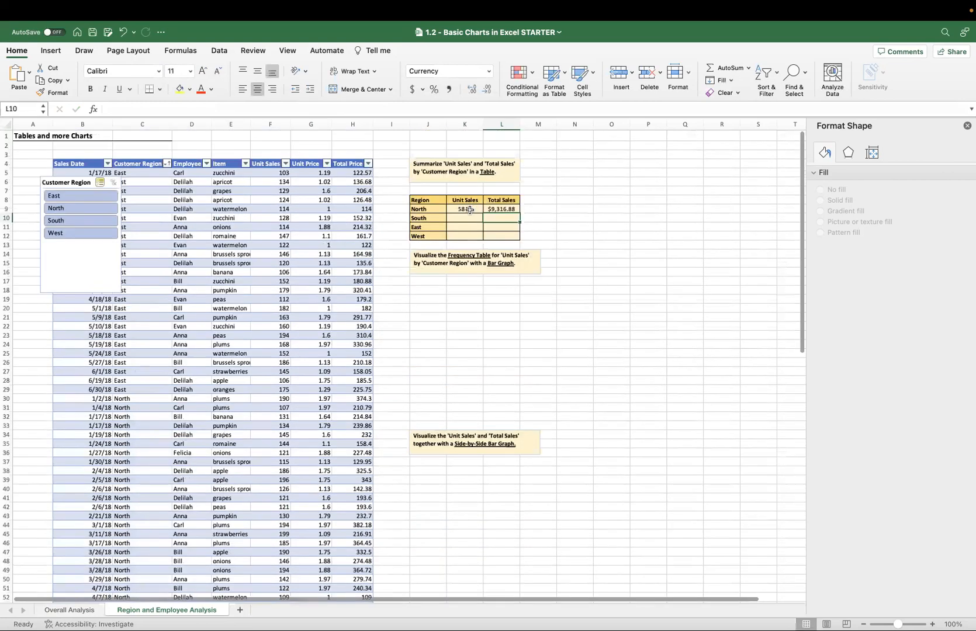
Lock the column of the criteria reference in the K9 Unit Sales formula so it reads $J9.
left_click(469, 210)
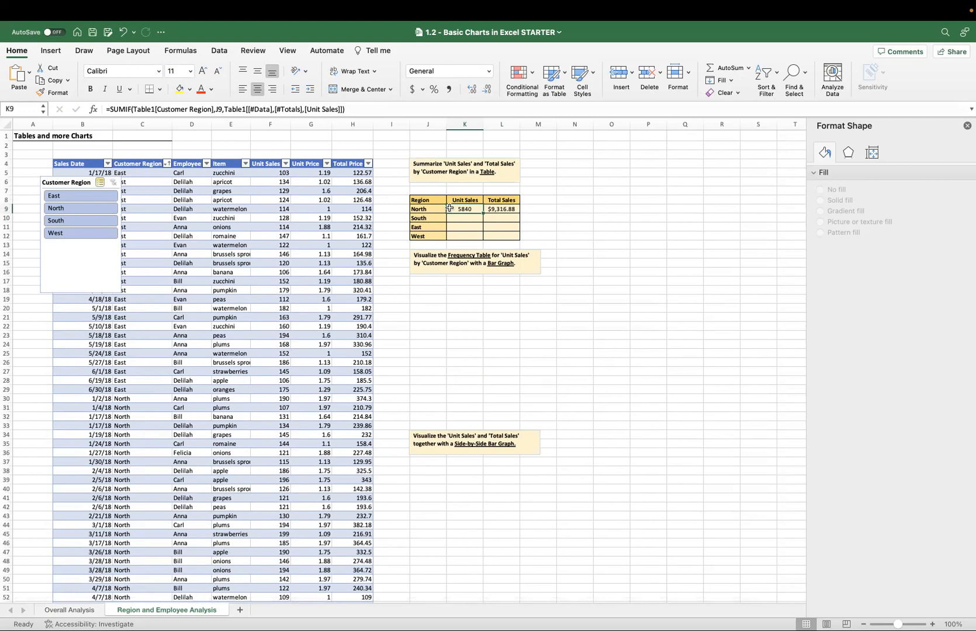
left_click(219, 108)
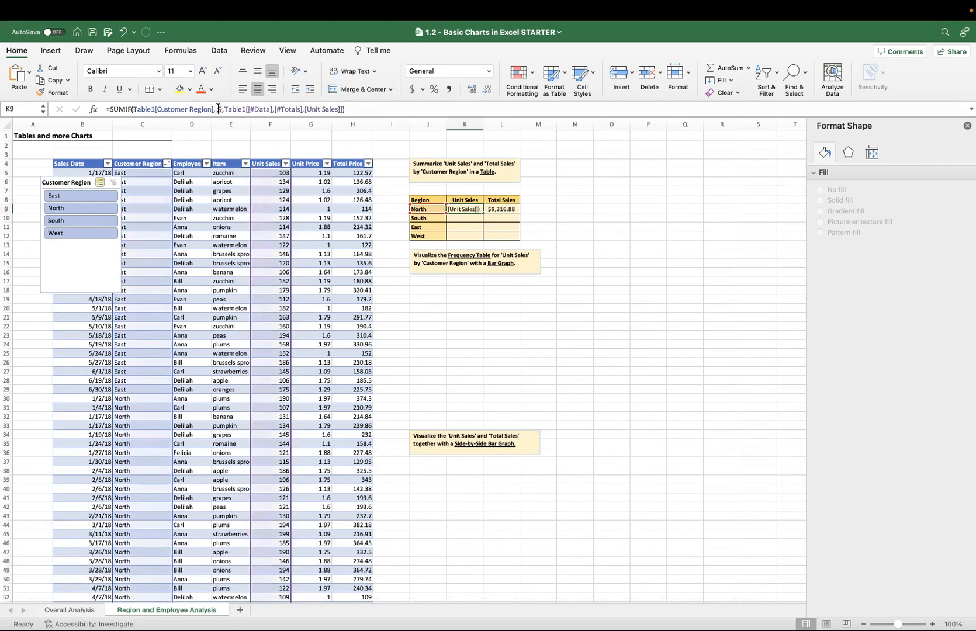
double_click(219, 108)
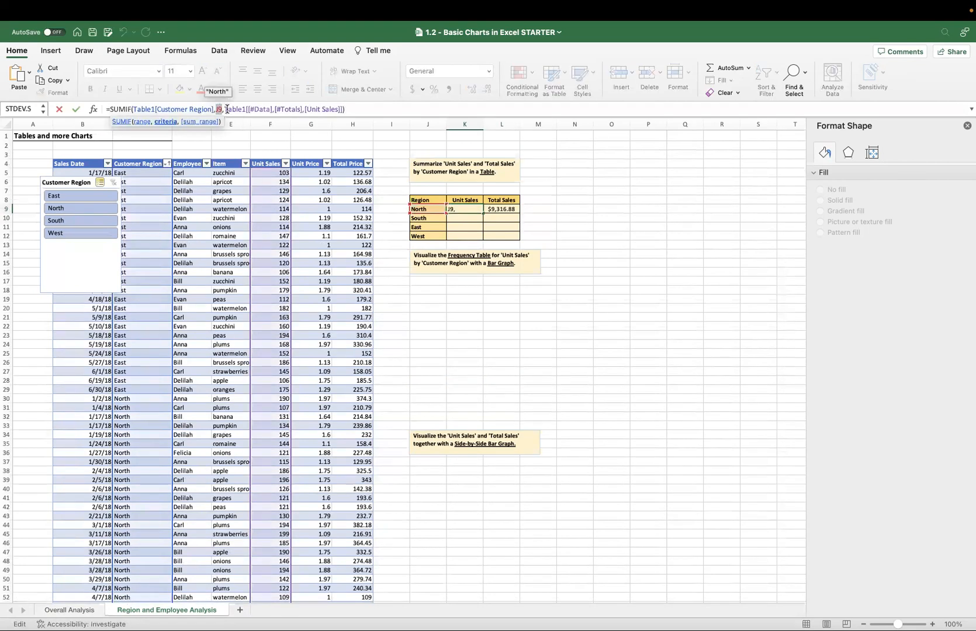
left_click(216, 108)
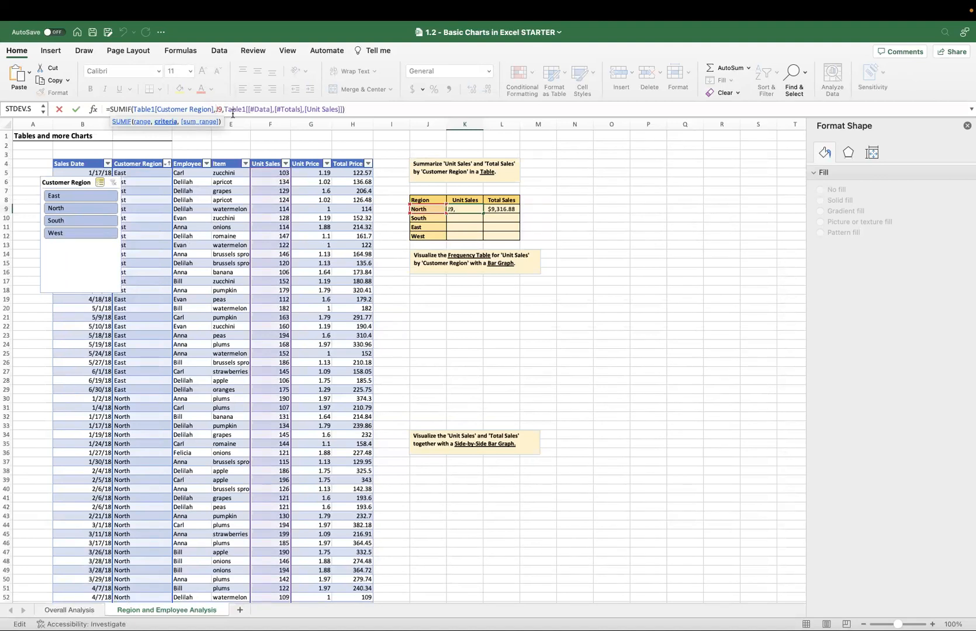
type("$")
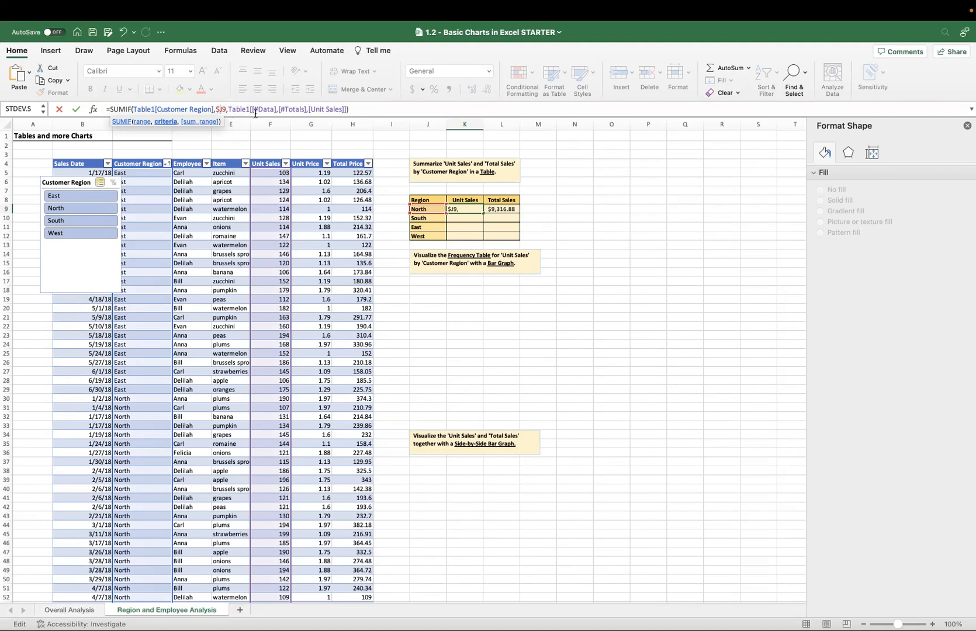
key("Return")
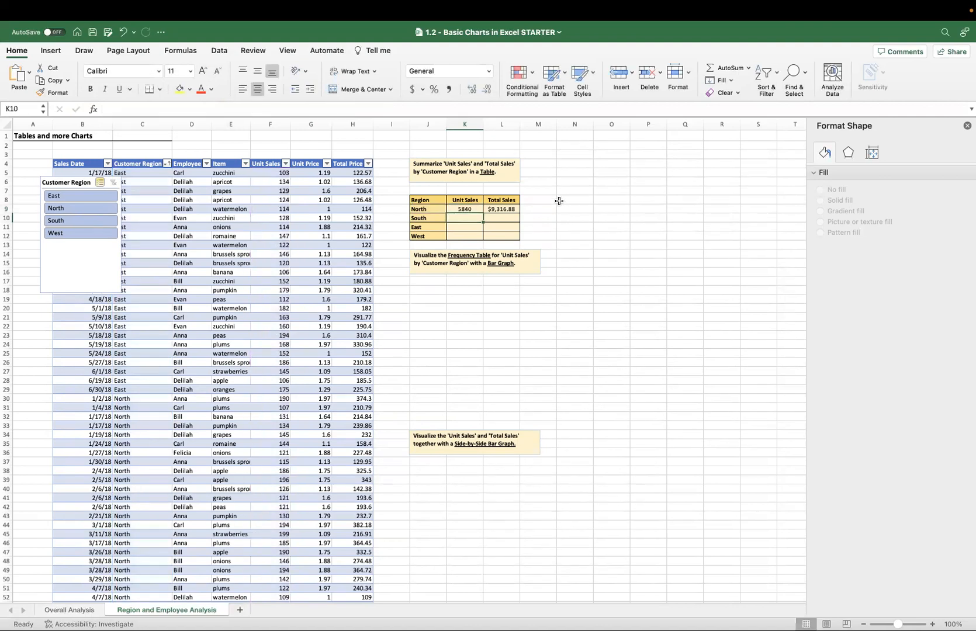
Lock the criteria's column in the L9 Total Sales formula as $J9.
left_click(497, 209)
left_click(218, 109)
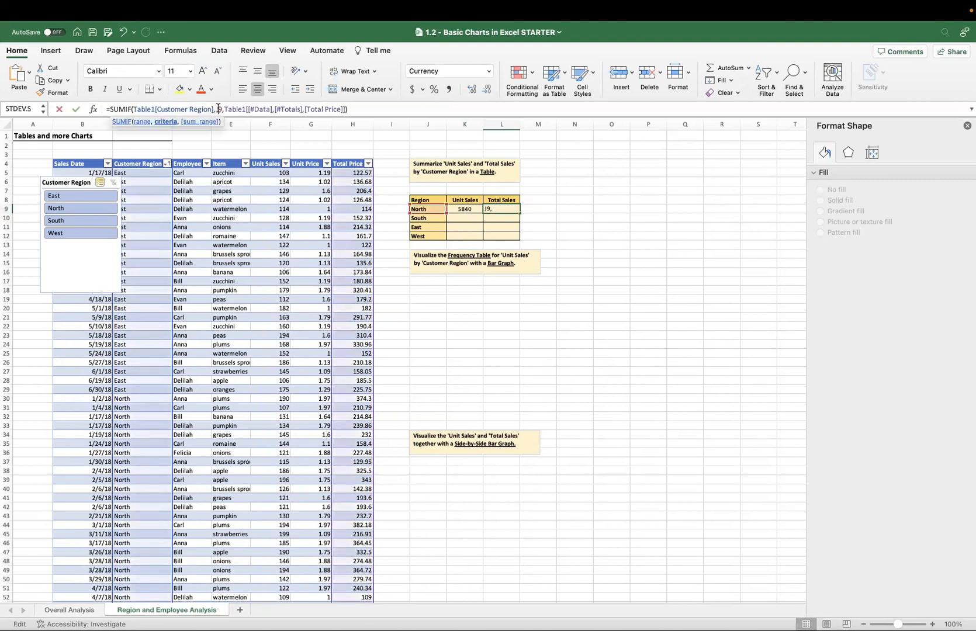
type("$")
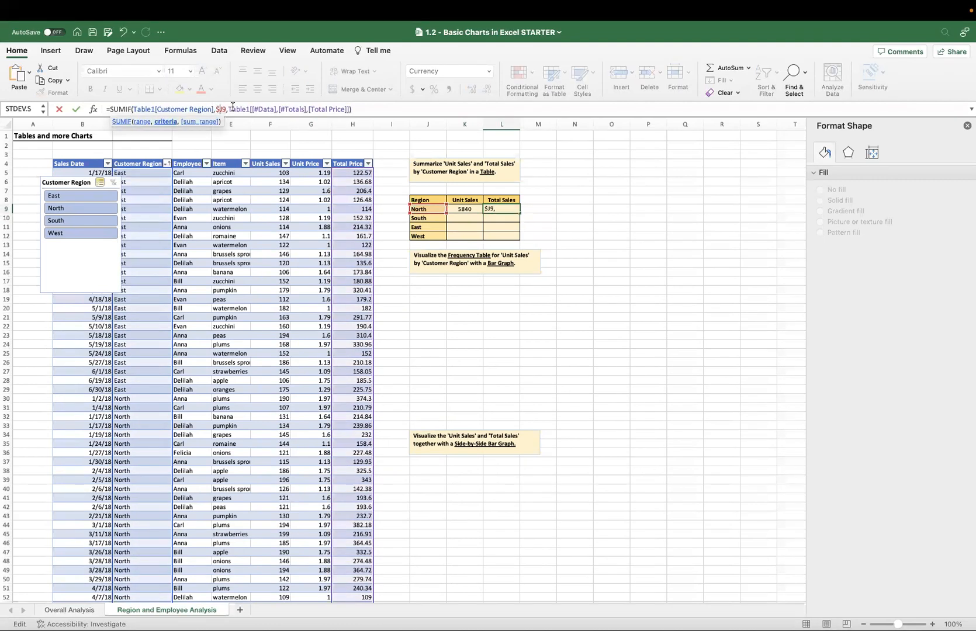
key("Return")
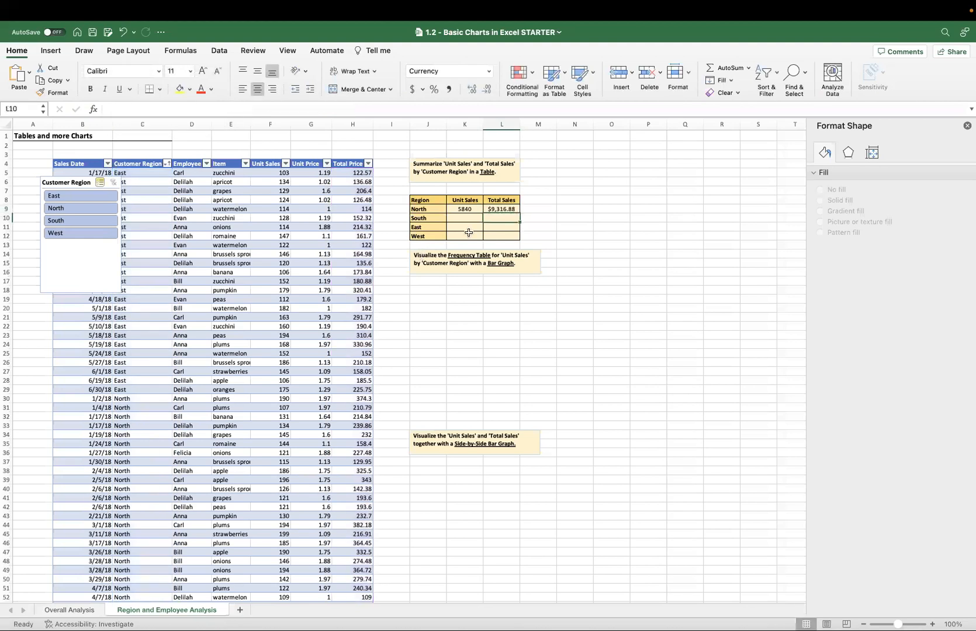
Fill the K9:L9 formulas down to row 12 for South, East and West, and check the references in K12.
left_click_drag(471, 208, 520, 235)
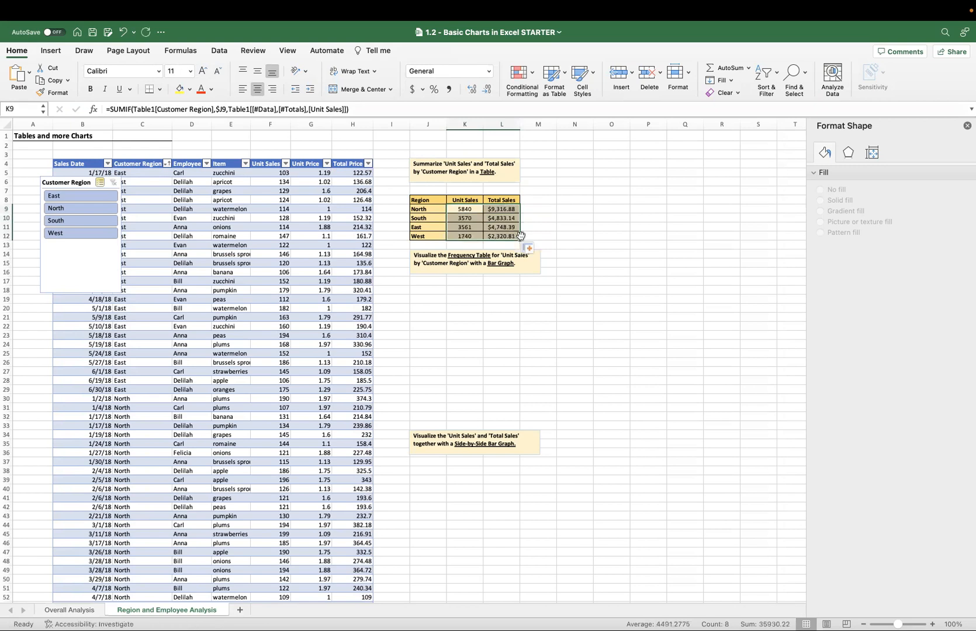
left_click(474, 236)
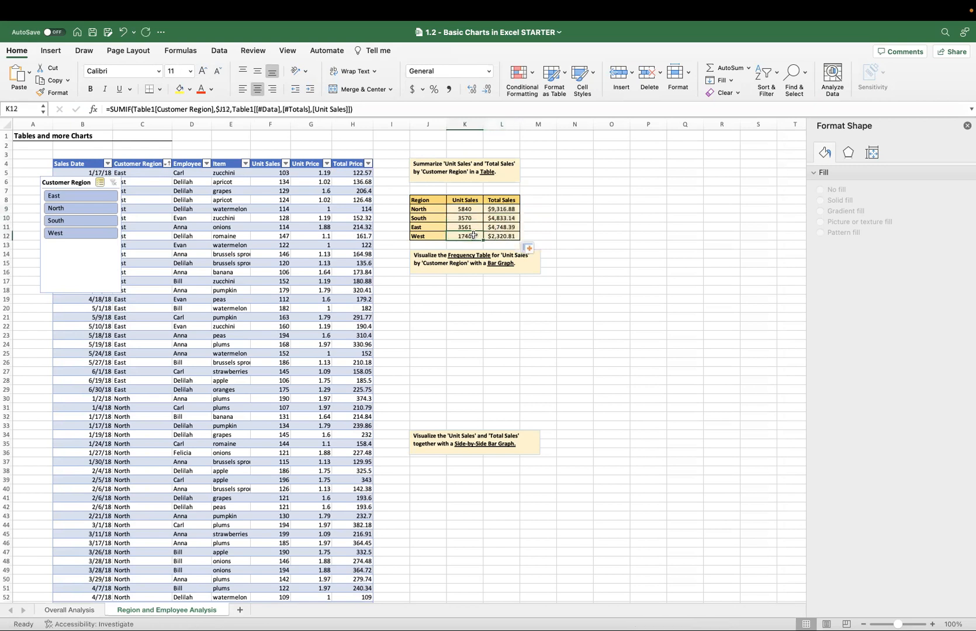
left_click(343, 109)
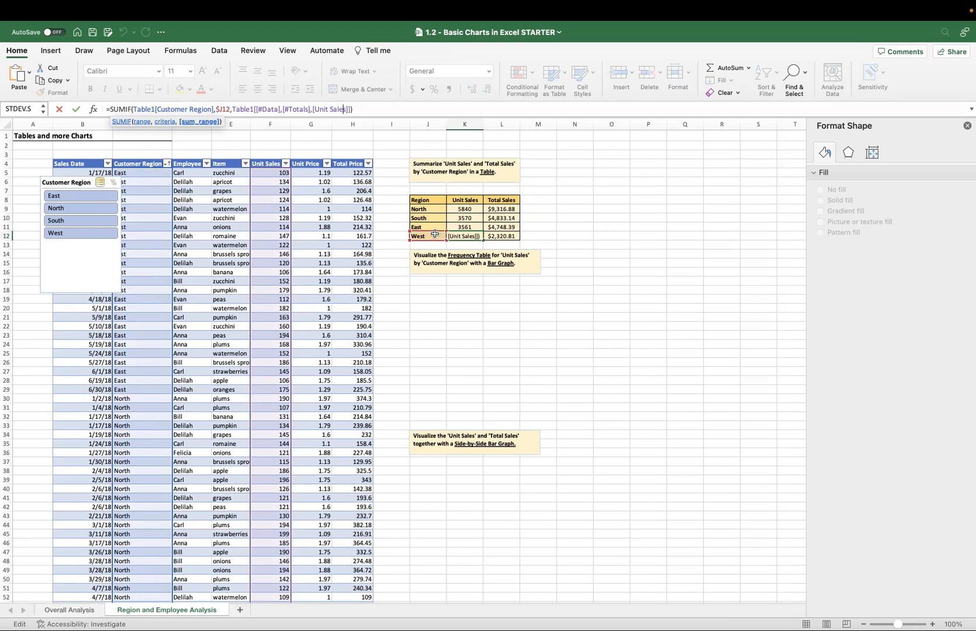
key("Return")
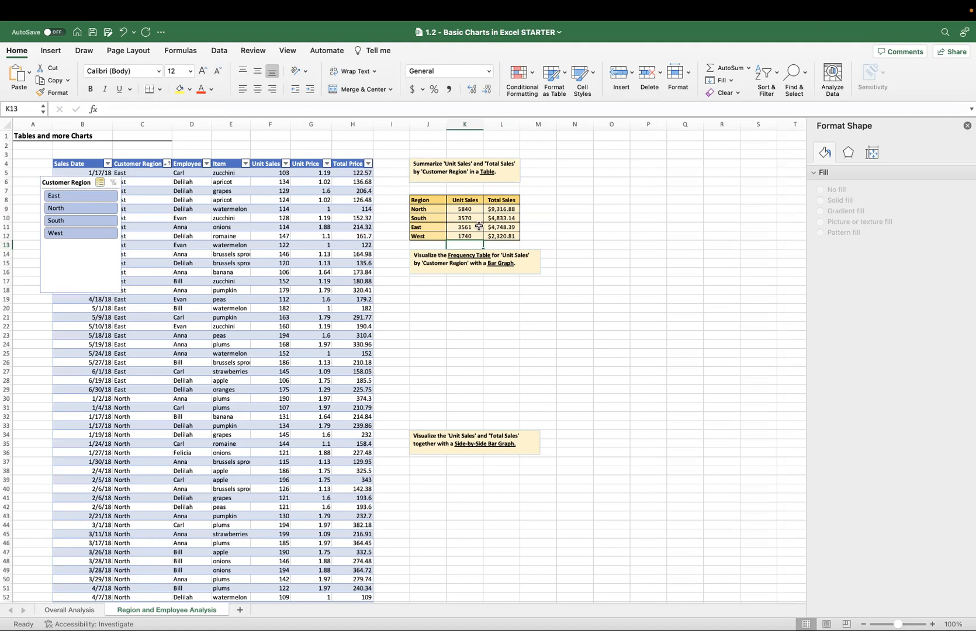
Close the Format Shape pane.
scroll(480, 267, "down", 3)
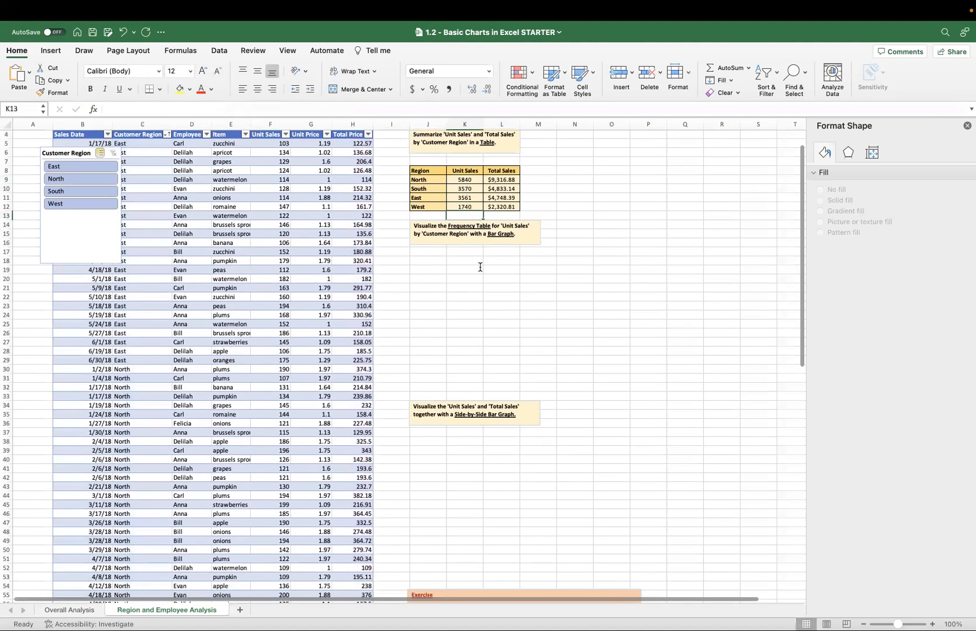
left_click(967, 125)
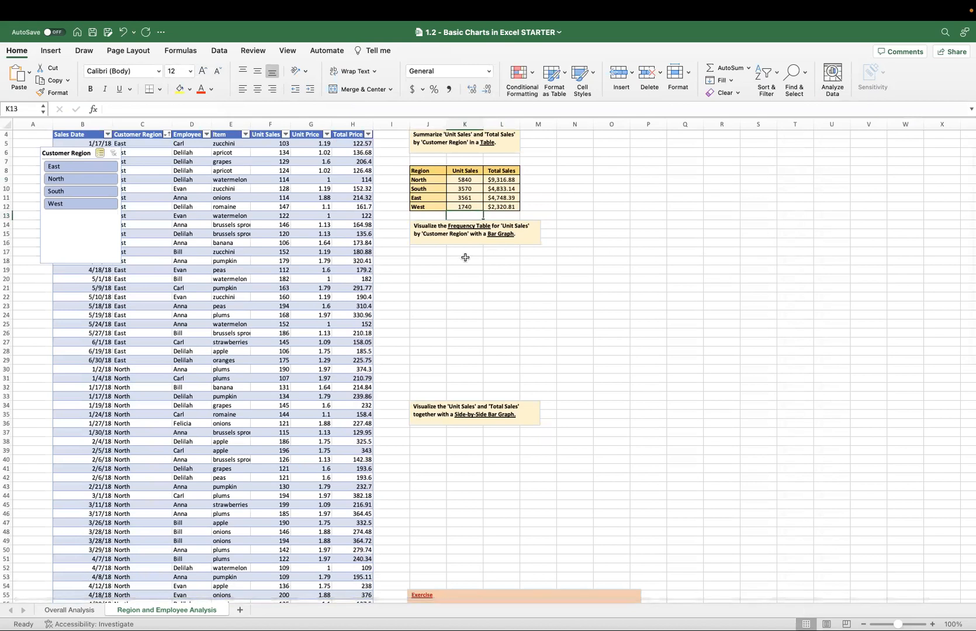
Insert a 2-D clustered column chart of Unit Sales by region from J8:K12 and place it just below the Bar Graph note.
left_click_drag(431, 171, 474, 209)
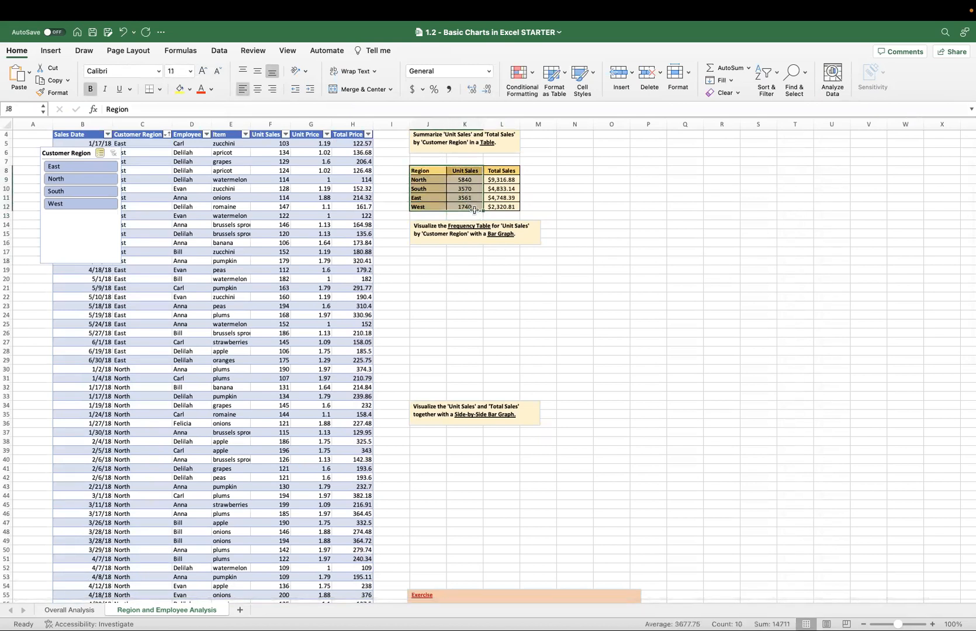
left_click(68, 49)
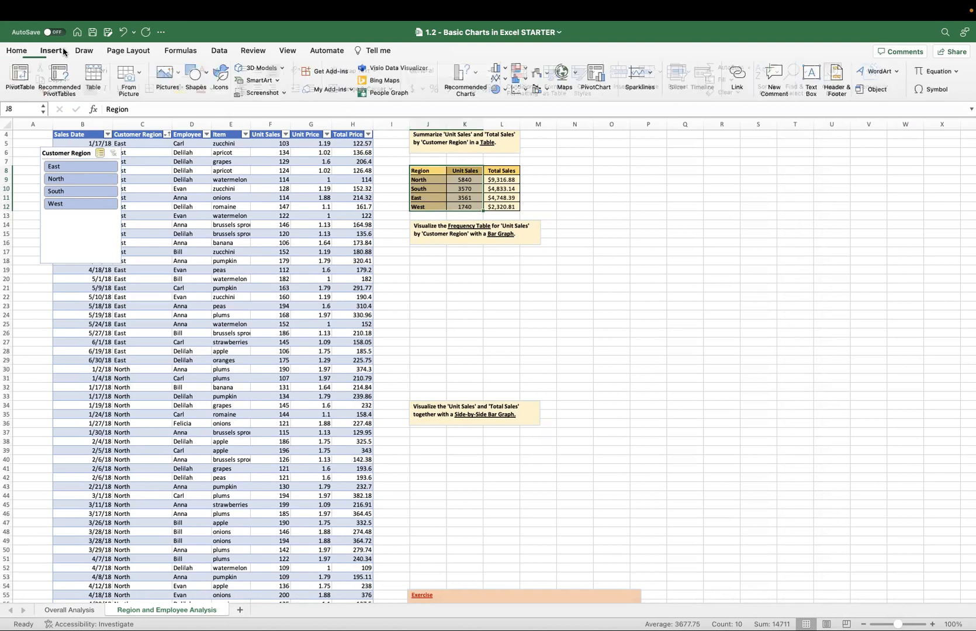
left_click(501, 70)
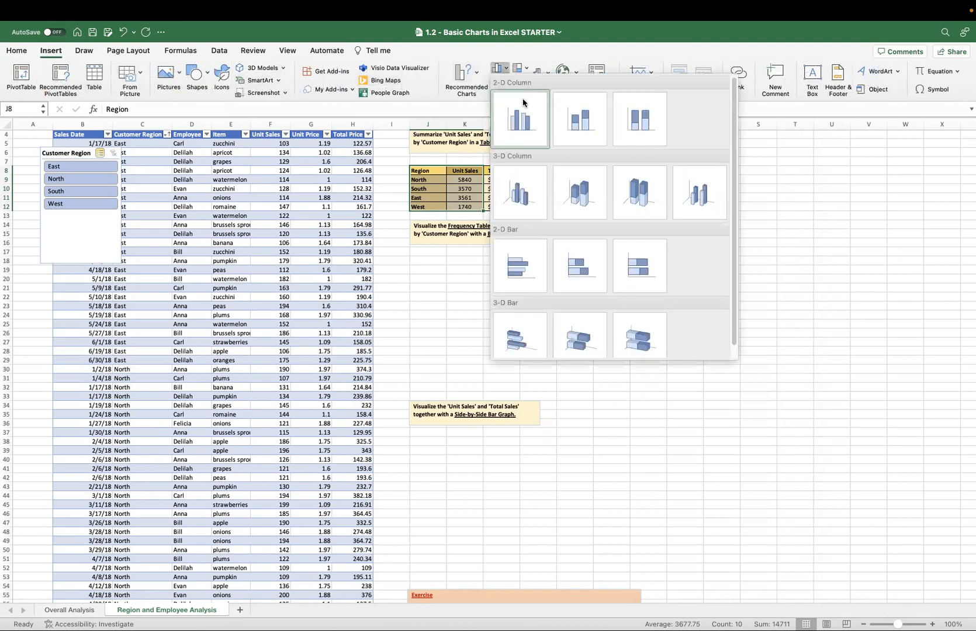
left_click(528, 113)
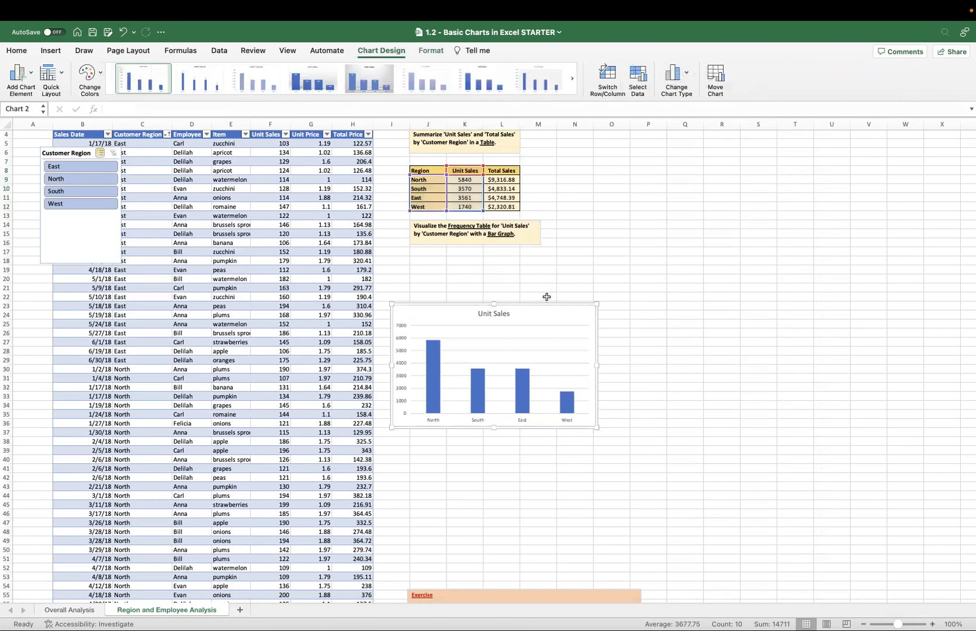
left_click_drag(542, 310, 570, 248)
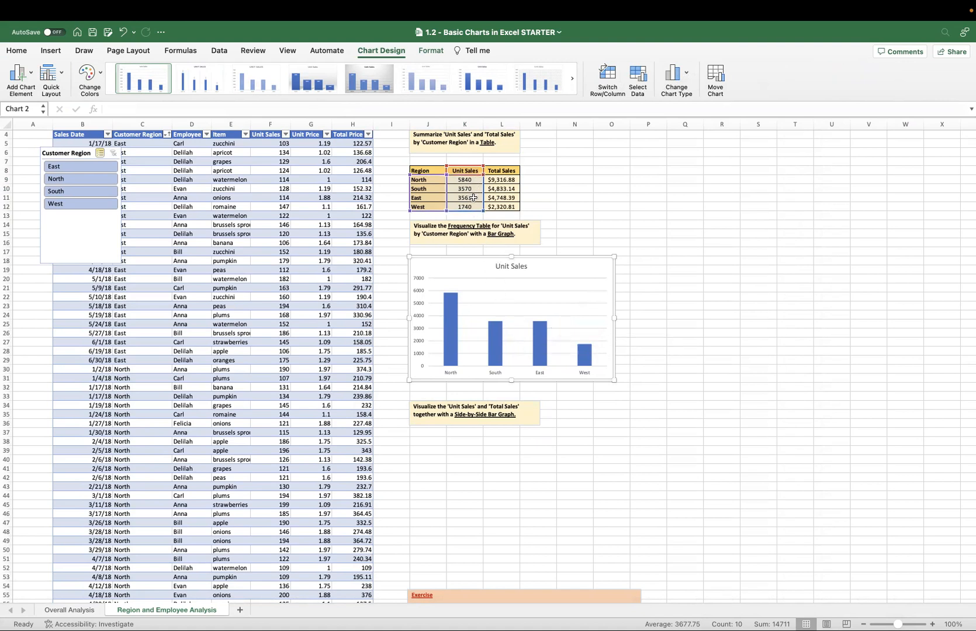
Insert a 2-D clustered column chart of Unit Sales and Total Sales from J8:L12 and place it below the Side-by-Side Bar Graph note.
scroll(562, 409, "down", 5)
left_click(502, 398)
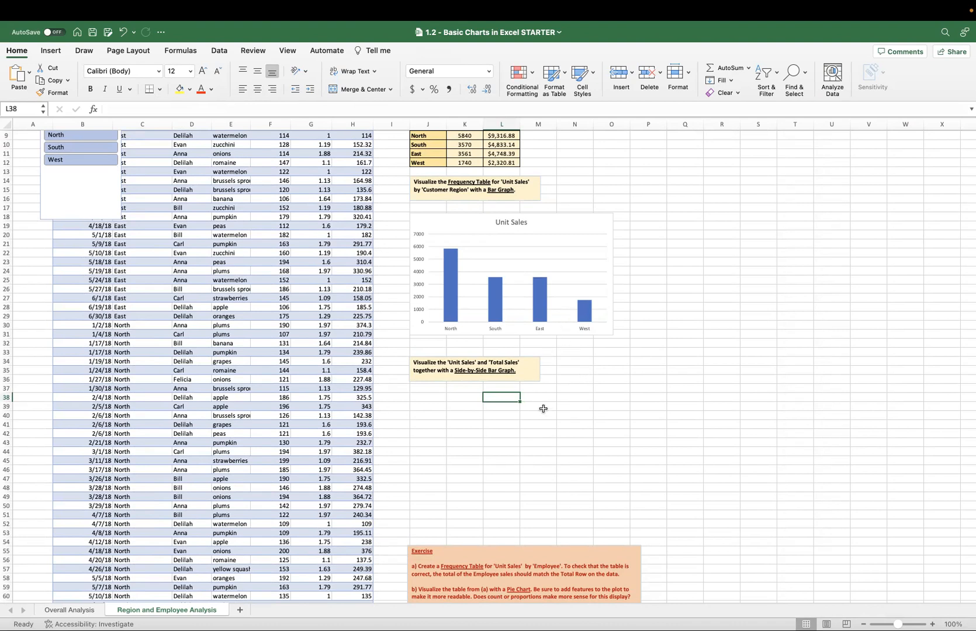
left_click(425, 398)
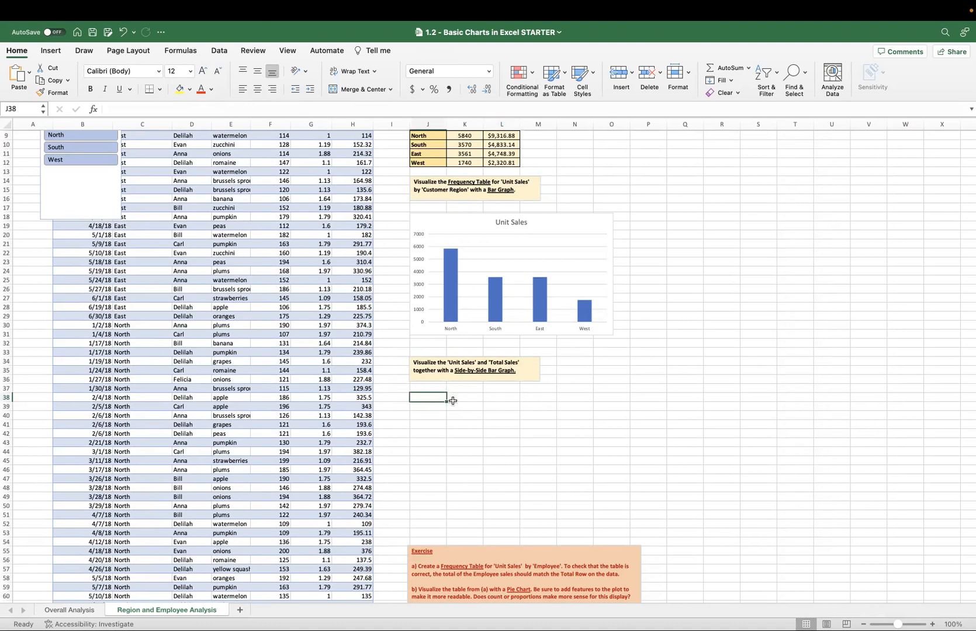
scroll(466, 268, "up", 3)
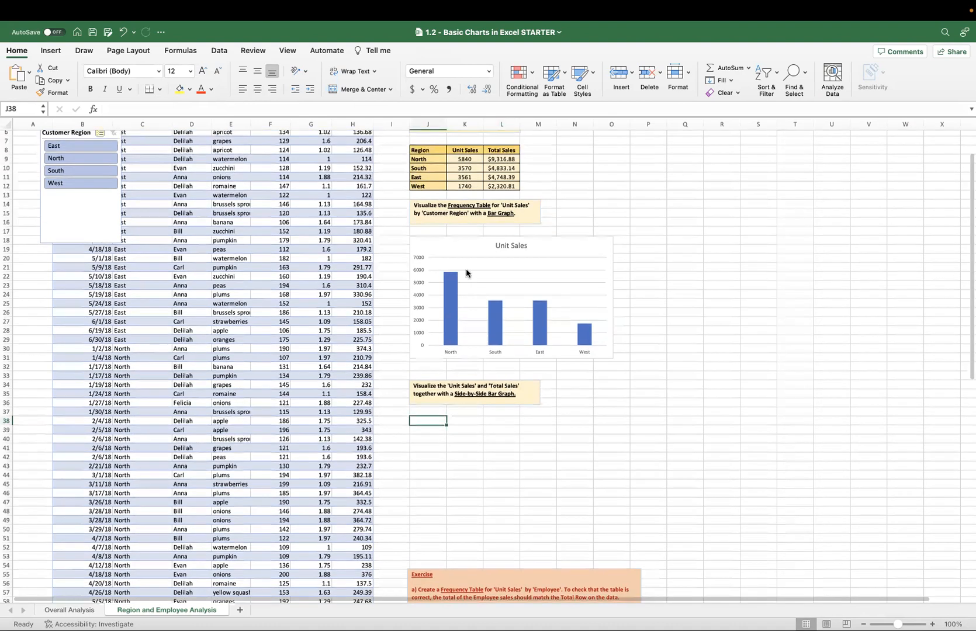
left_click_drag(437, 177, 497, 213)
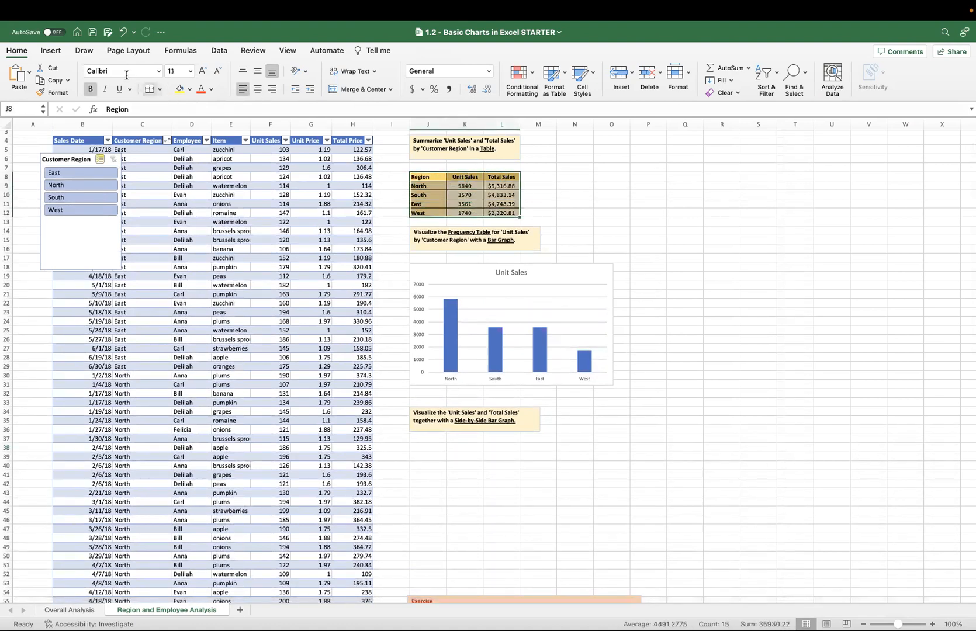
left_click(50, 50)
left_click(465, 72)
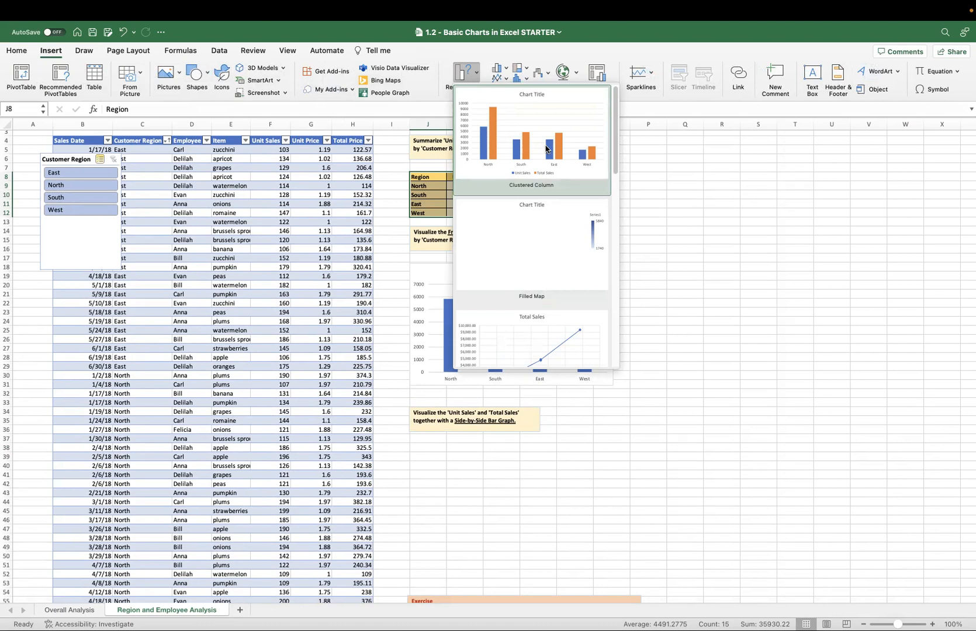
left_click(501, 69)
left_click(501, 69)
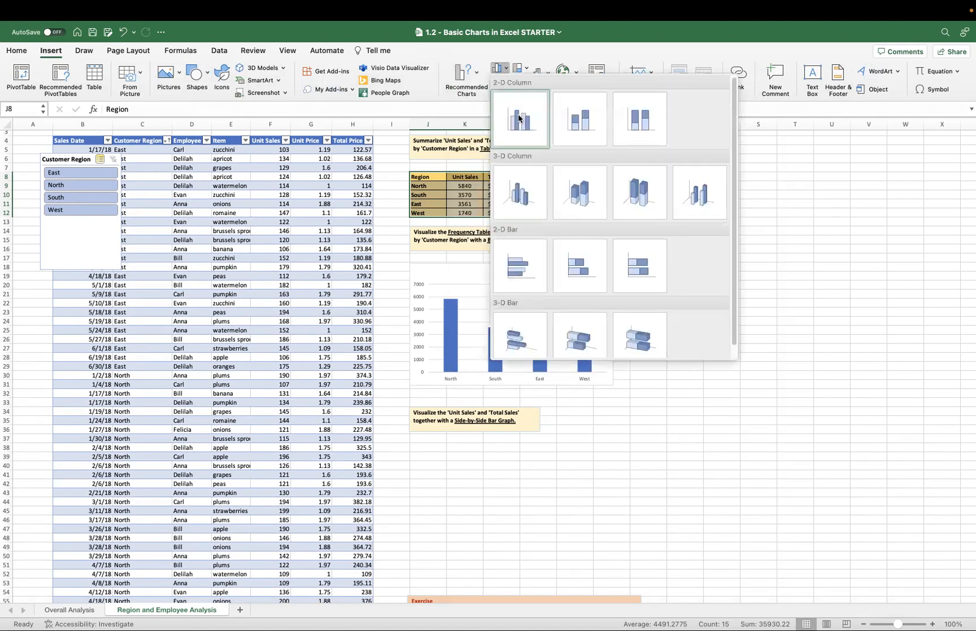
left_click(518, 118)
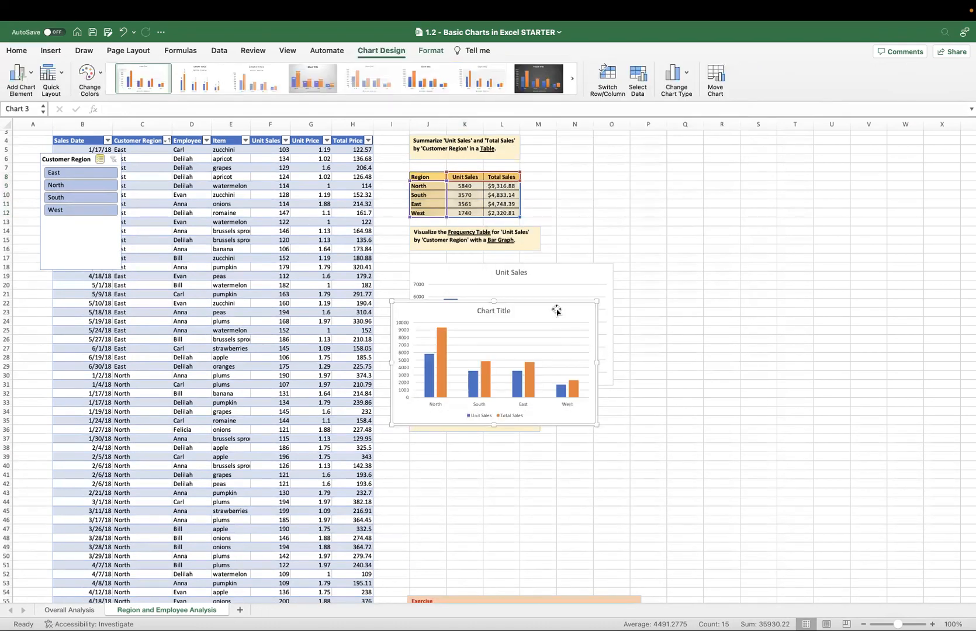
left_click_drag(553, 302, 573, 445)
scroll(573, 445, "down", 3)
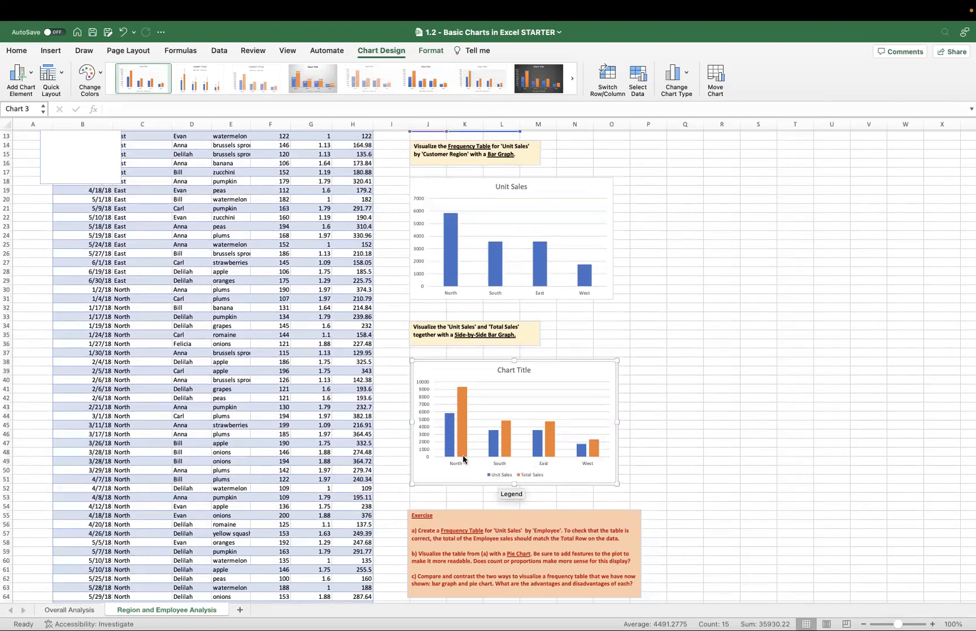
Change the title of the side-by-side bar graph to HARD TO READ.
mouse_move(446, 426)
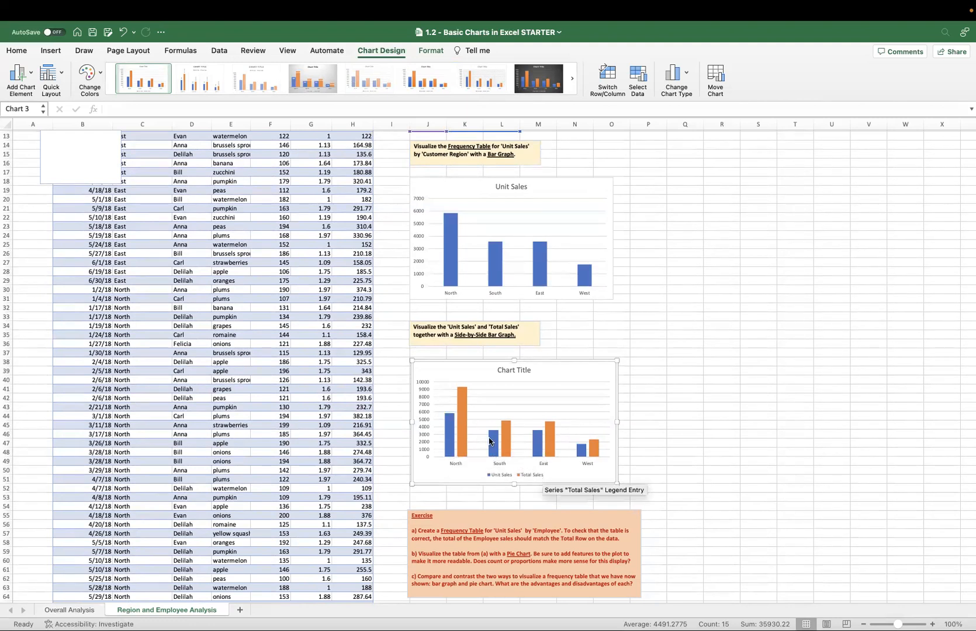
mouse_move(463, 403)
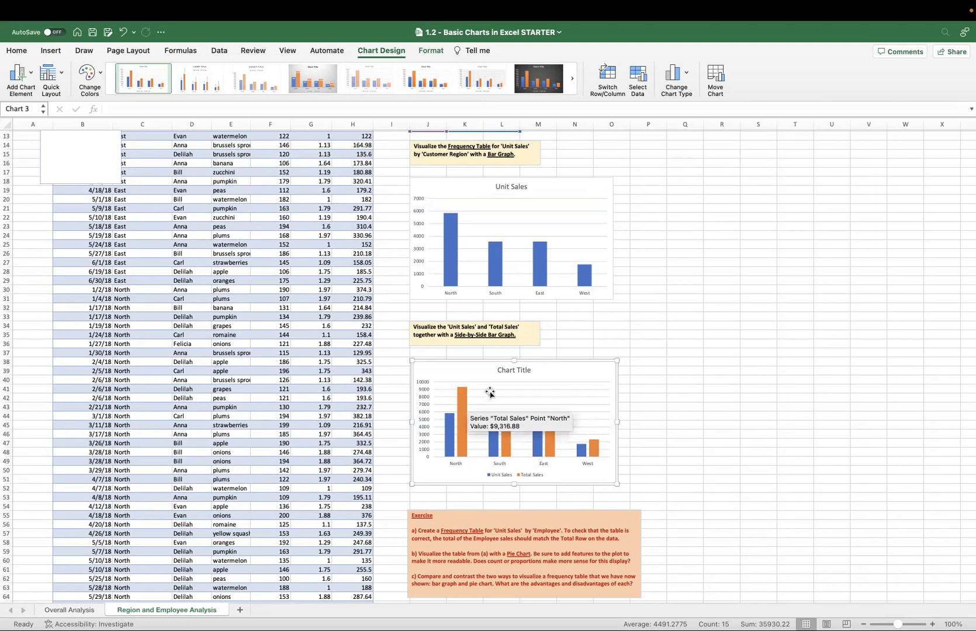
double_click(507, 370)
type("HARD TO")
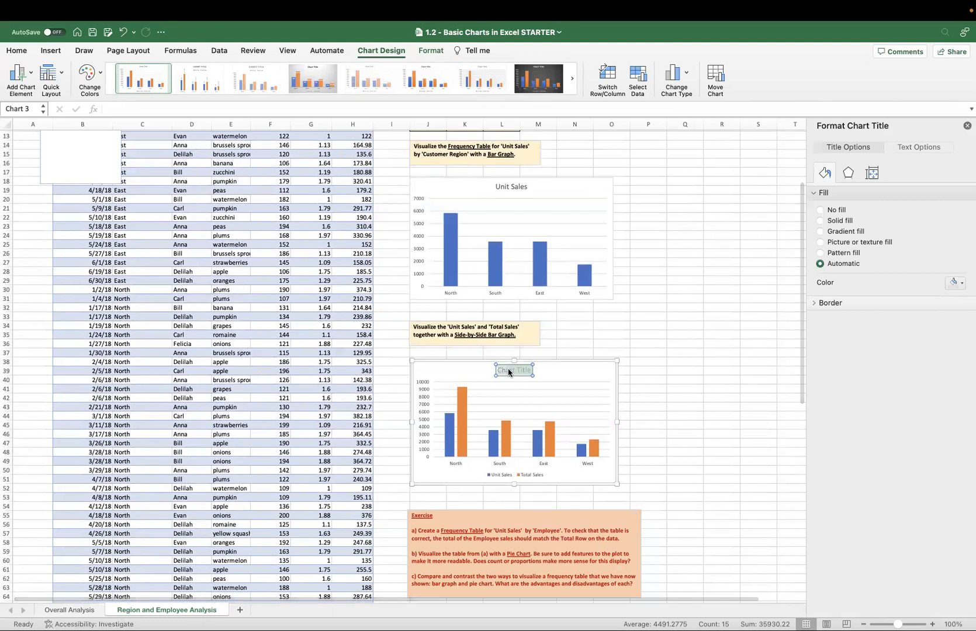
type(" READ")
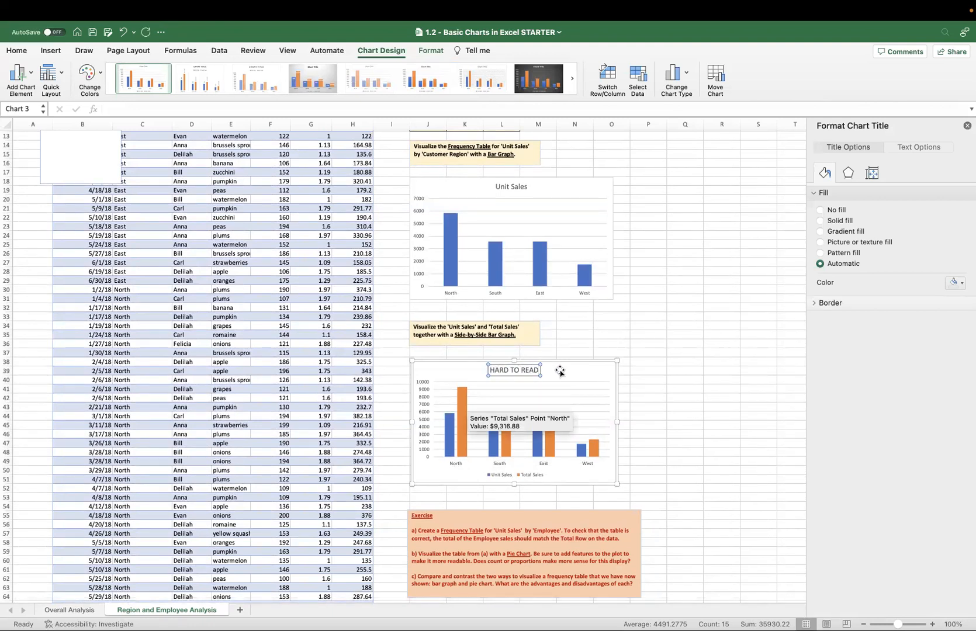
left_click(631, 374)
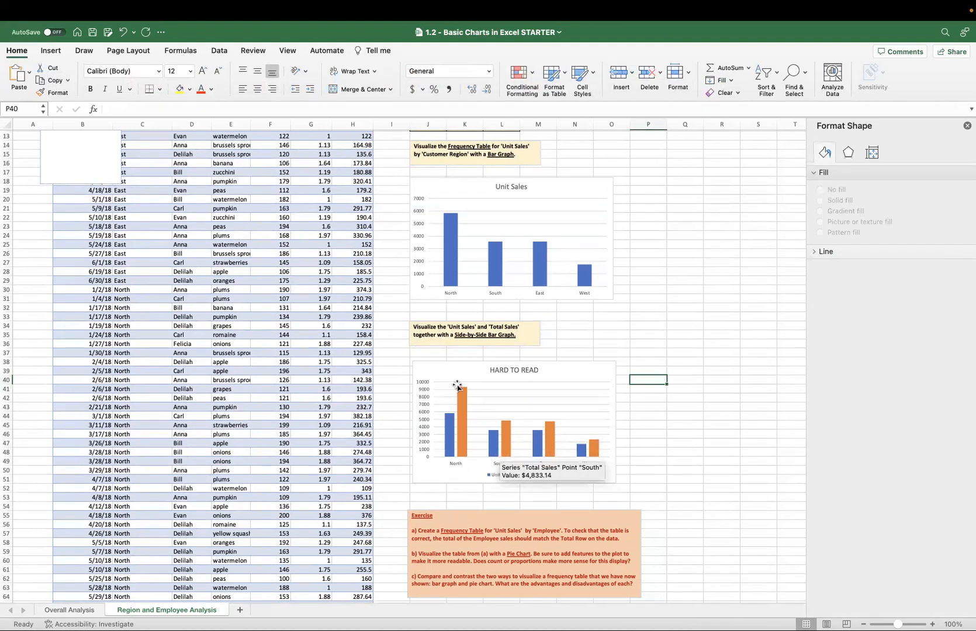
Switch the rows and columns of the HARD TO READ chart so regions become the series, and close the formatting pane.
mouse_move(459, 448)
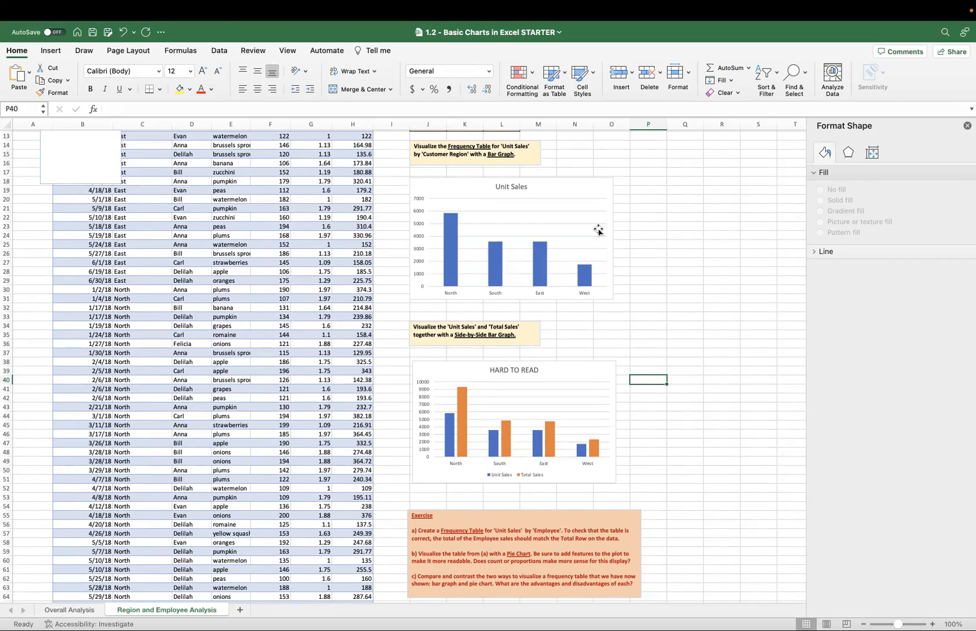
left_click(577, 361)
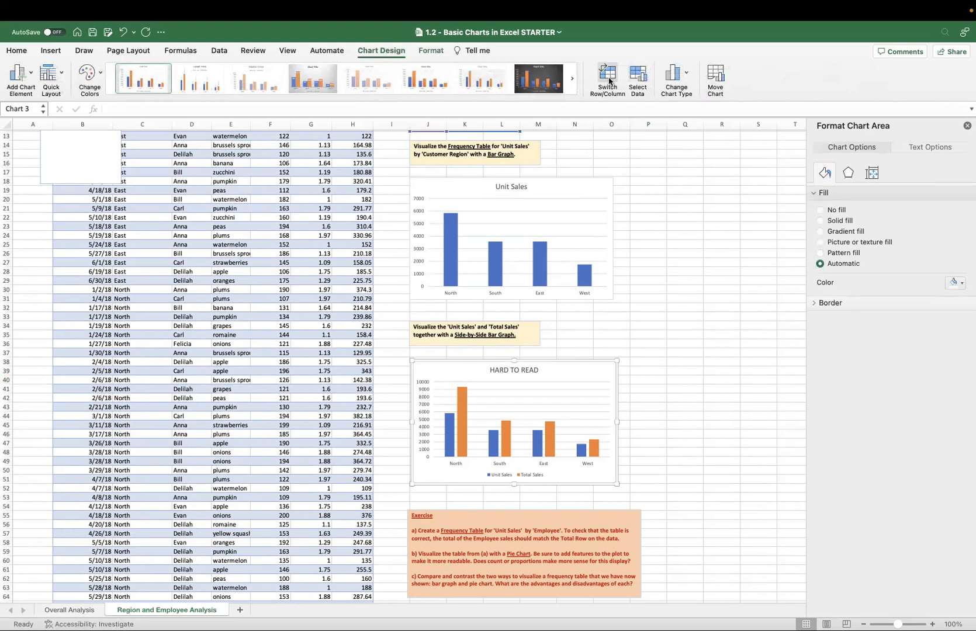
left_click(609, 79)
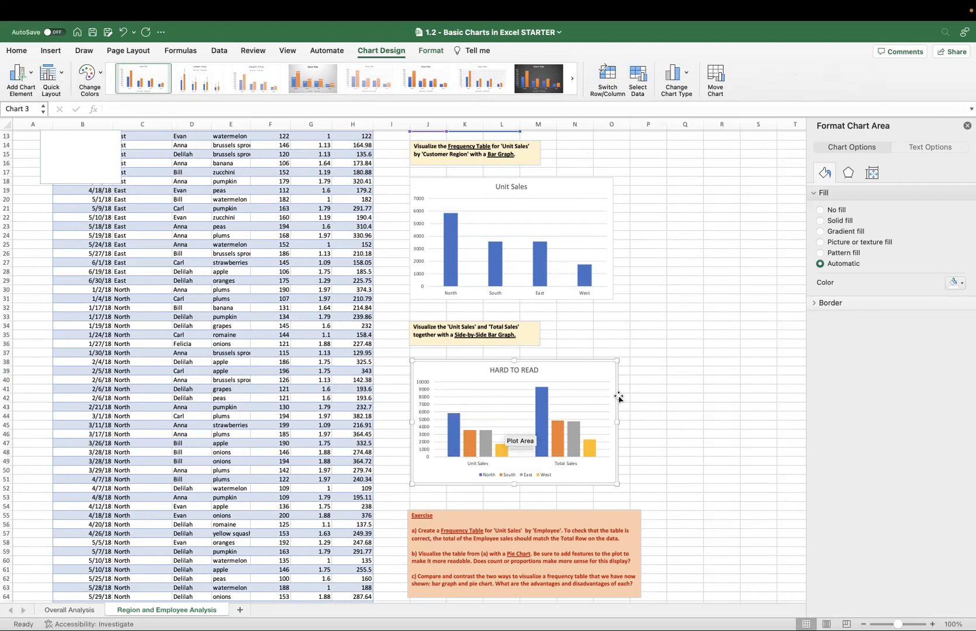
left_click(965, 126)
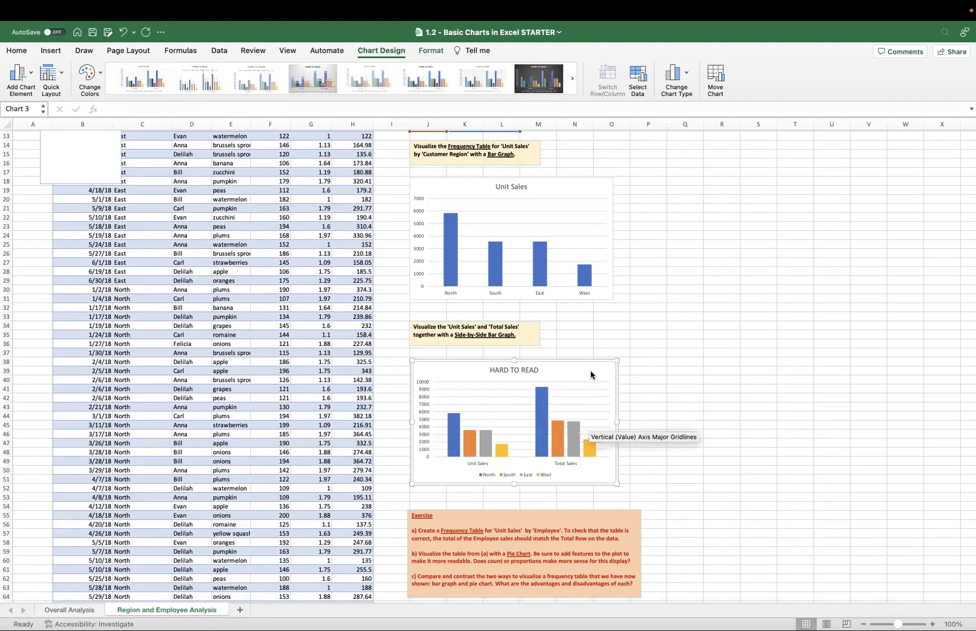
Duplicate the HARD TO READ chart and place the copy to the right of the original, starting around column Q.
left_click(729, 374)
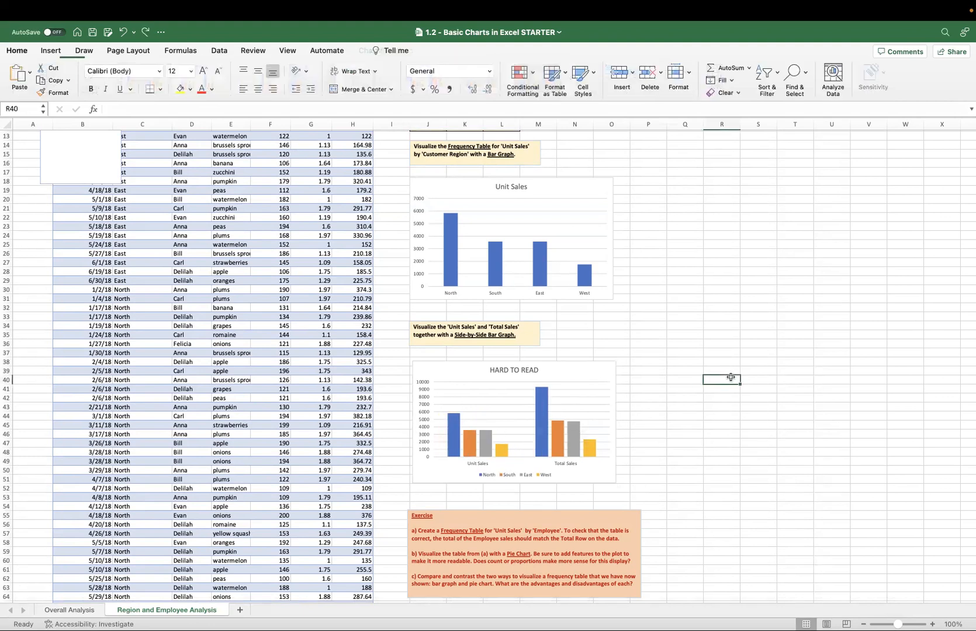
key("super+v")
left_click_drag(749, 374, 719, 354)
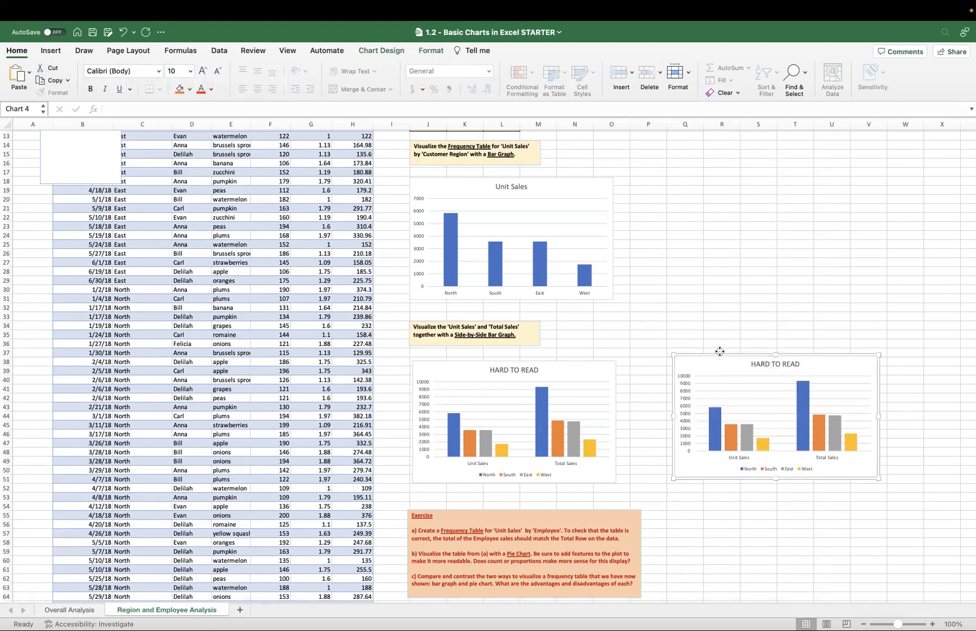
Change the title of the copied chart to Region Sales.
left_click(775, 366)
triple_click(771, 364)
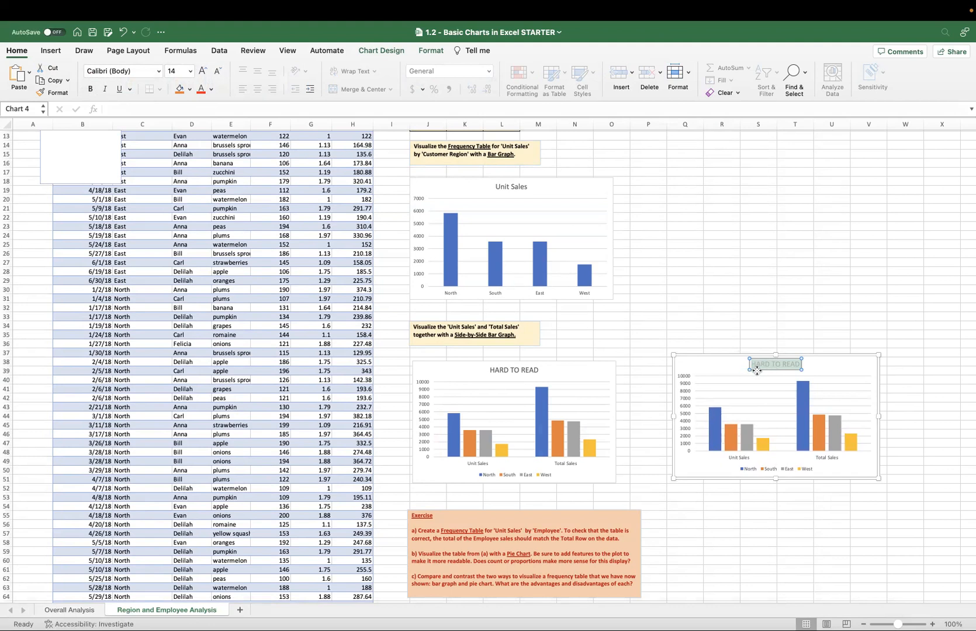
type("Region")
key("BackSpace")
key("BackSpace")
key("BackSpace")
key("BackSpace")
key("BackSpace")
type("egion Sales")
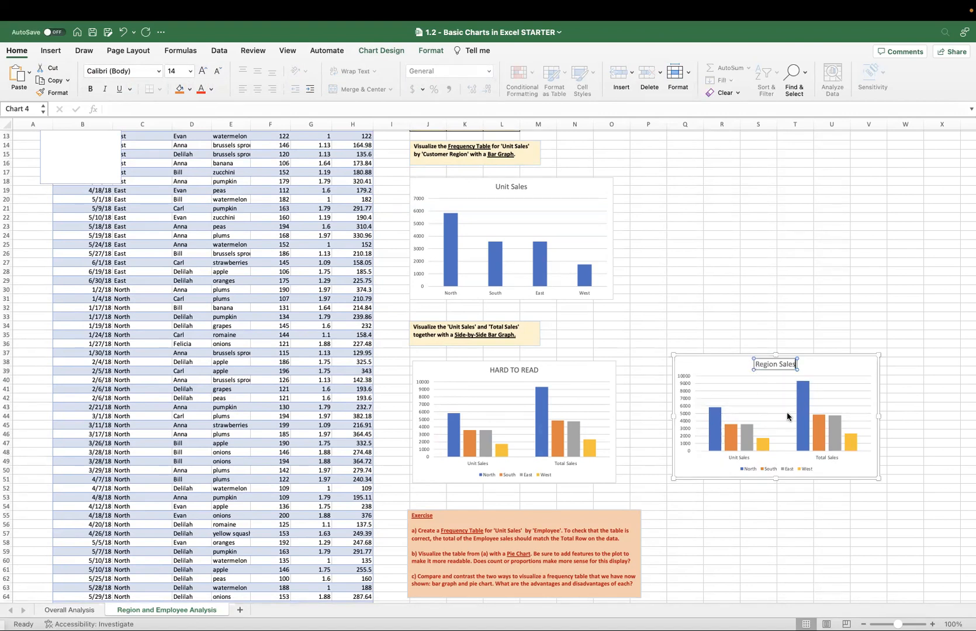
Delete the gridlines and the vertical value axis from the Region Sales chart, and move the chart slightly closer to the original.
left_click(702, 383)
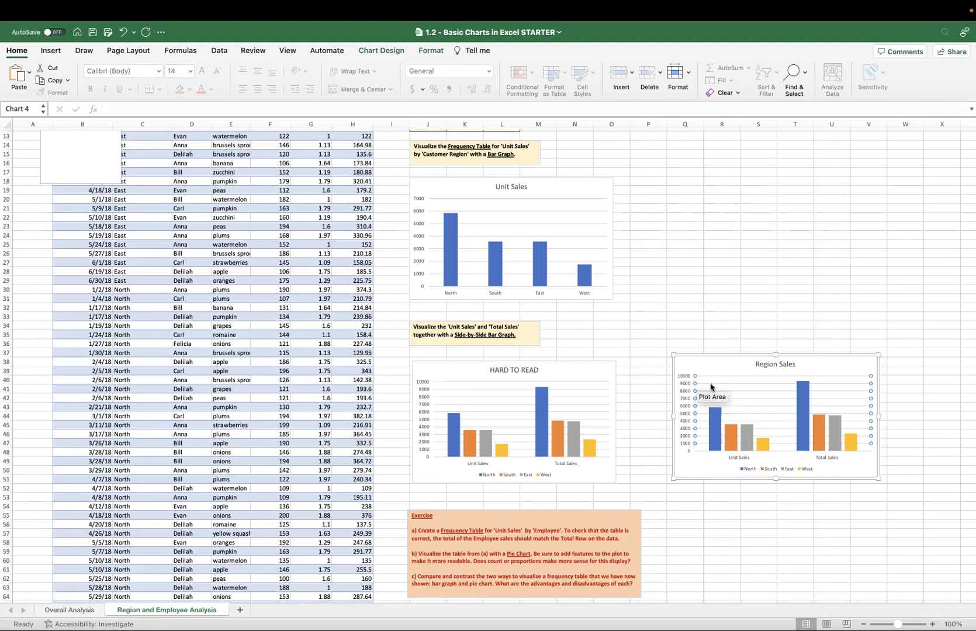
right_click(714, 385)
left_click(721, 390)
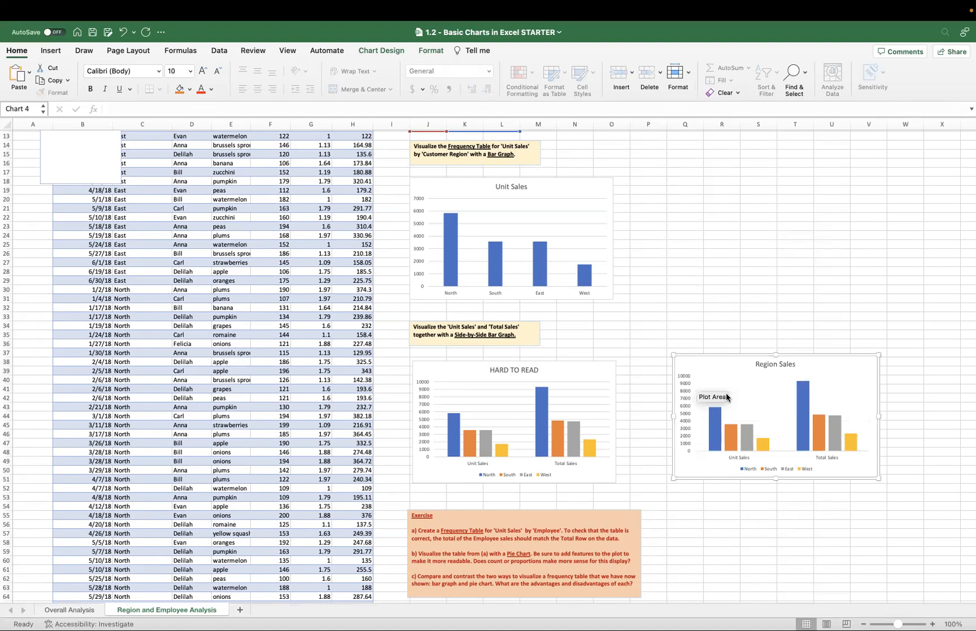
left_click(684, 394)
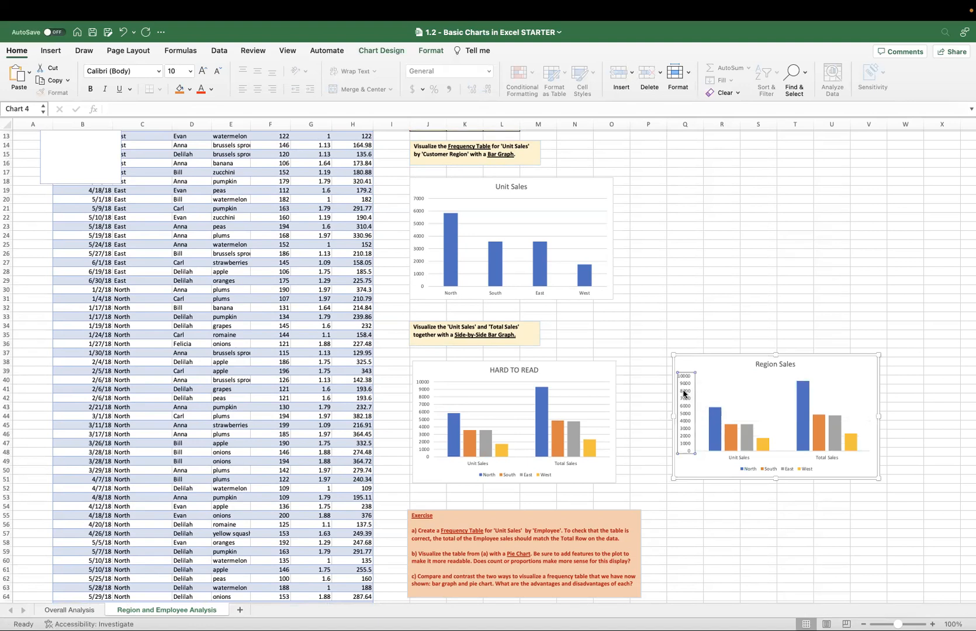
right_click(684, 393)
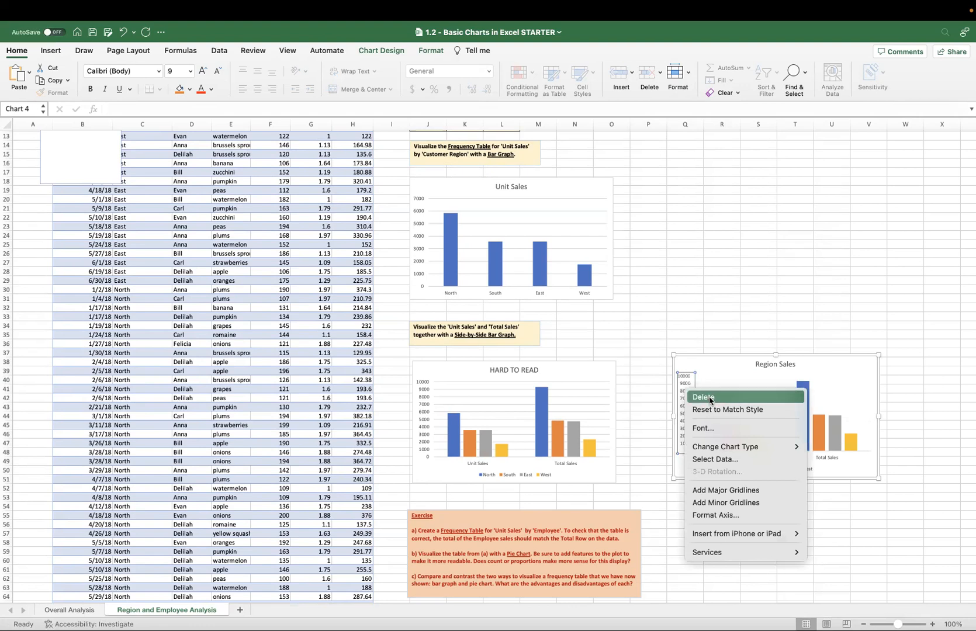
left_click(710, 400)
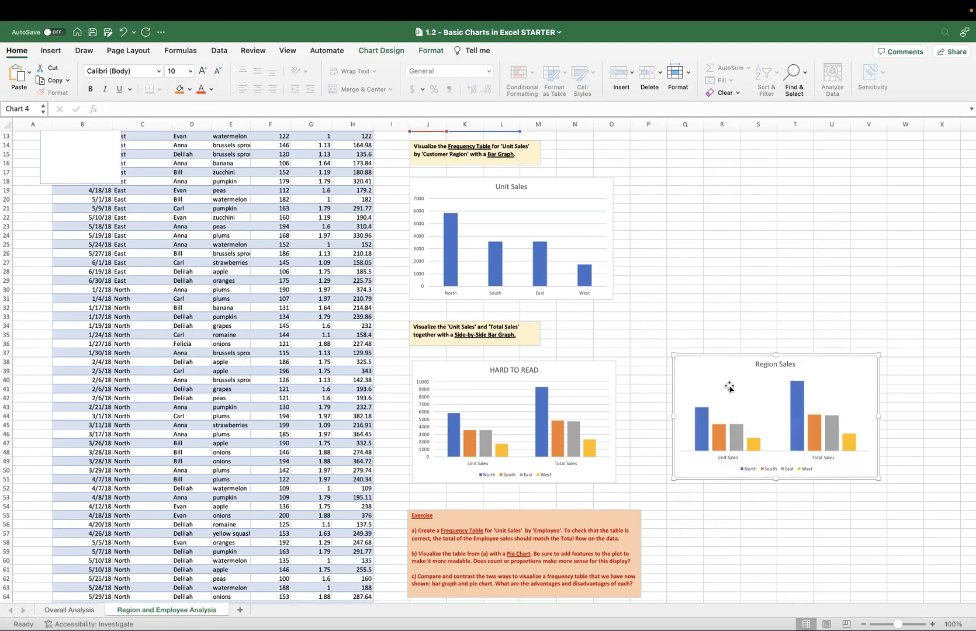
left_click_drag(728, 352, 702, 355)
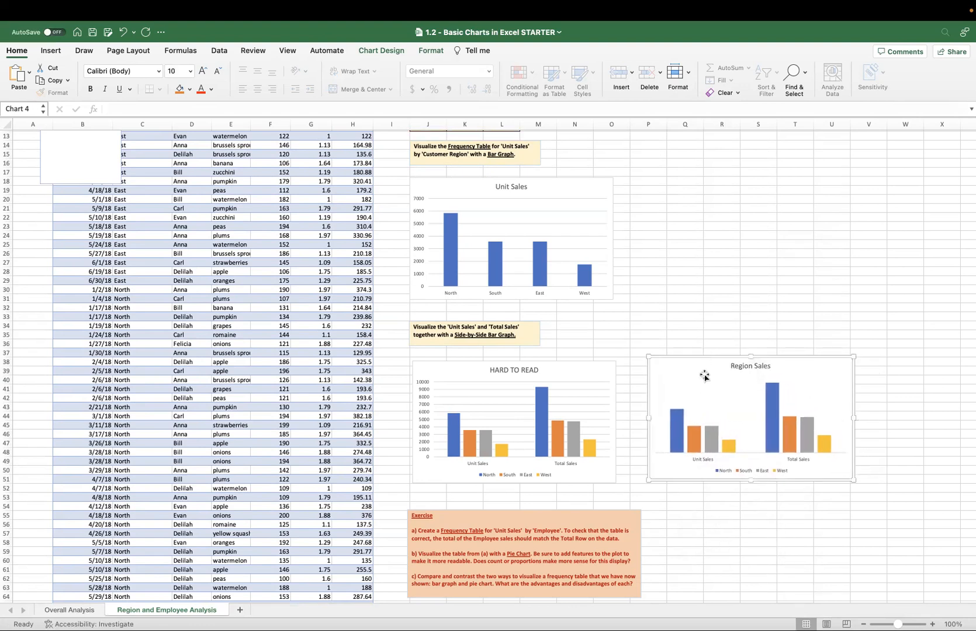
Add data labels to the North series in the Region Sales chart.
left_click(678, 418)
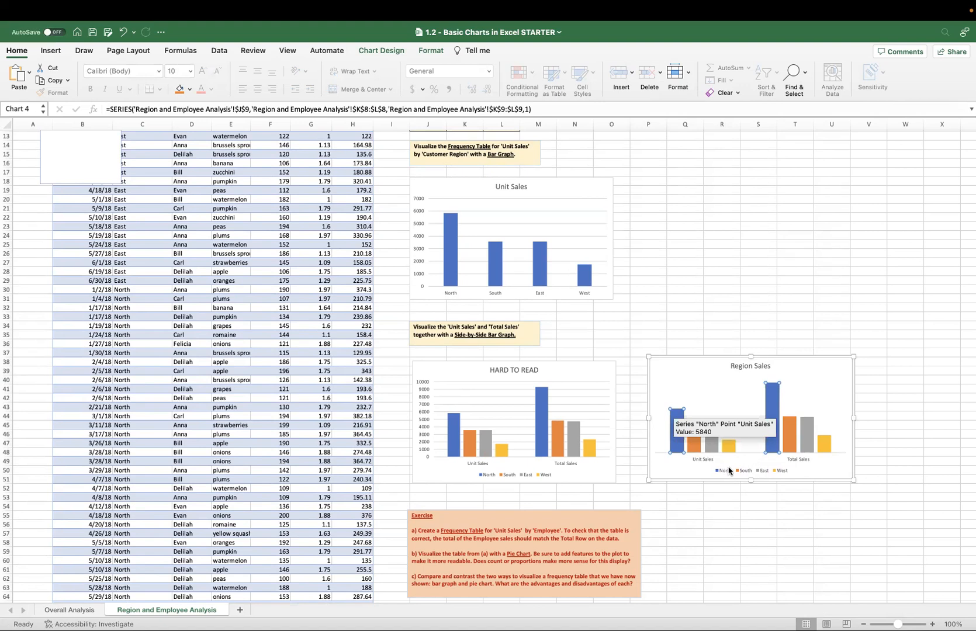
left_click(695, 444)
mouse_move(686, 446)
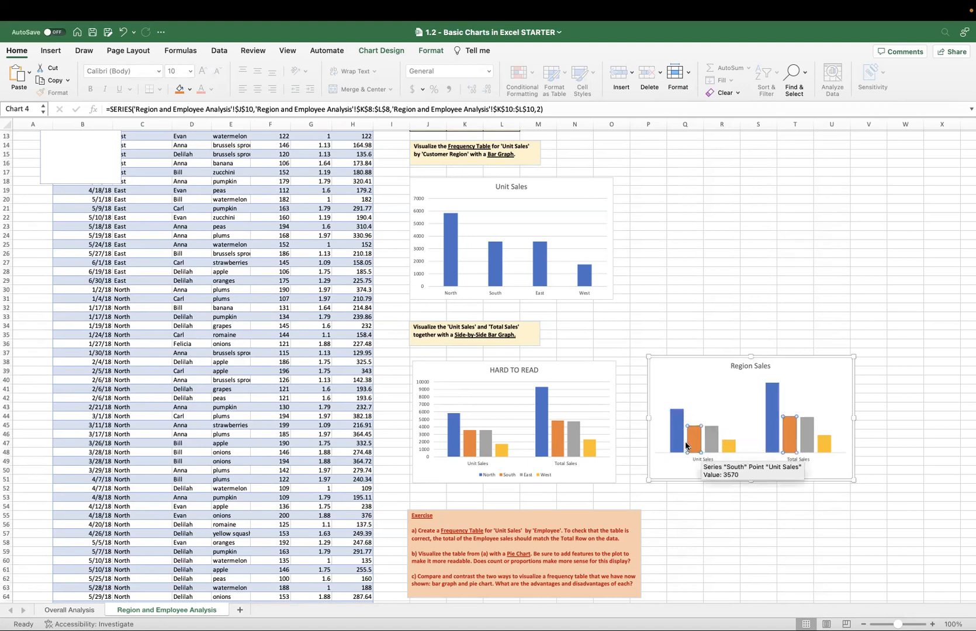
left_click(710, 470)
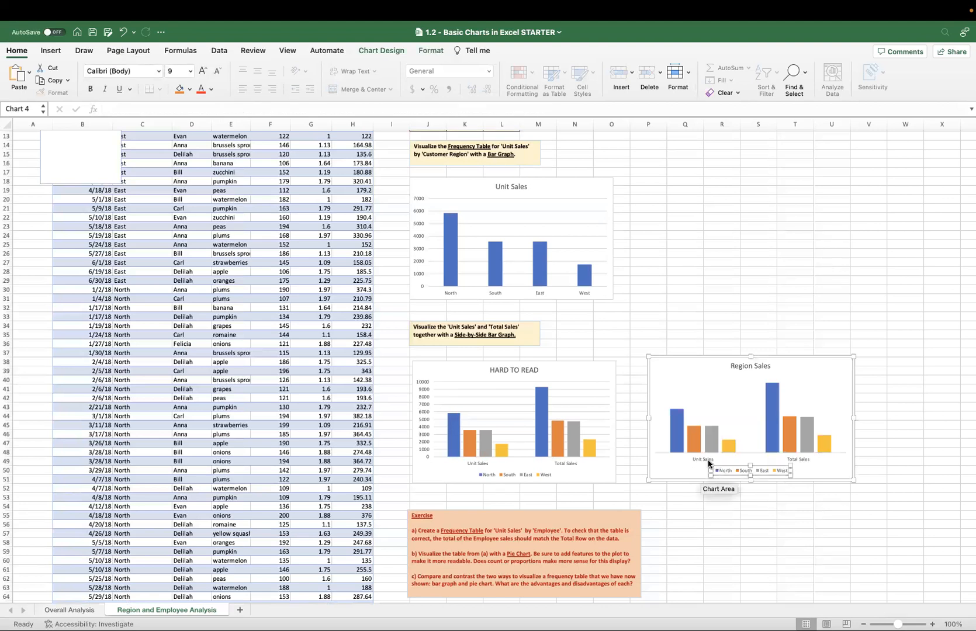
left_click(683, 442)
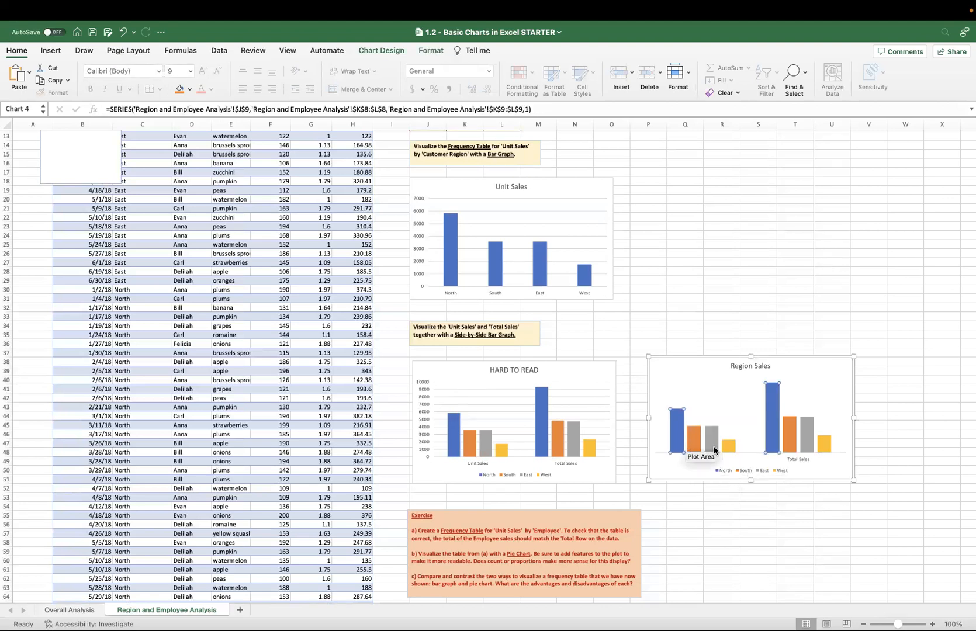
mouse_move(715, 440)
right_click(681, 422)
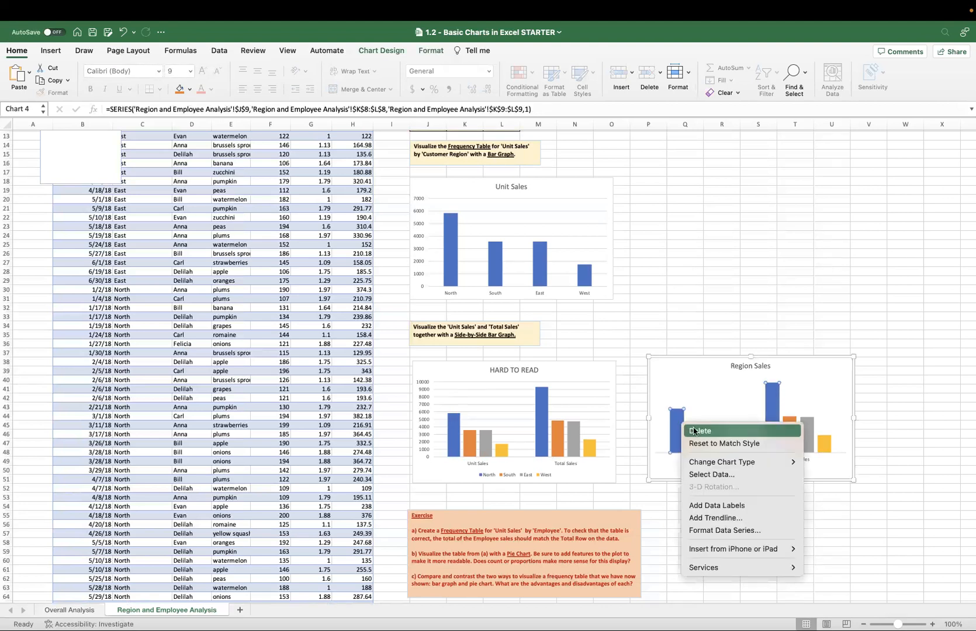
left_click(740, 506)
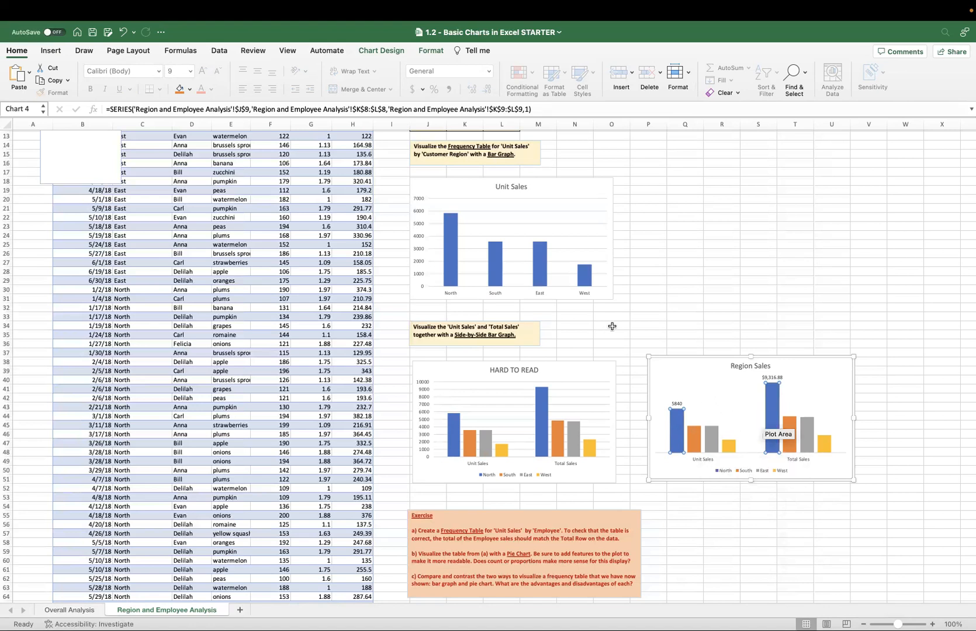
Add Outside End data labels to all series in the Region Sales chart, widen the chart, and shift it slightly toward the HARD TO READ chart.
left_click(707, 365)
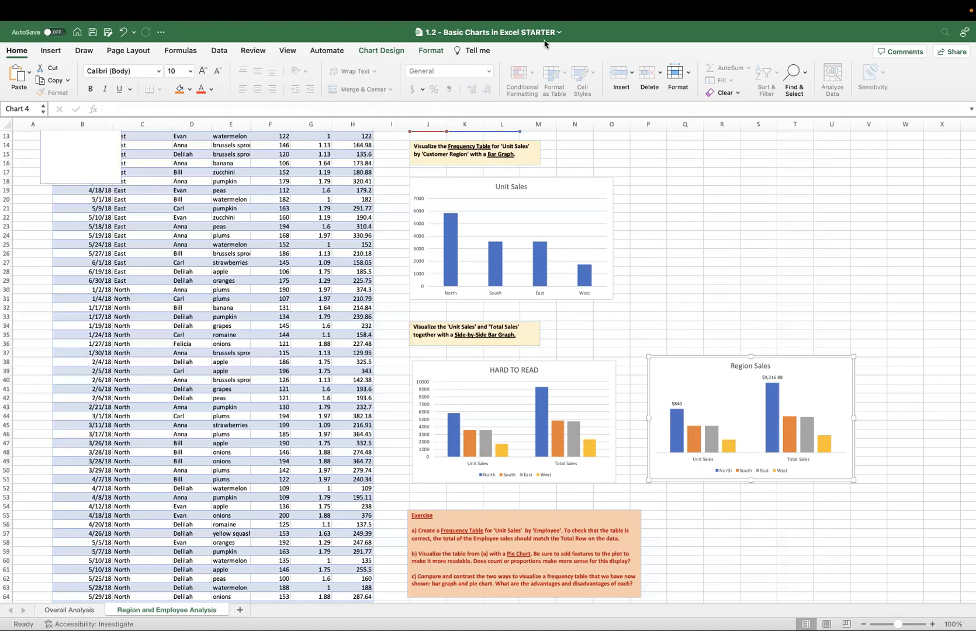
left_click(389, 49)
left_click(19, 73)
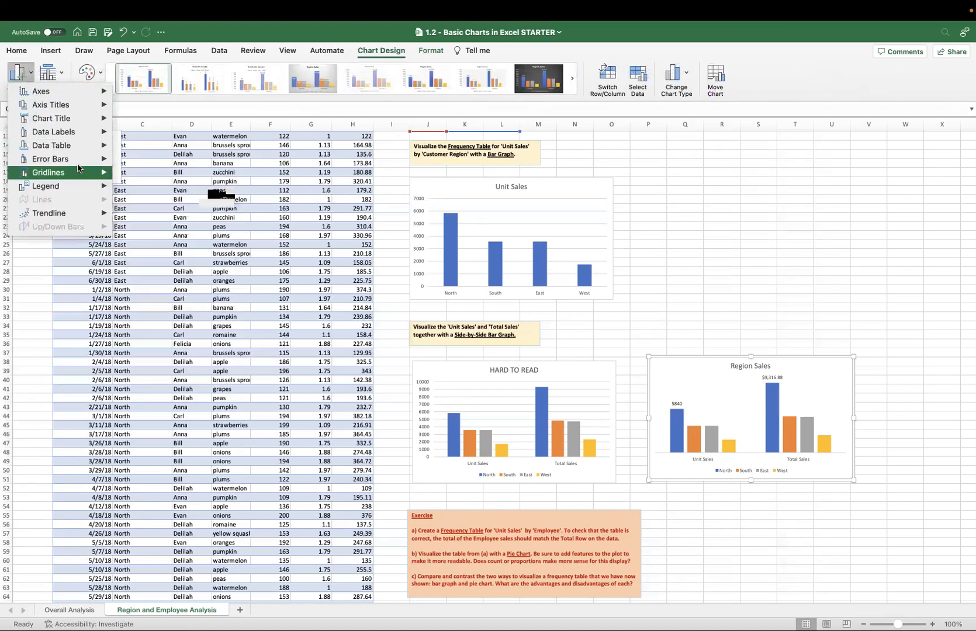
mouse_move(76, 144)
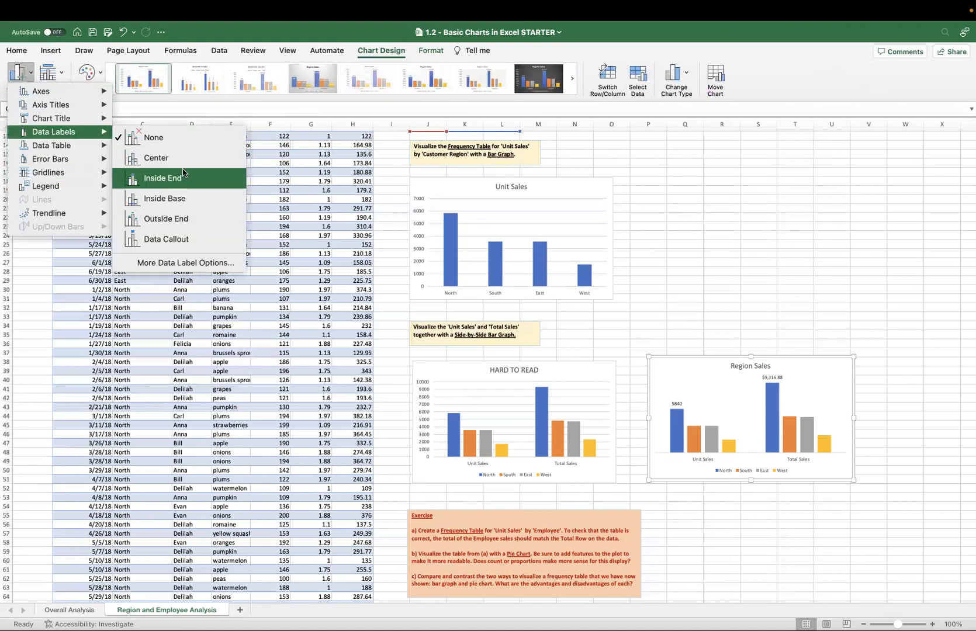
left_click(182, 224)
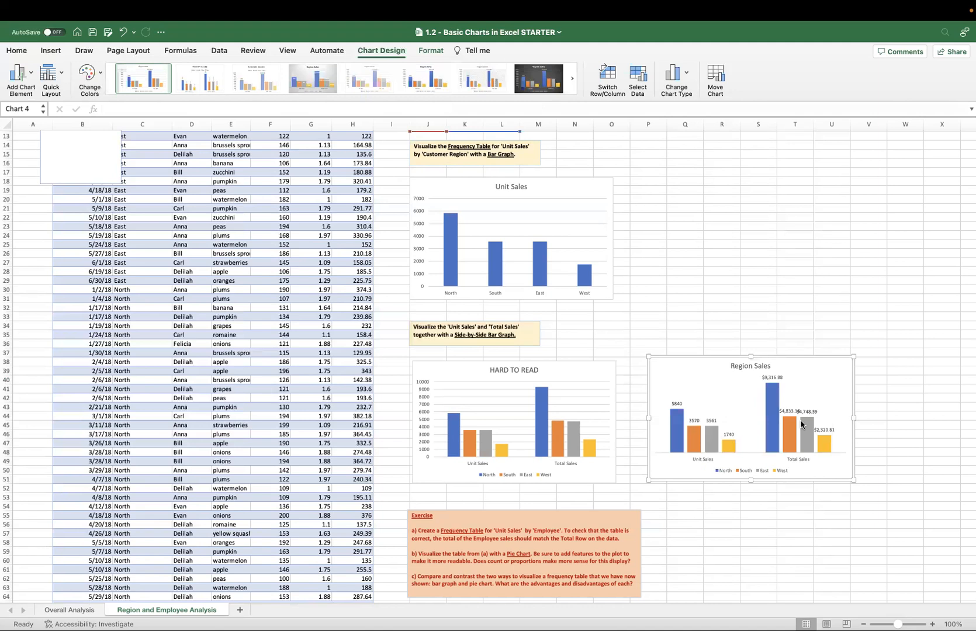
left_click_drag(854, 418, 911, 418)
left_click_drag(857, 358, 846, 361)
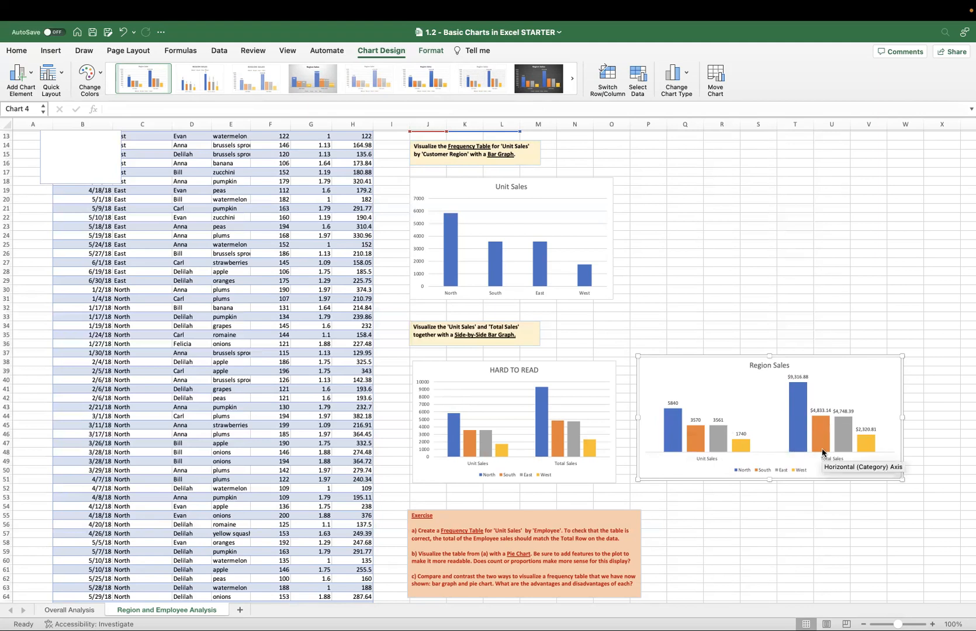
Try changing the North series in the Region Sales chart to a line with markers, and undo the change.
mouse_move(816, 428)
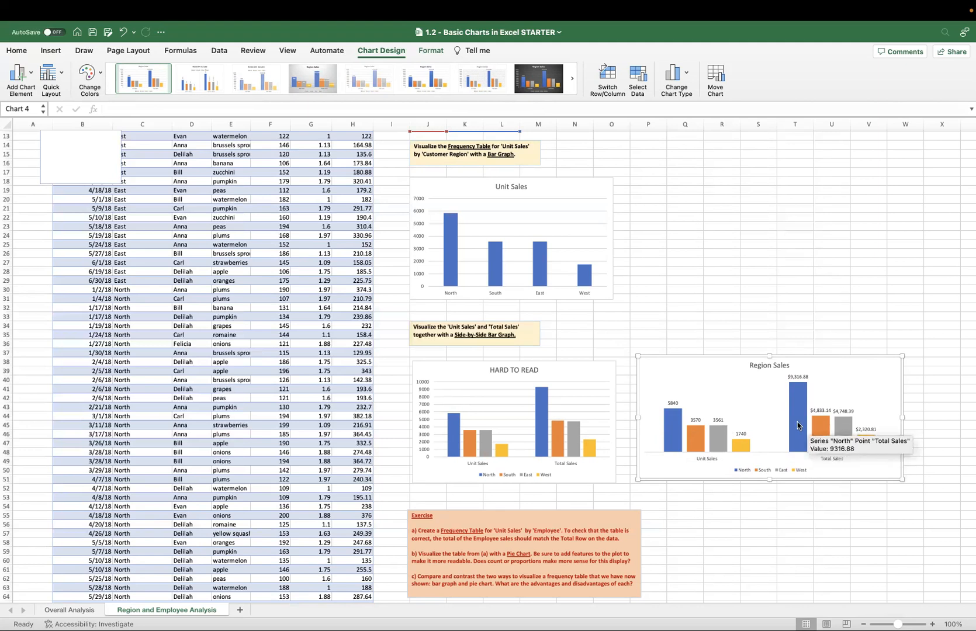
right_click(825, 462)
left_click(796, 420)
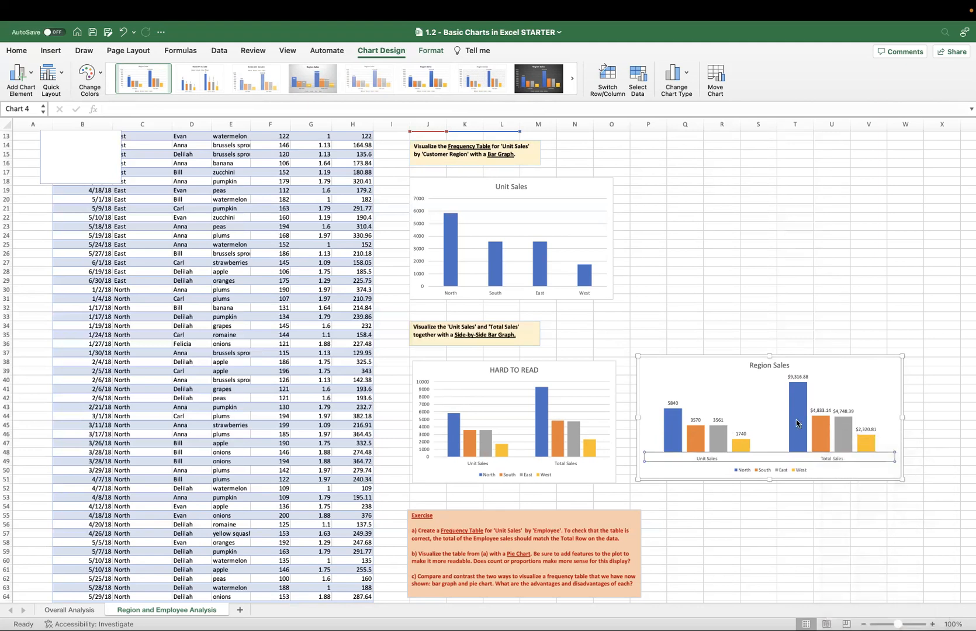
right_click(796, 421)
mouse_move(859, 458)
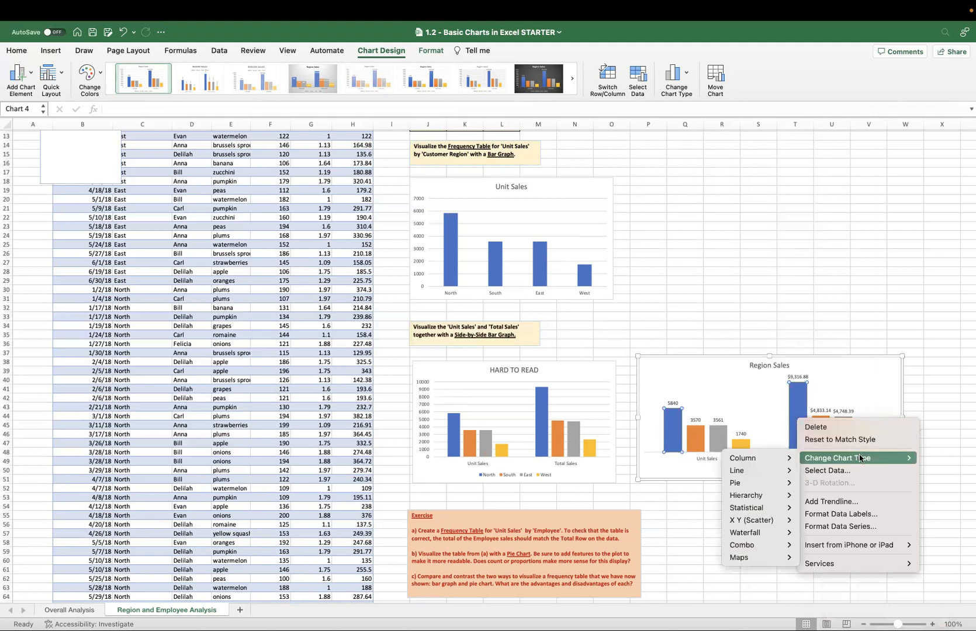
mouse_move(770, 469)
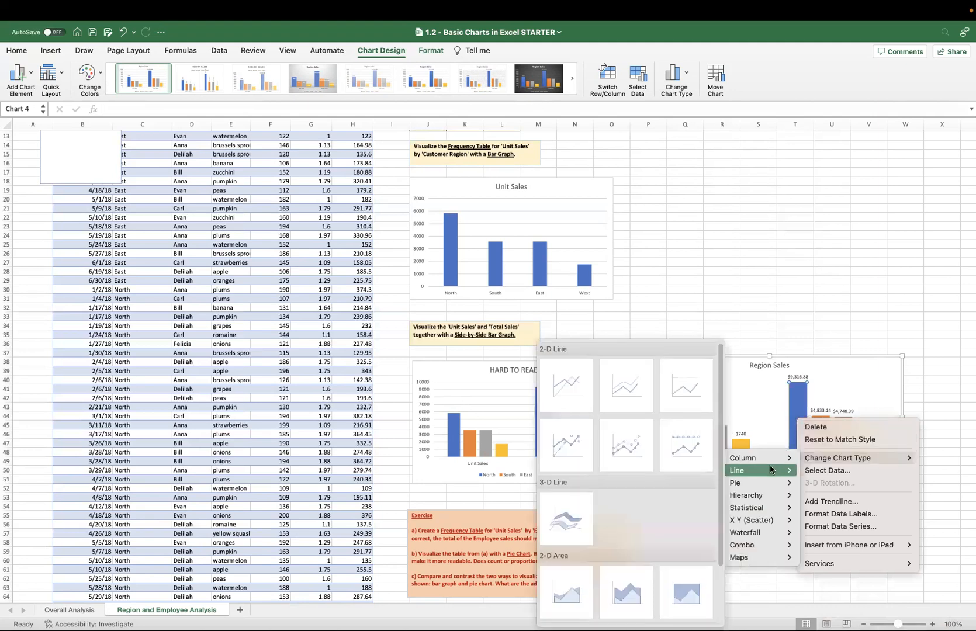
left_click(568, 444)
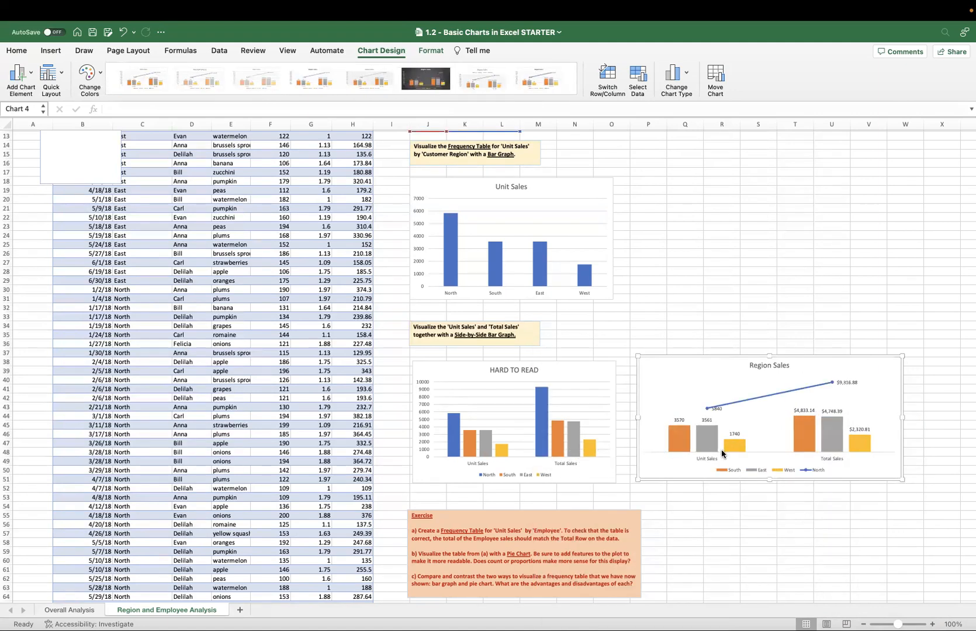
key("super+z")
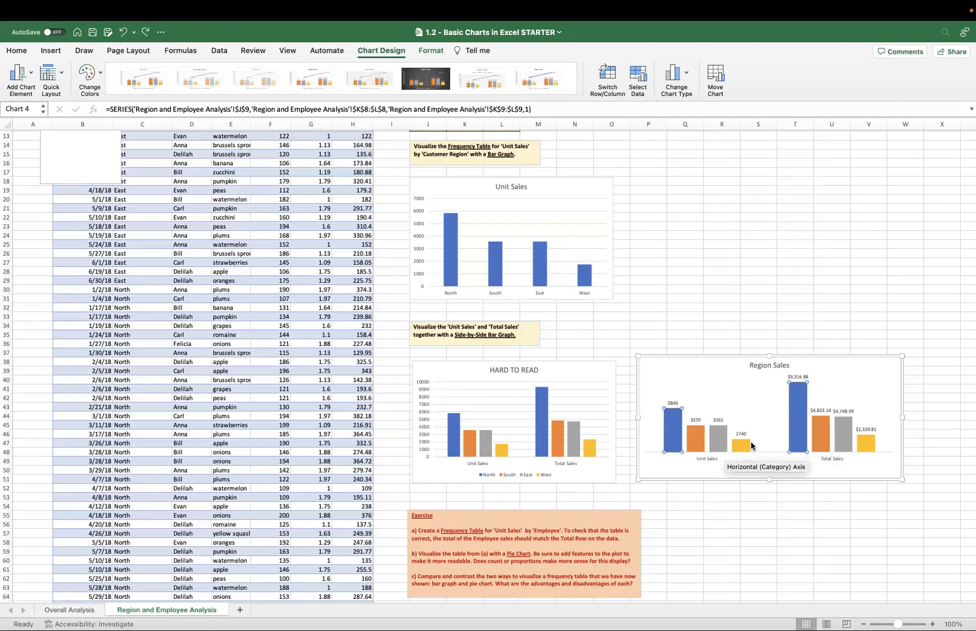
left_click(826, 443)
left_click(837, 442)
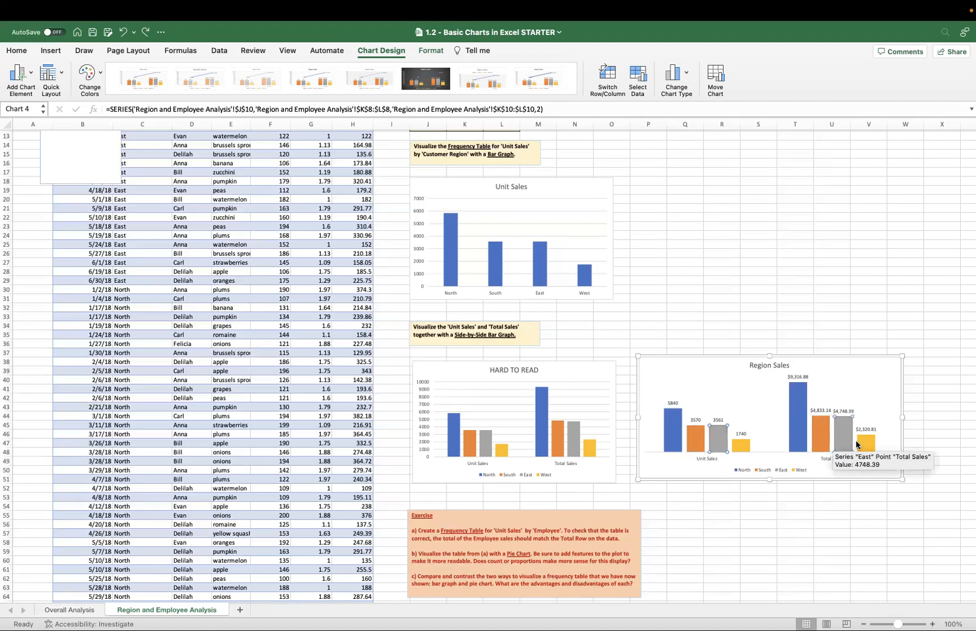
left_click(830, 460)
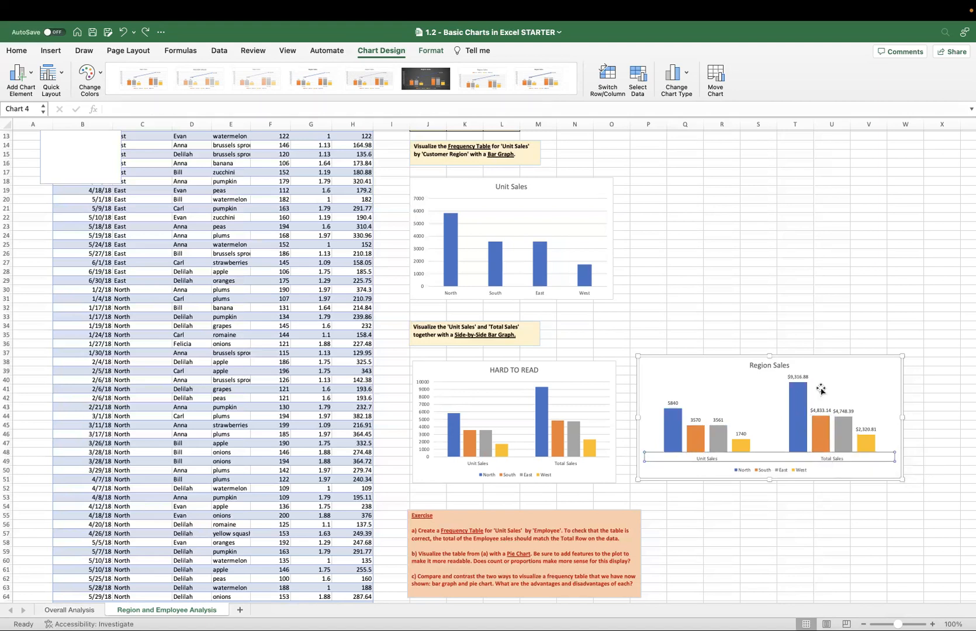
Switch rows and columns in the Region Sales chart so the regions form the categories and Unit Sales and Total Sales the series.
left_click(806, 403)
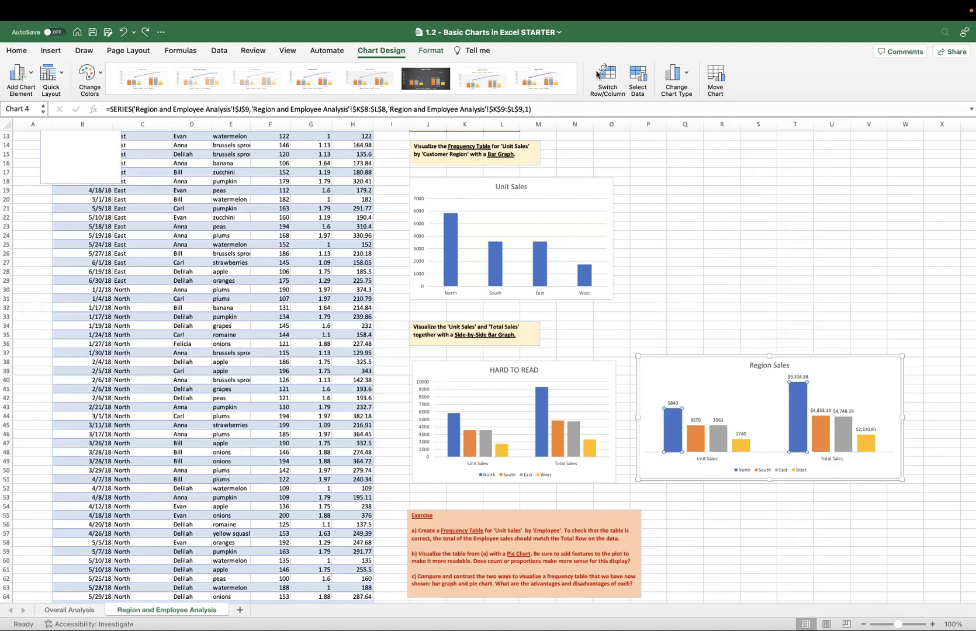
left_click(656, 250)
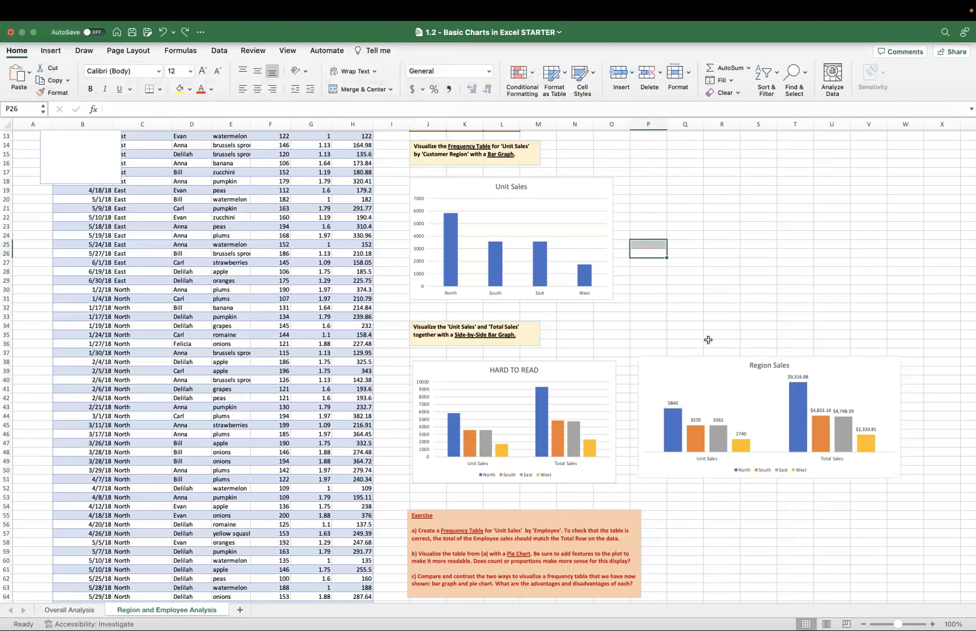
left_click(696, 374)
left_click(608, 78)
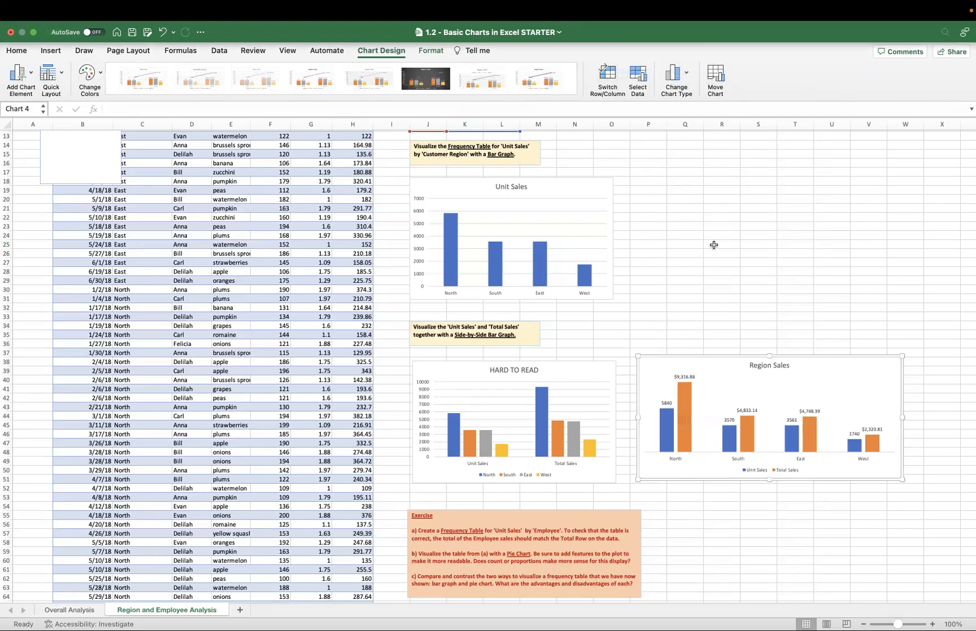
Change the Total Sales series in the Region Sales chart to a 2-D line with markers.
left_click(682, 402)
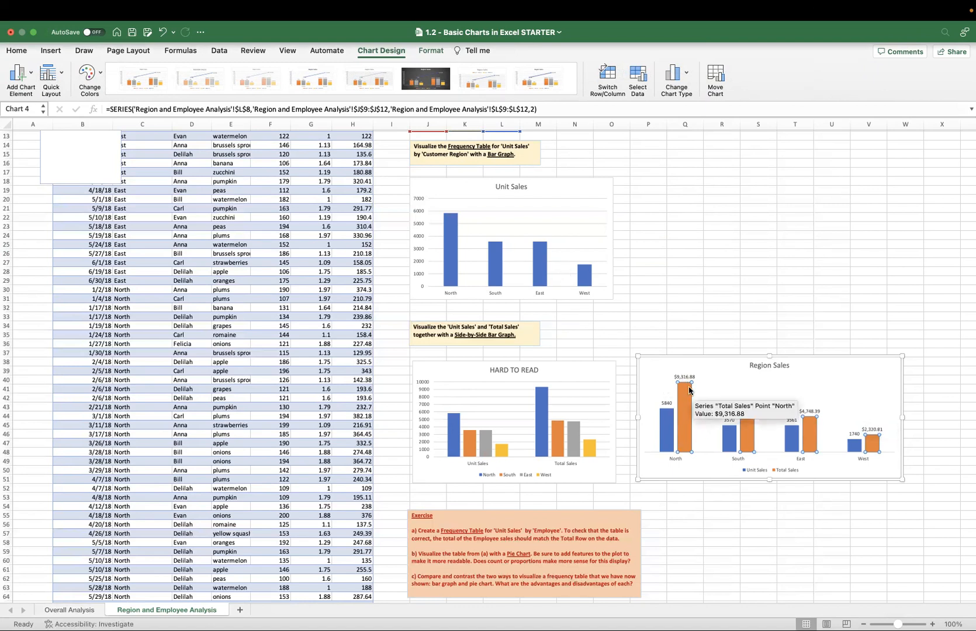
right_click(687, 391)
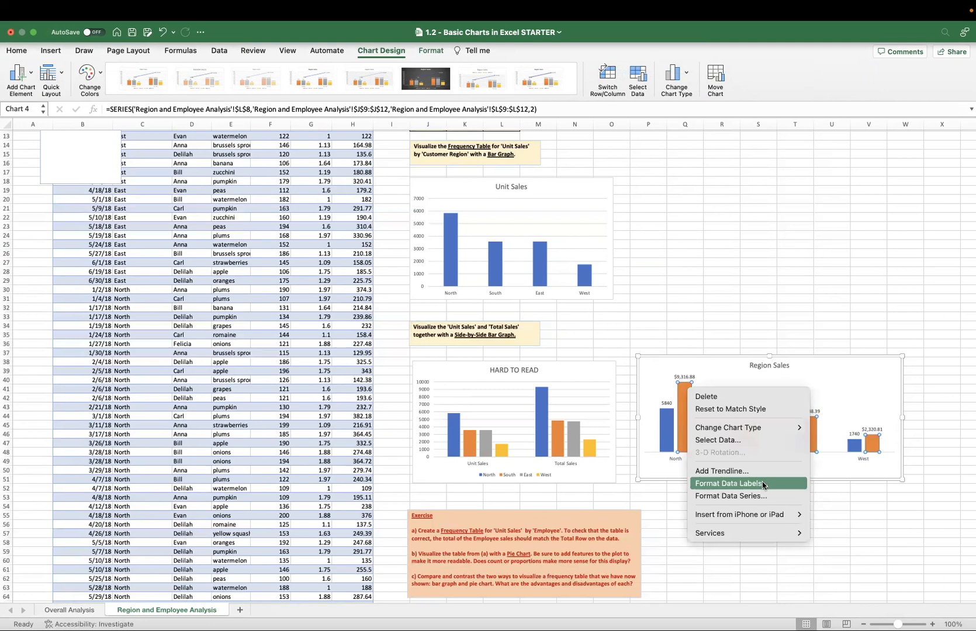
mouse_move(756, 427)
mouse_move(830, 440)
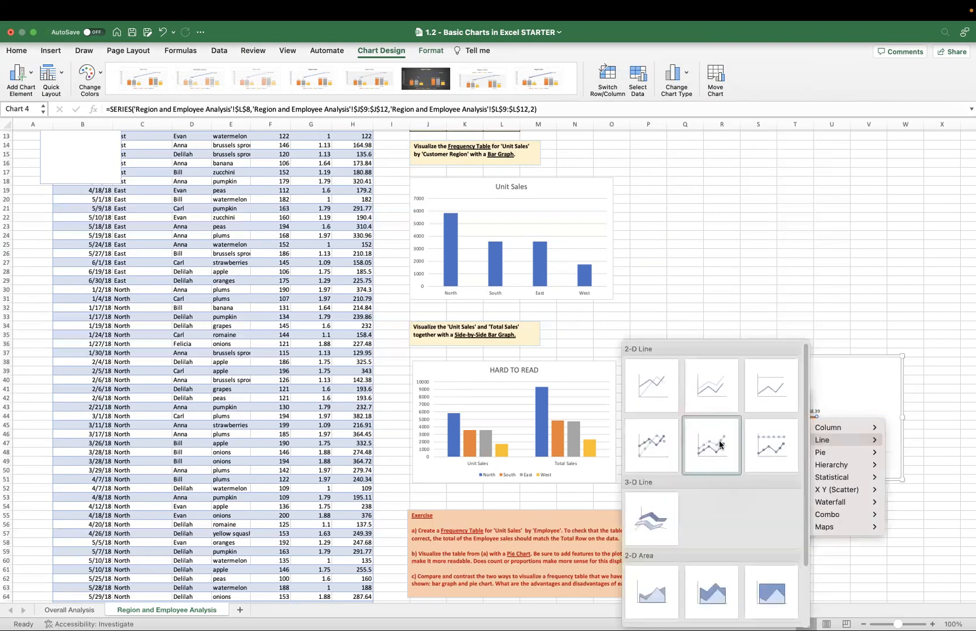
left_click(655, 450)
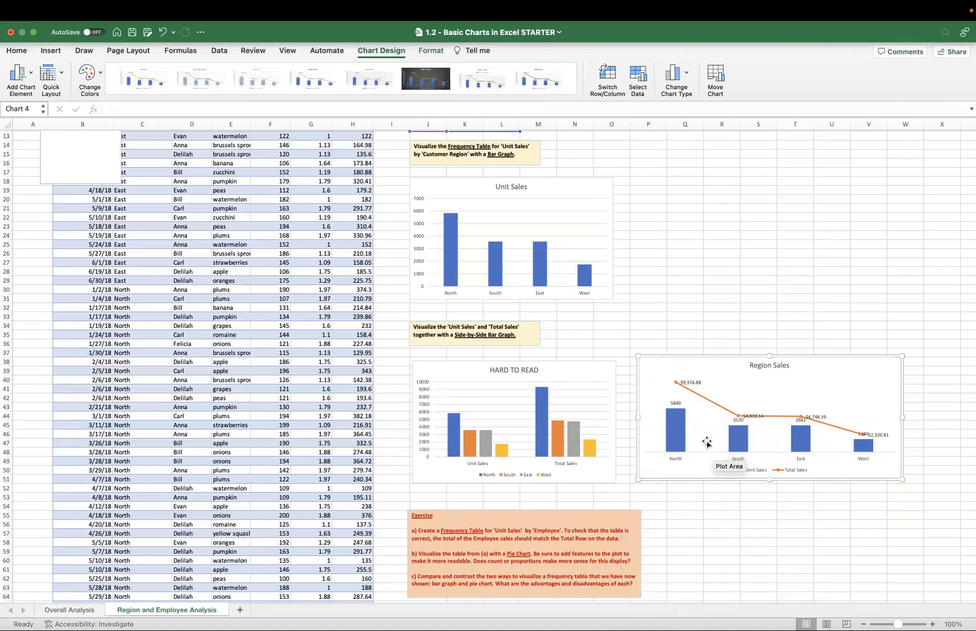
Format the Total Sales series in the Region Sales chart with No line so only its markers remain.
left_click(710, 403)
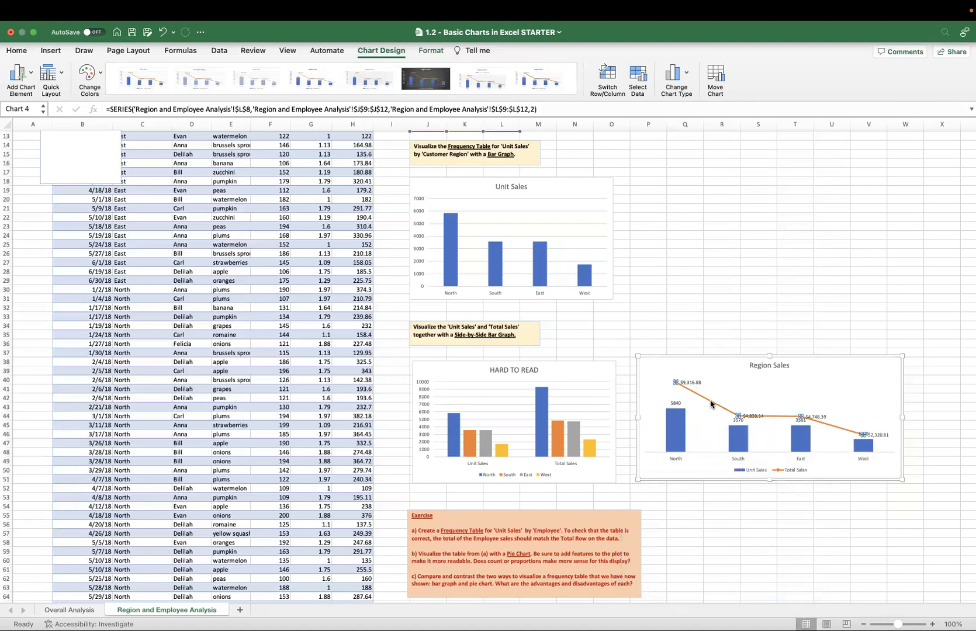
right_click(714, 399)
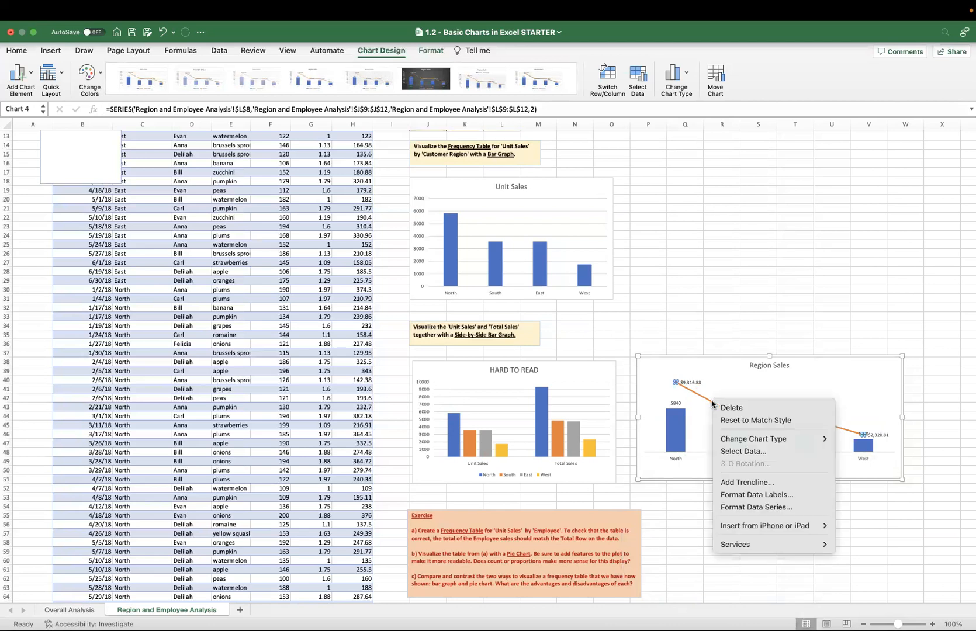
left_click(769, 508)
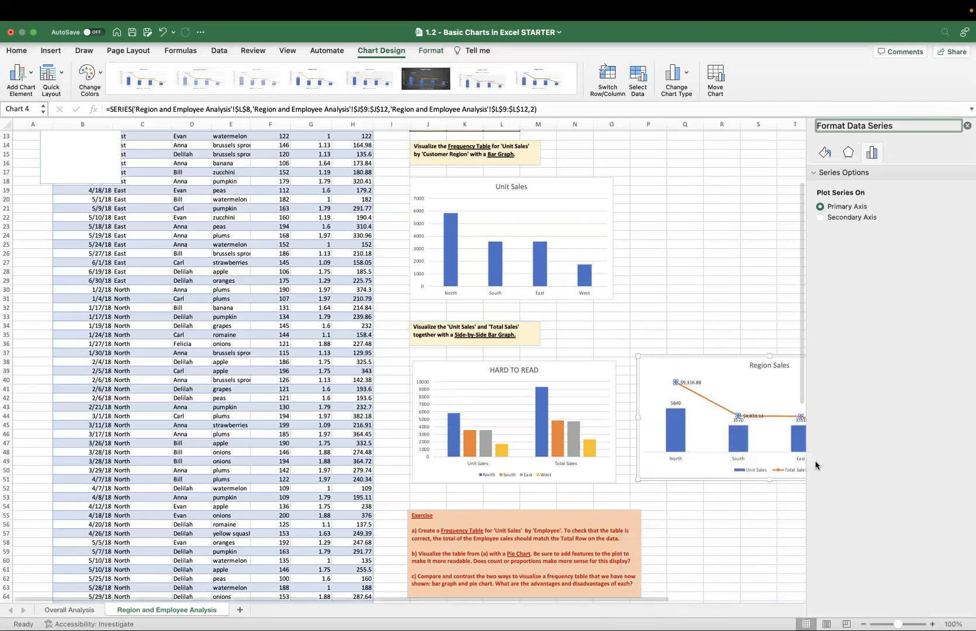
left_click(825, 154)
left_click(821, 212)
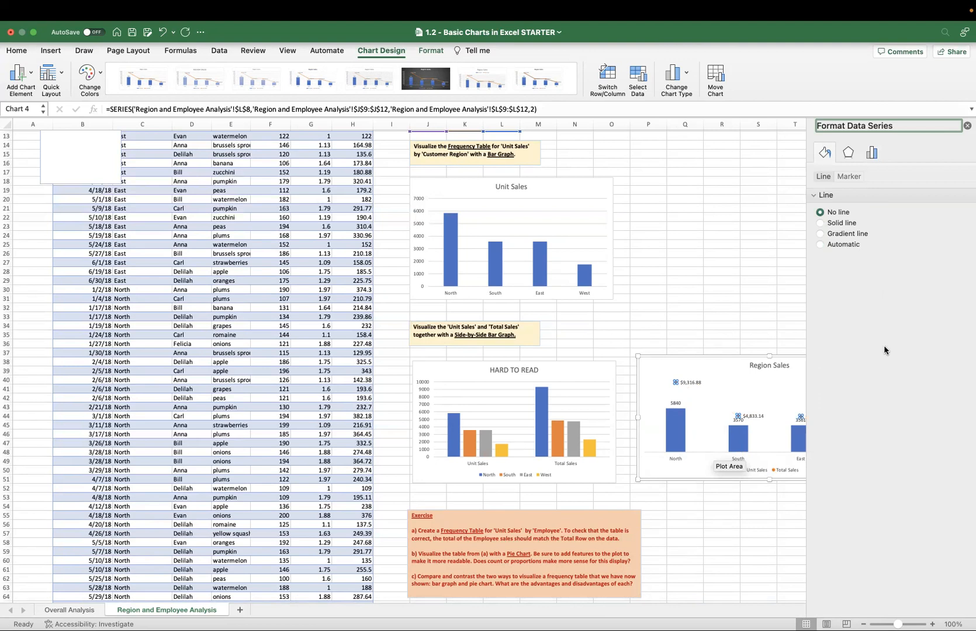
Give the Total Sales series built-in long-dash markers and set the marker size to 11.
left_click(844, 176)
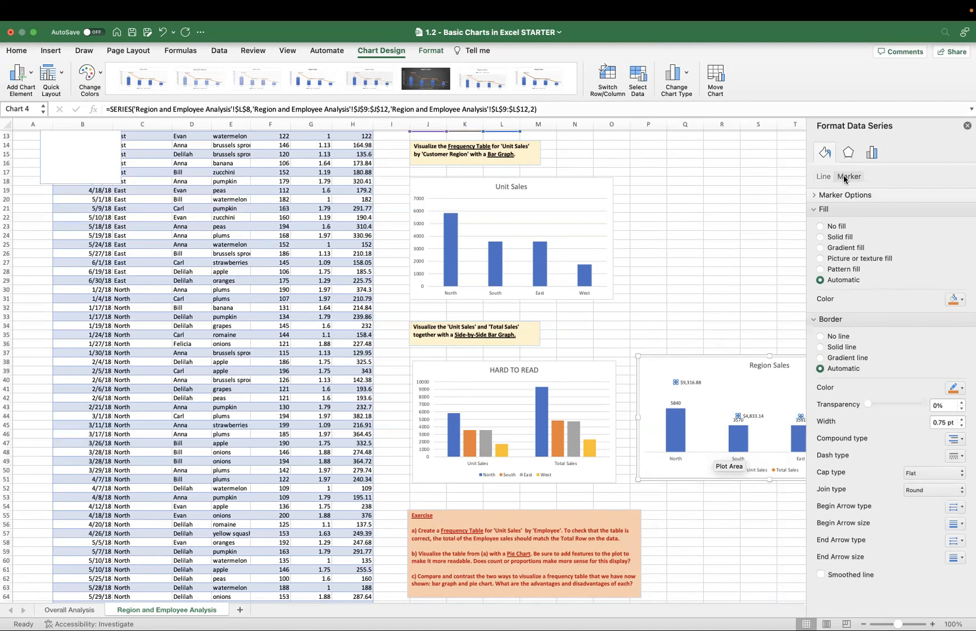
left_click(816, 195)
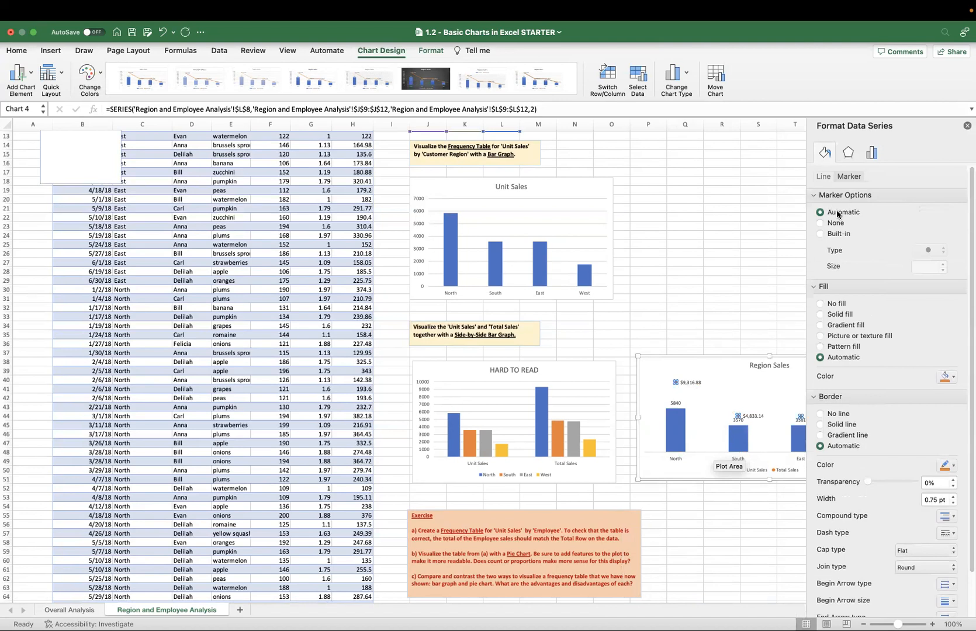
left_click(824, 234)
left_click(920, 251)
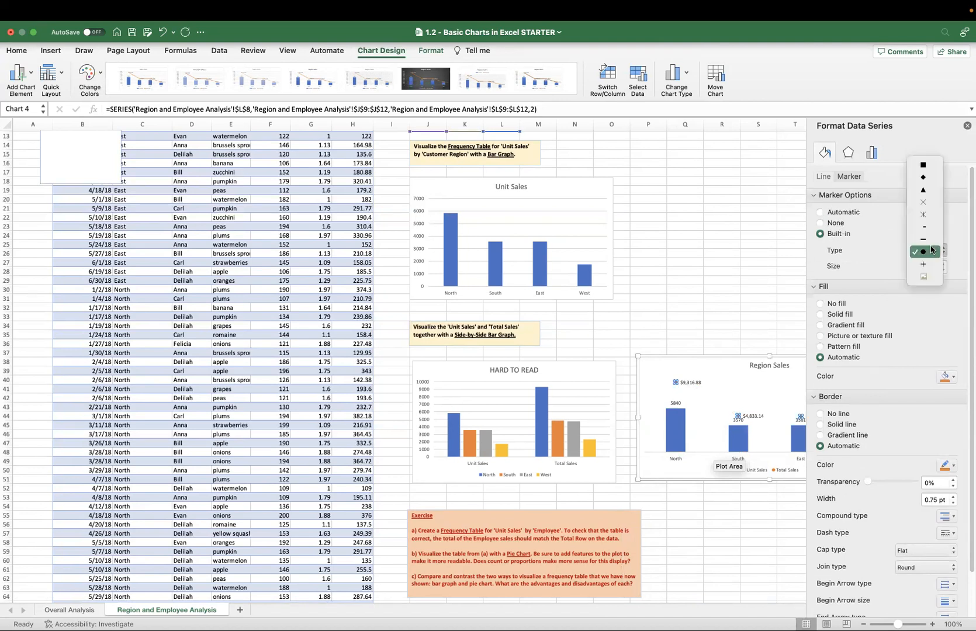
left_click(932, 240)
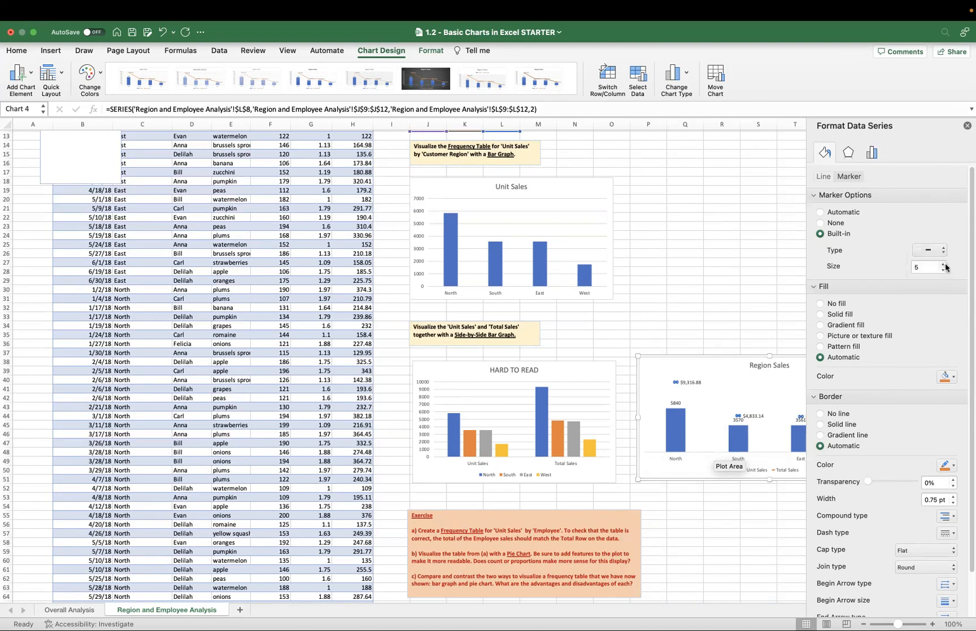
left_click(943, 263)
left_click(943, 263)
left_click(943, 263)
left_click(943, 263)
left_click(943, 263)
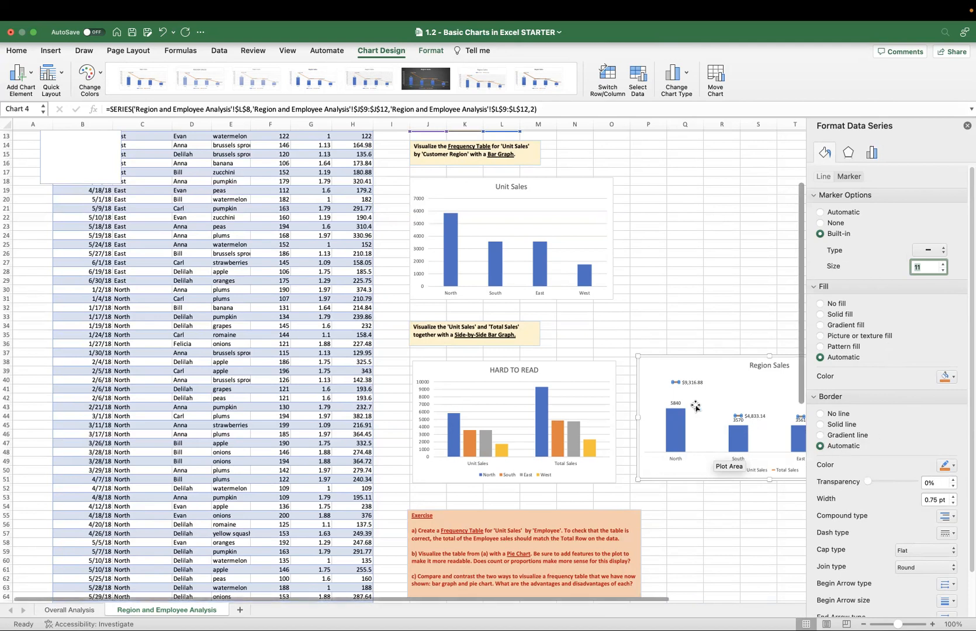
Set the position of the Total Sales data labels in the Region Sales chart to Above.
scroll(716, 393, "down", 3)
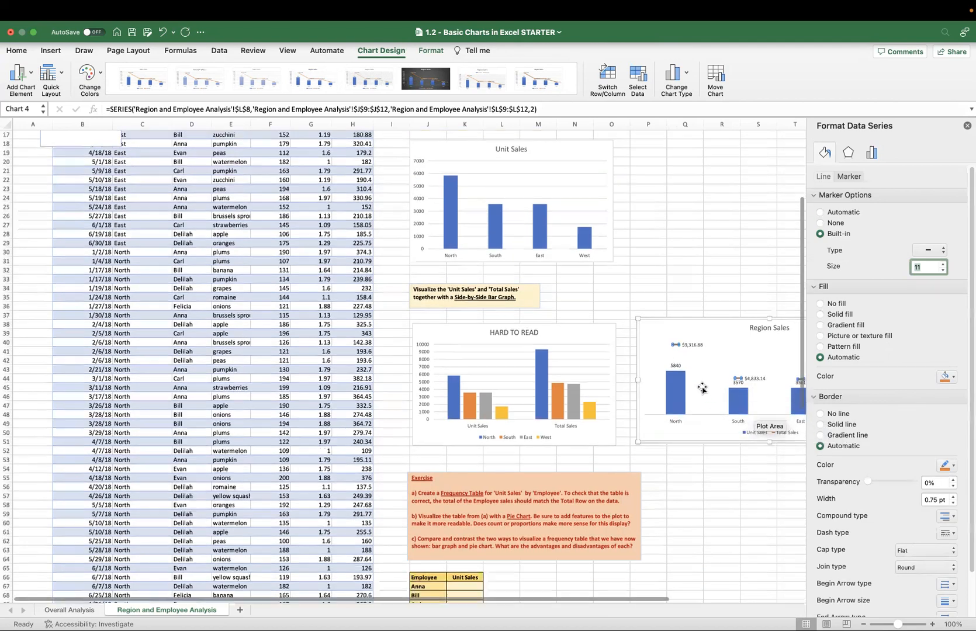
left_click(695, 344)
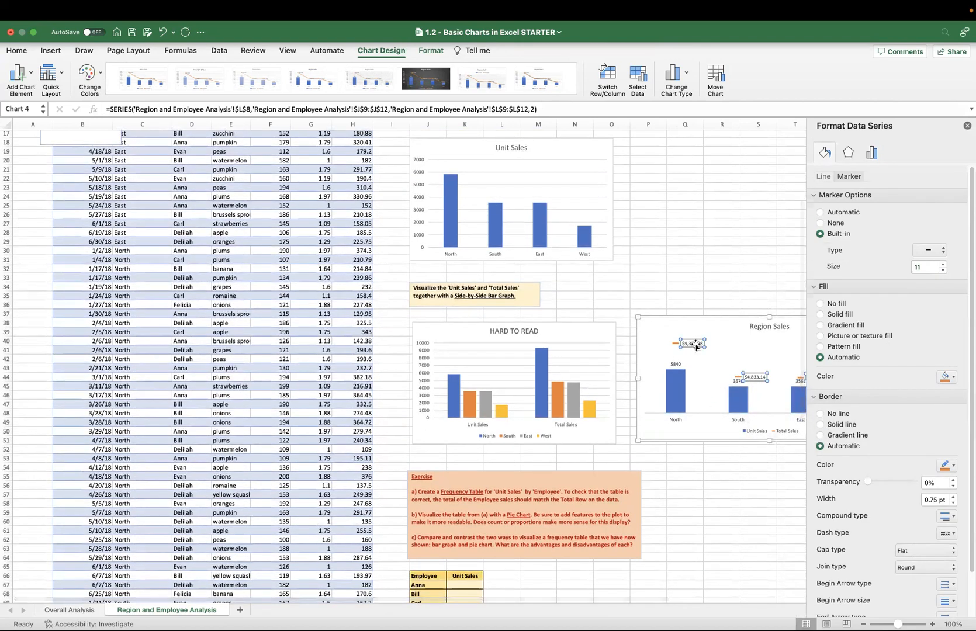
right_click(695, 345)
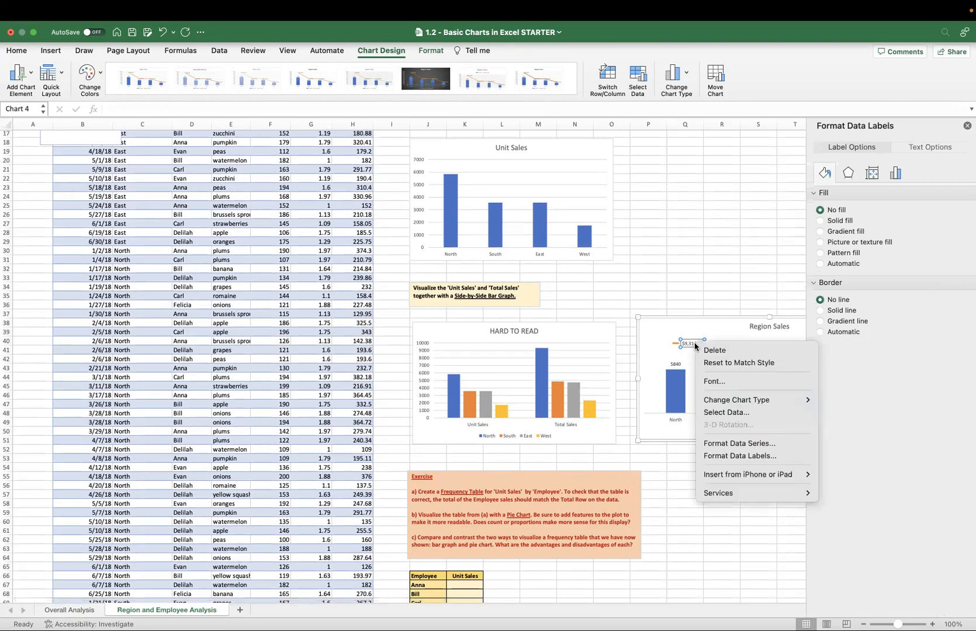
left_click(750, 456)
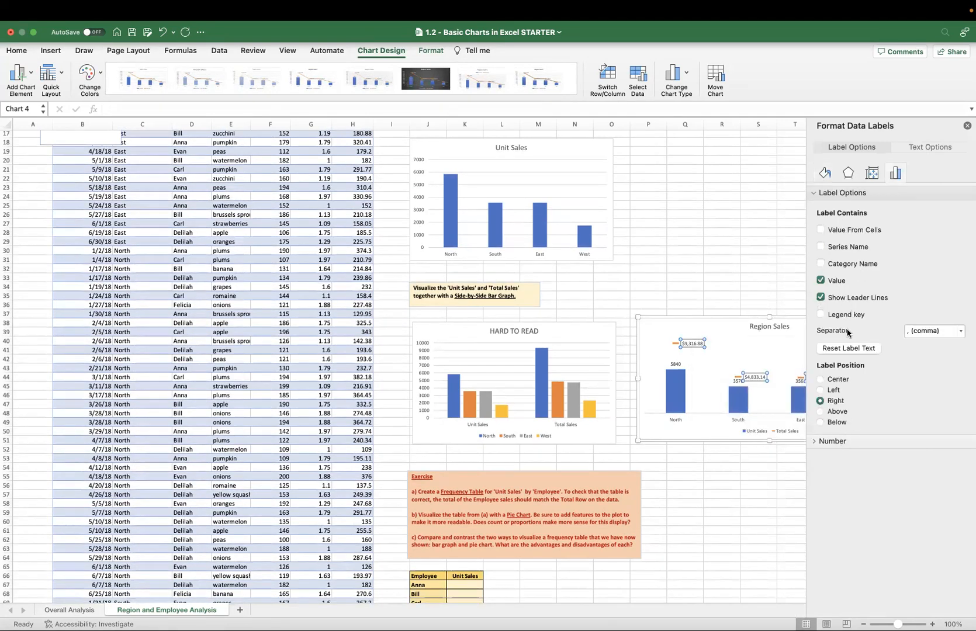
left_click(821, 411)
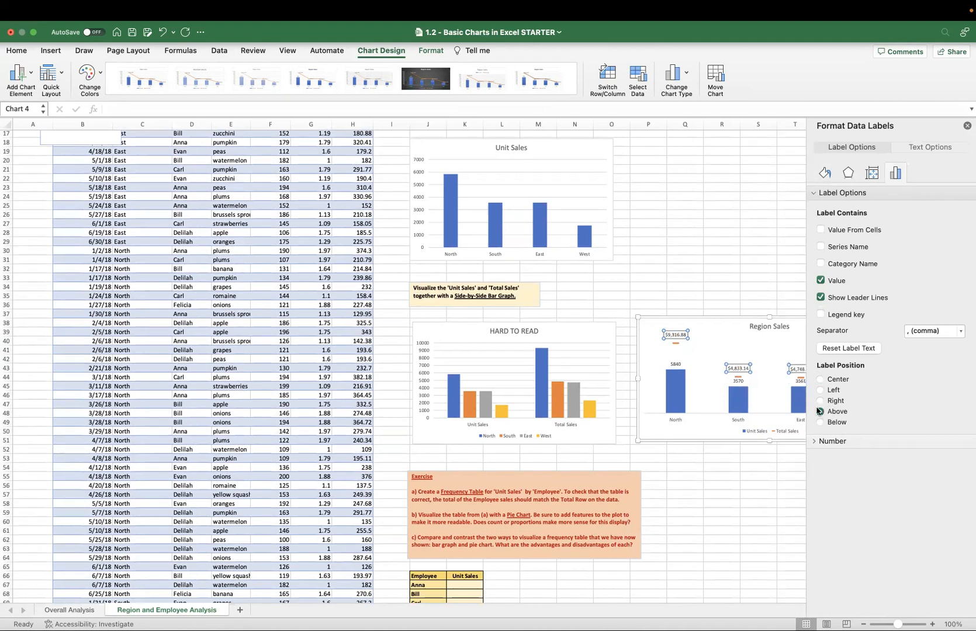
Set the position of the Unit Sales data labels in the Region Sales chart to Inside End.
left_click(676, 364)
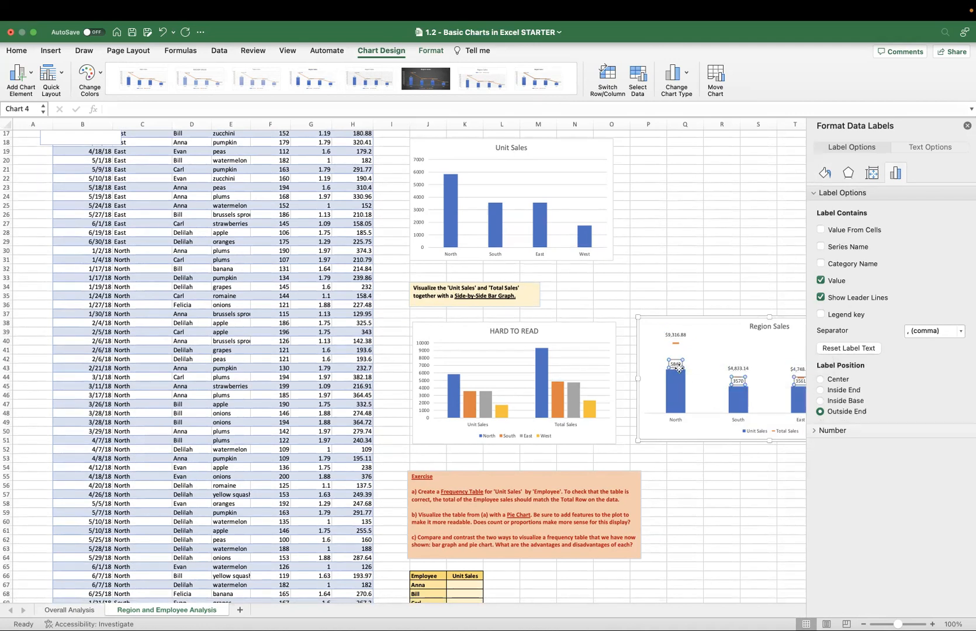
left_click(820, 390)
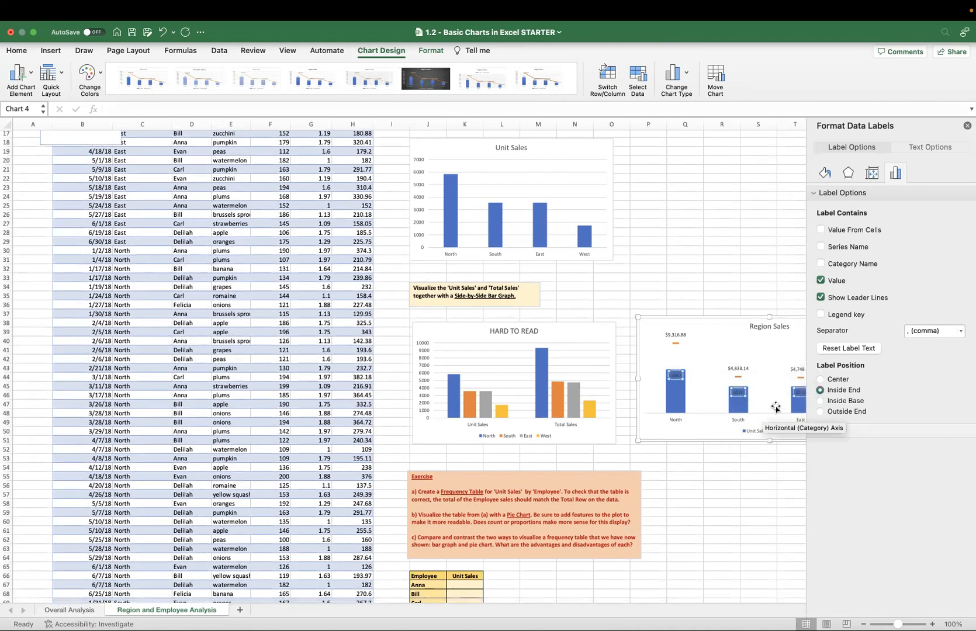
scroll(789, 350, "right", 3)
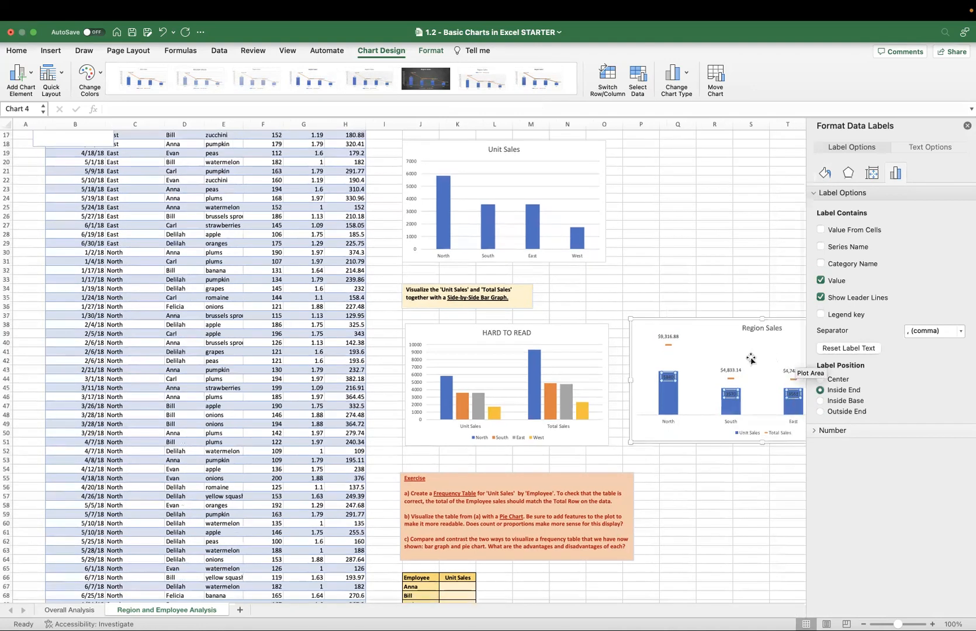
scroll(724, 409, "right", 3)
scroll(721, 453, "right", 1)
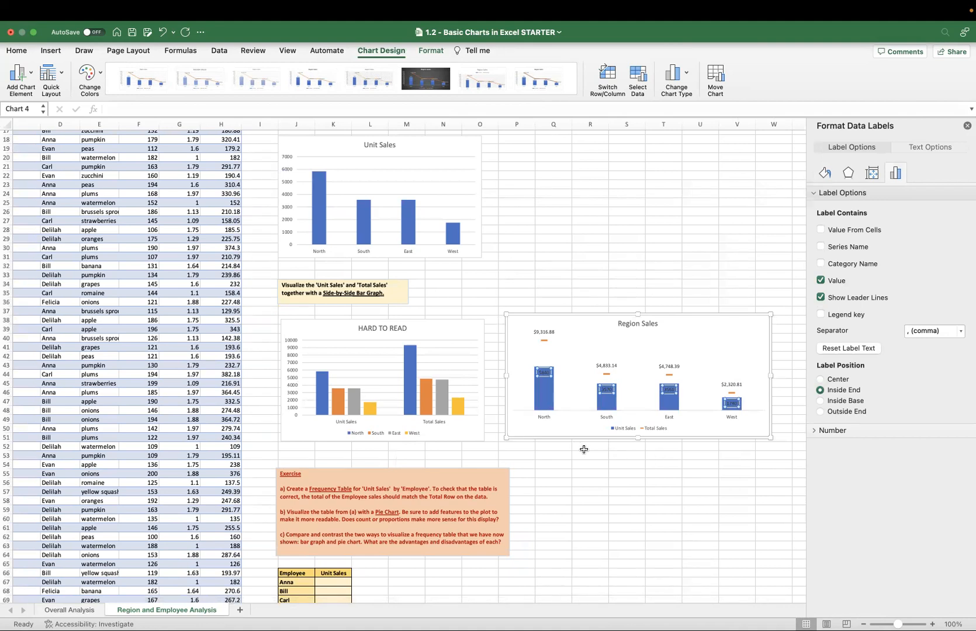
Make the data labels of both the Total Sales and Unit Sales series bold in the Region Sales chart.
left_click(602, 364)
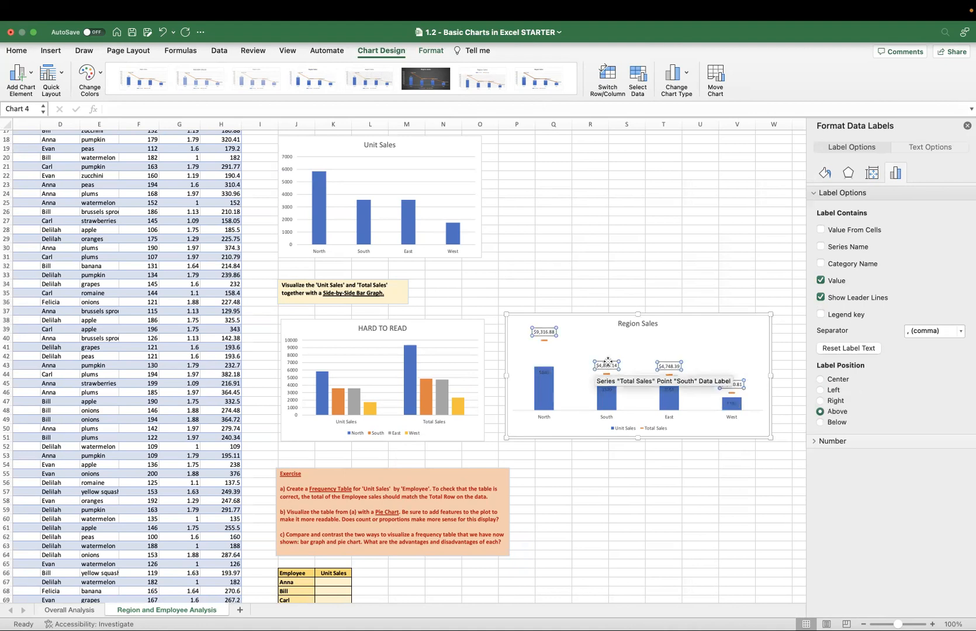
left_click(558, 381)
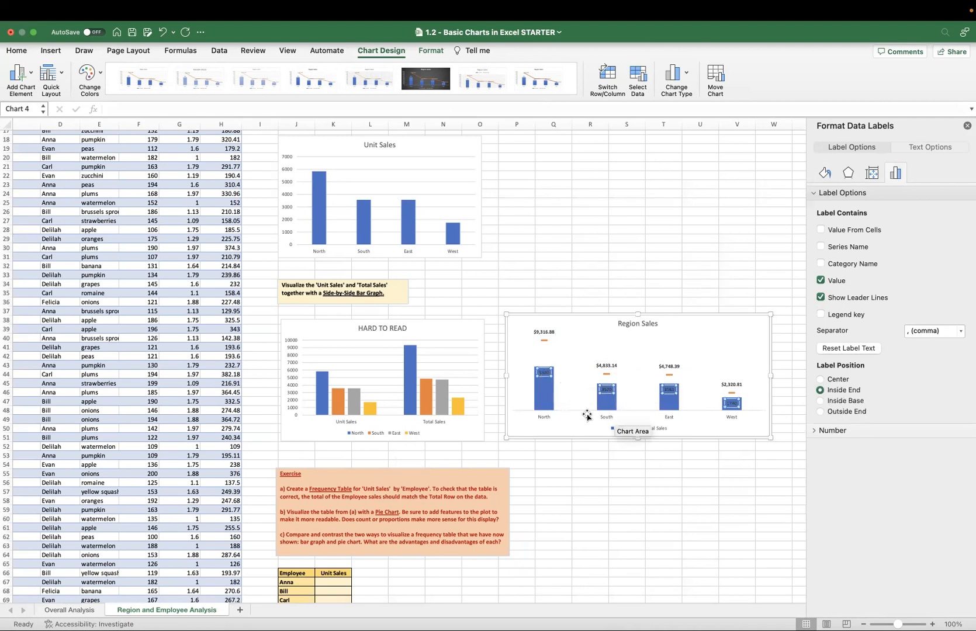
left_click(548, 398)
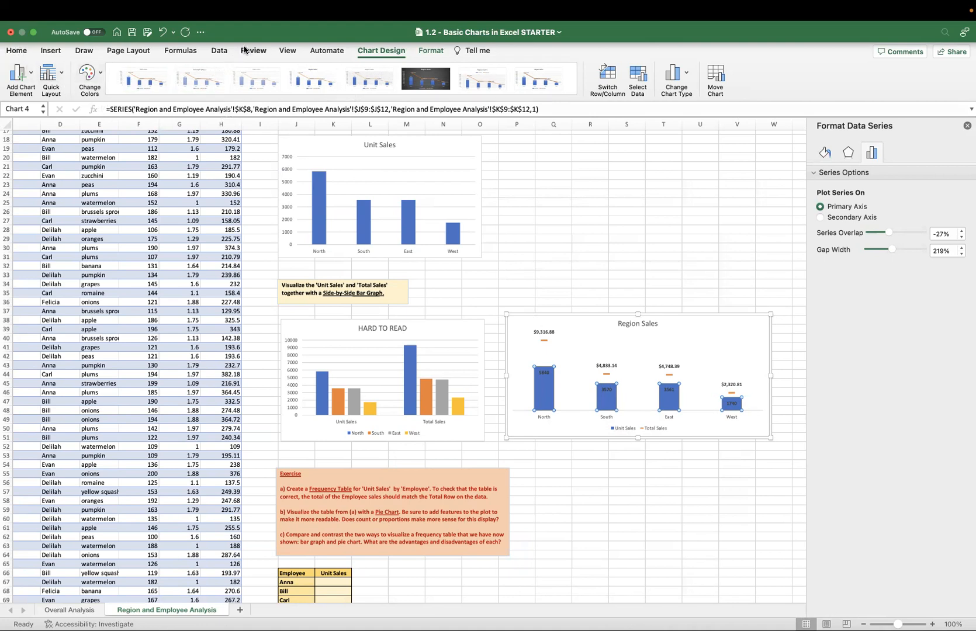
left_click(541, 211)
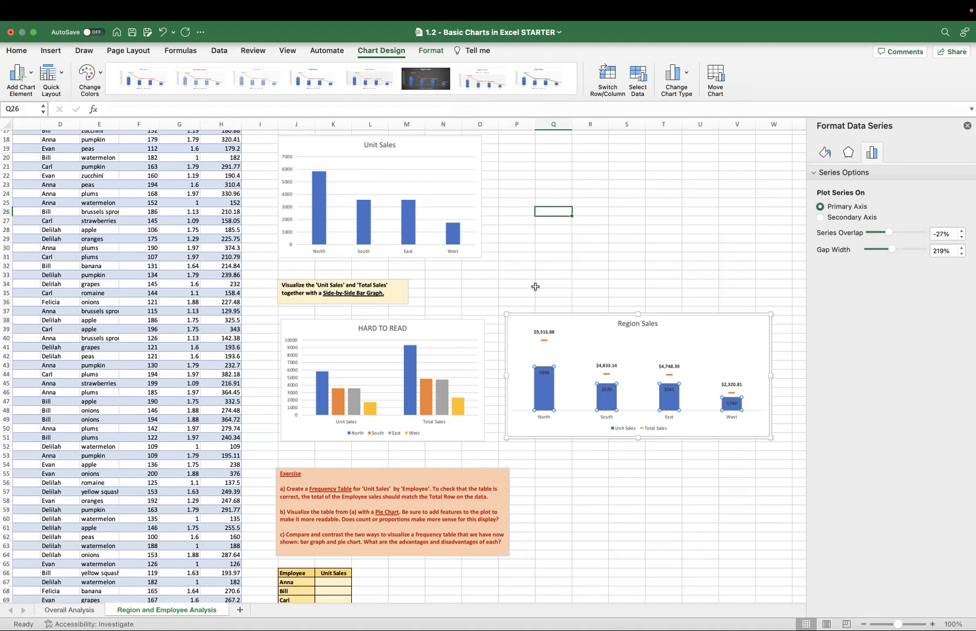
left_click(579, 320)
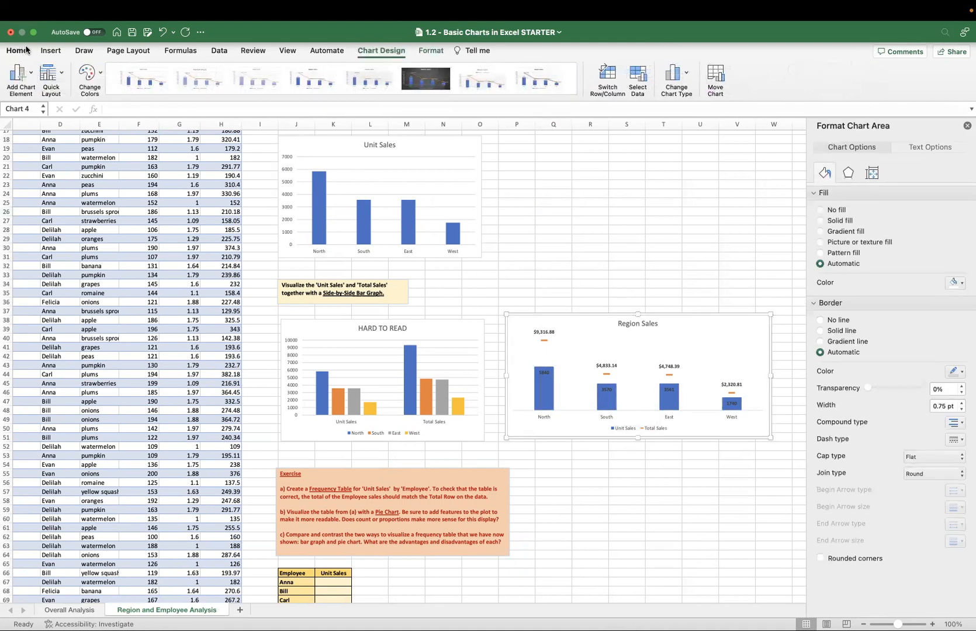
left_click(566, 238)
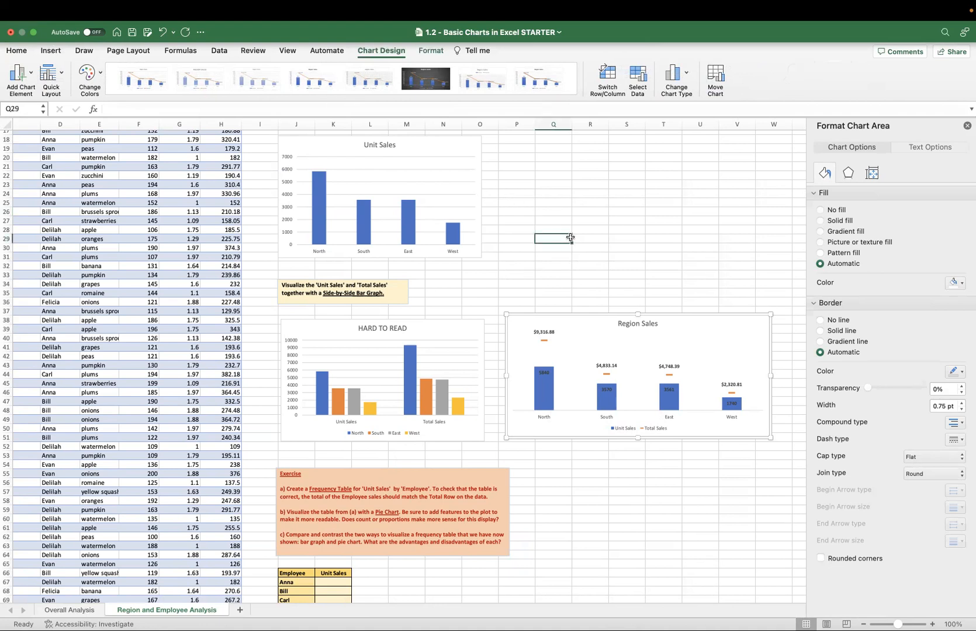
Fill the Unit Sales bars in the Region Sales chart with medium gray, the third shade below white in the theme colors.
left_click(549, 391)
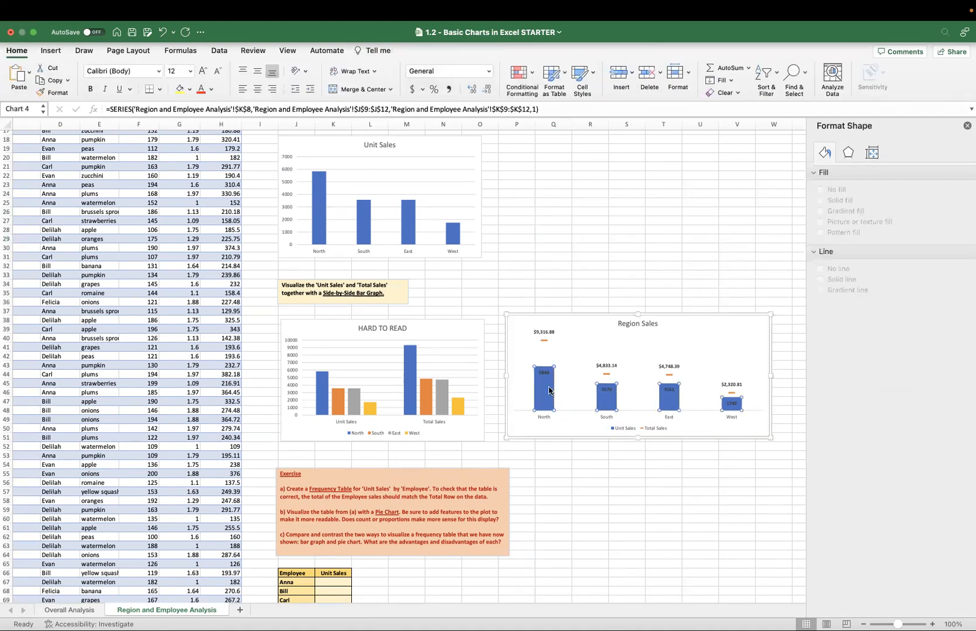
left_click(17, 52)
left_click(190, 89)
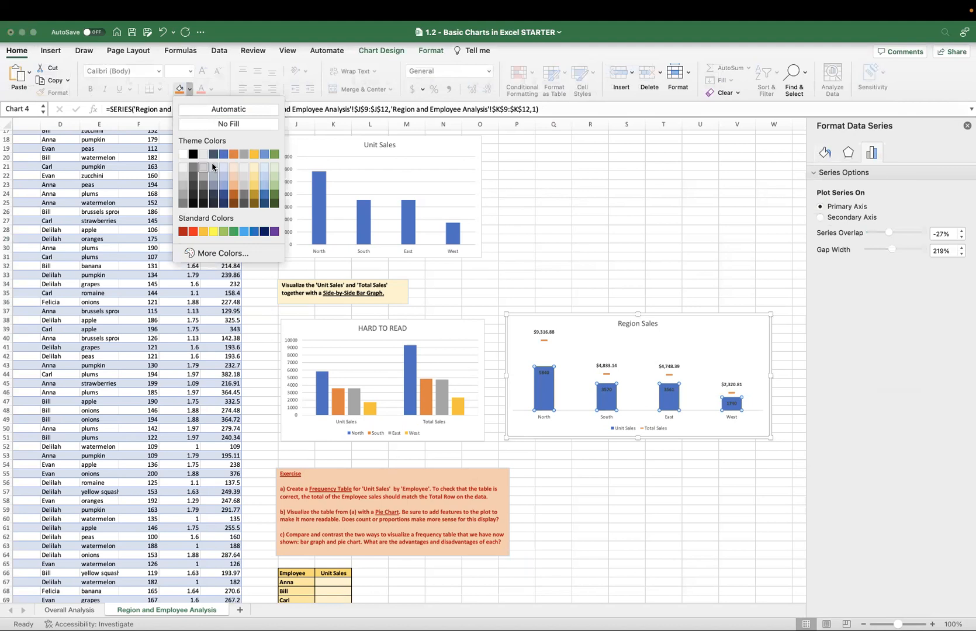
left_click(181, 176)
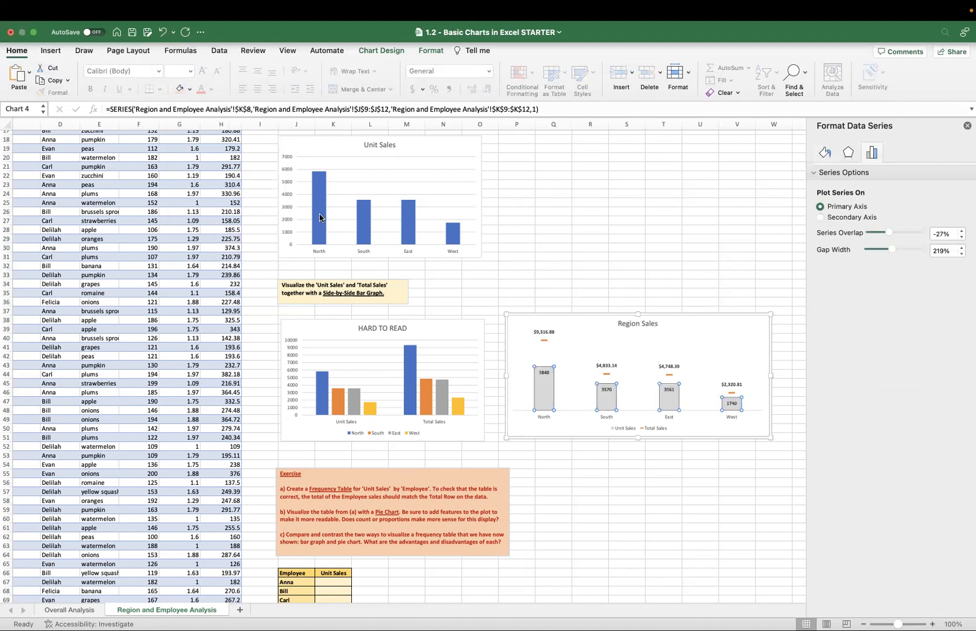
mouse_move(542, 385)
left_click(190, 89)
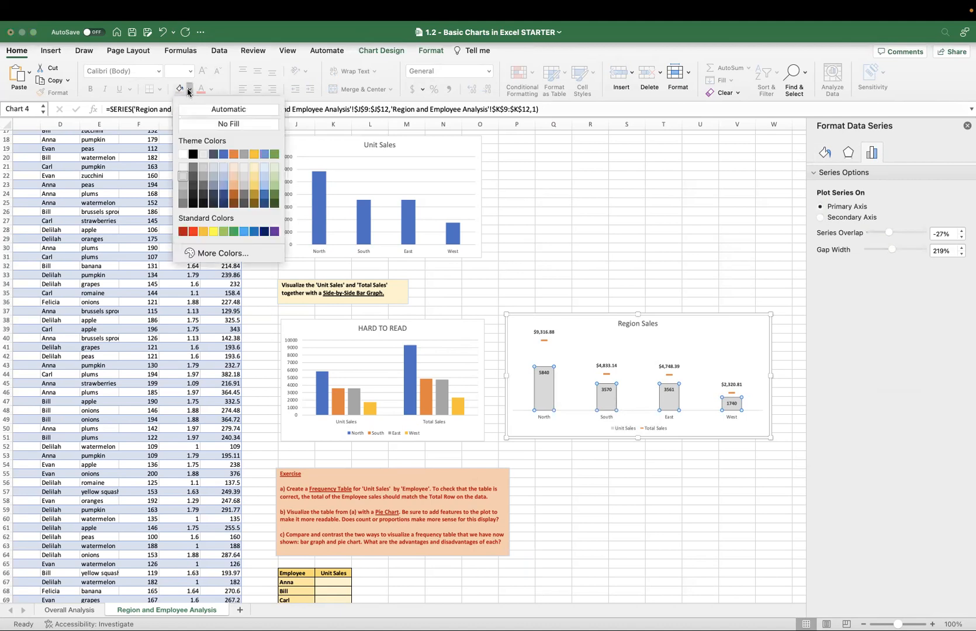
left_click(185, 186)
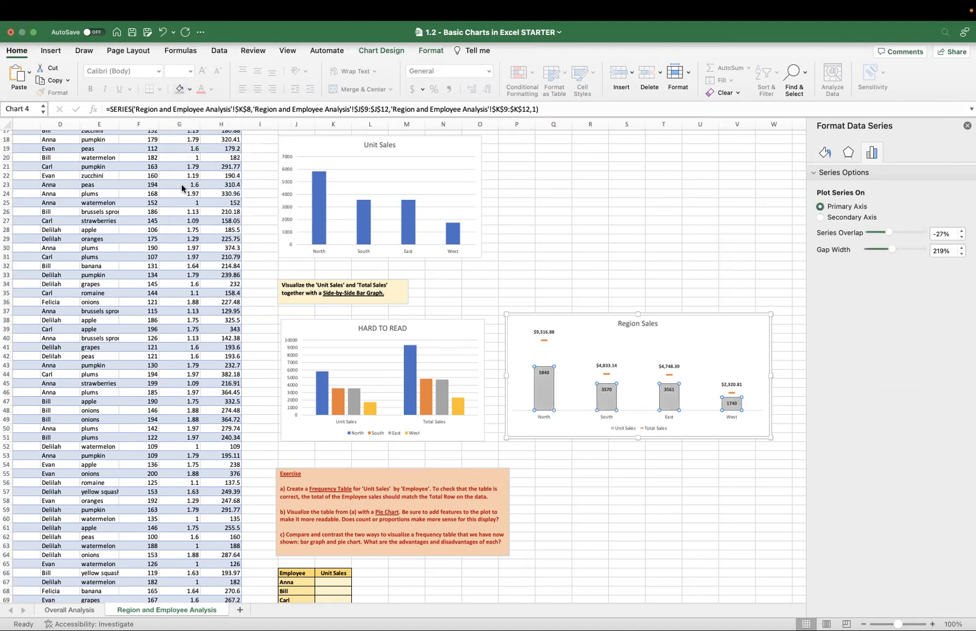
Change the font color of the Unit Sales data labels to white and close the formatting pane.
left_click(546, 373)
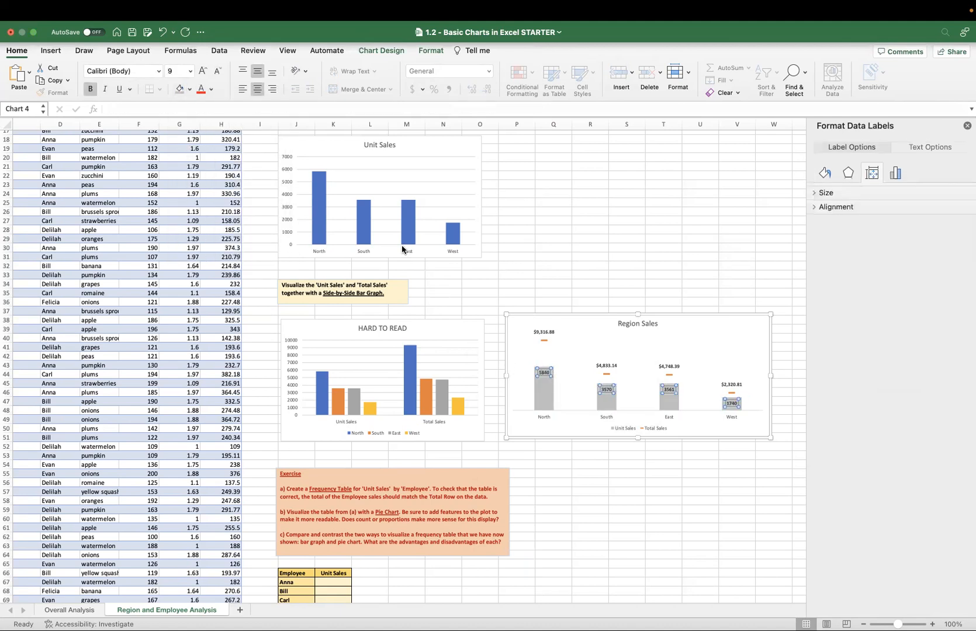
left_click(190, 89)
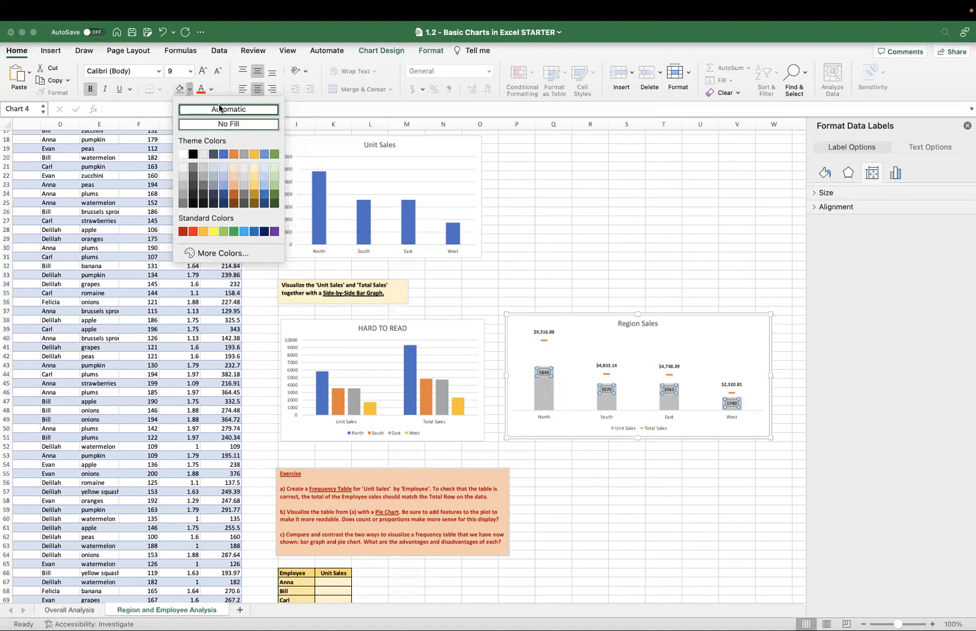
left_click(211, 89)
left_click(212, 91)
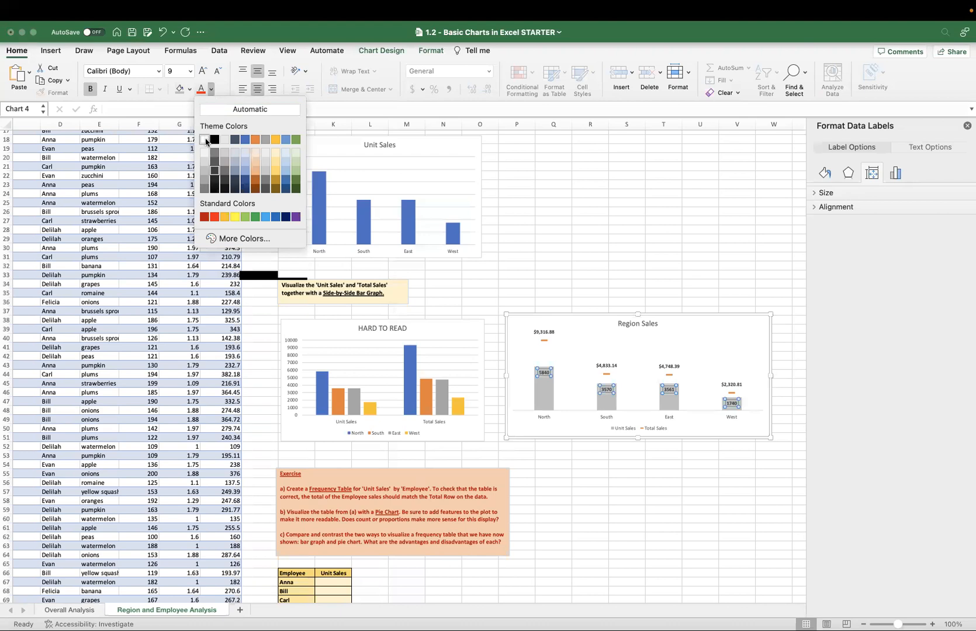
left_click(207, 141)
left_click(602, 465)
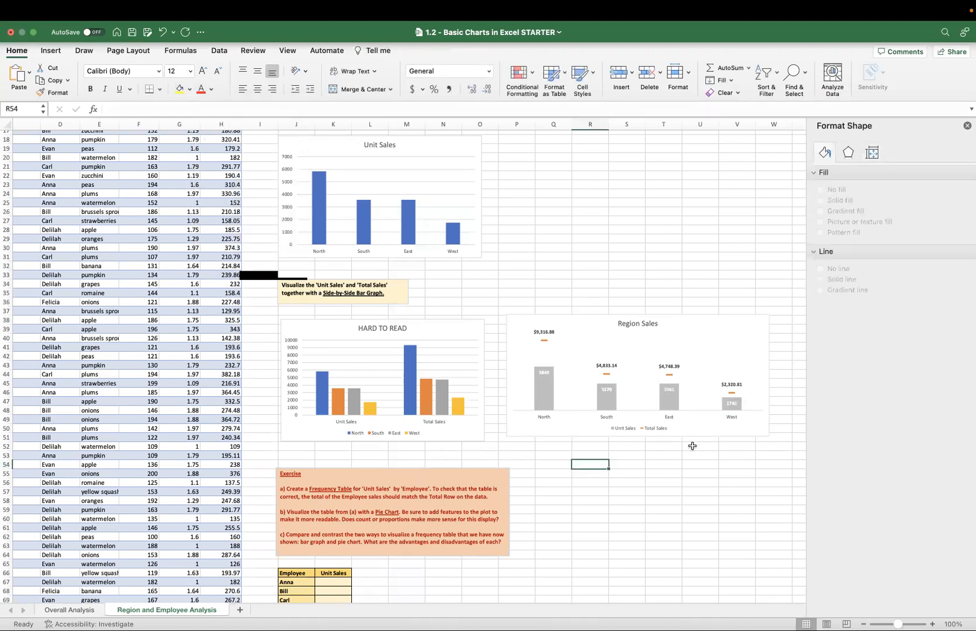
left_click(967, 133)
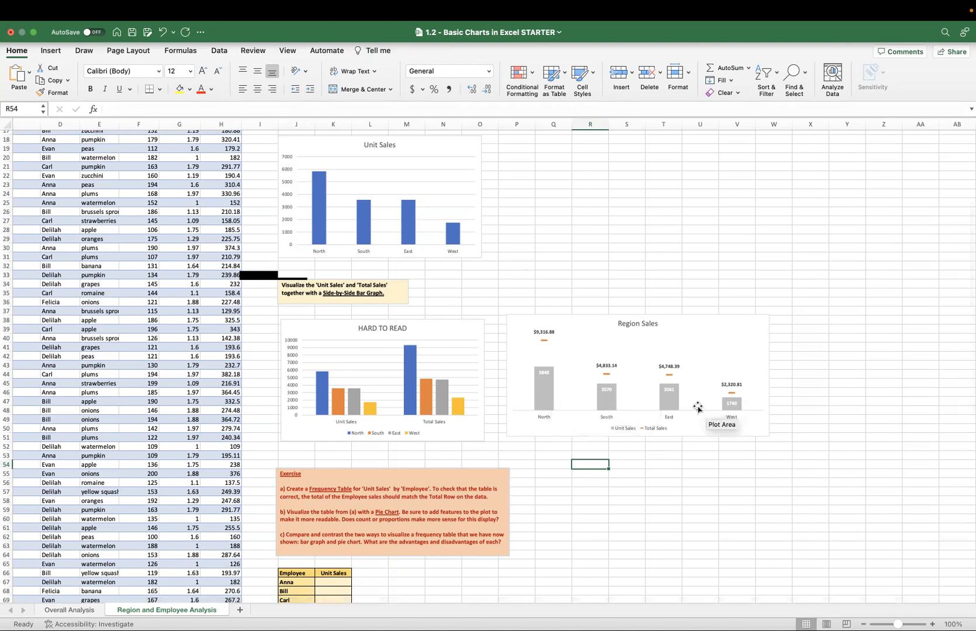
Set the gap width of the Unit Sales series to 100% and narrow the Region Sales chart so it ends in column U.
left_click(546, 396)
right_click(547, 396)
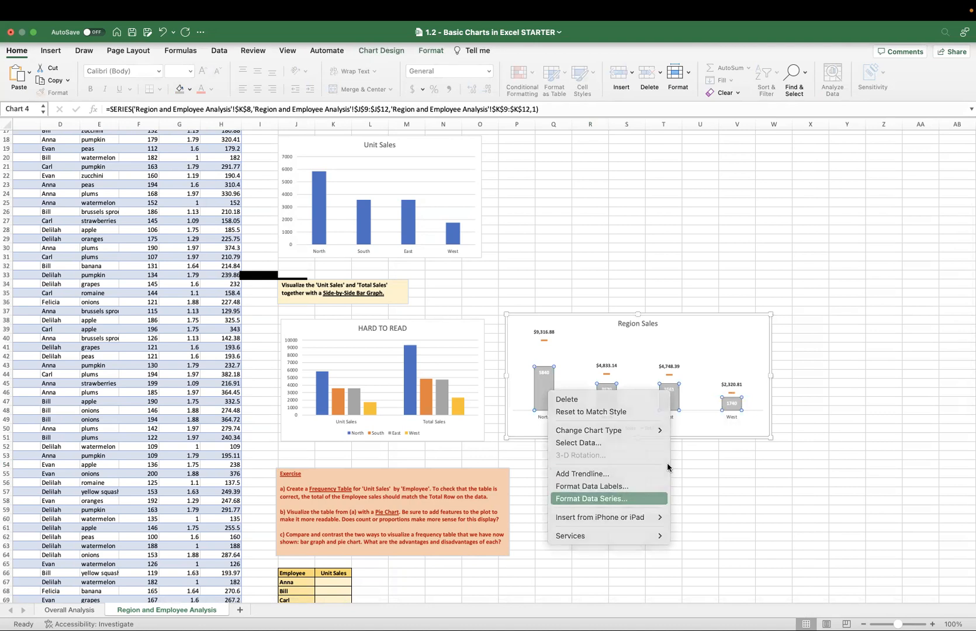
left_click(620, 499)
left_click(932, 250)
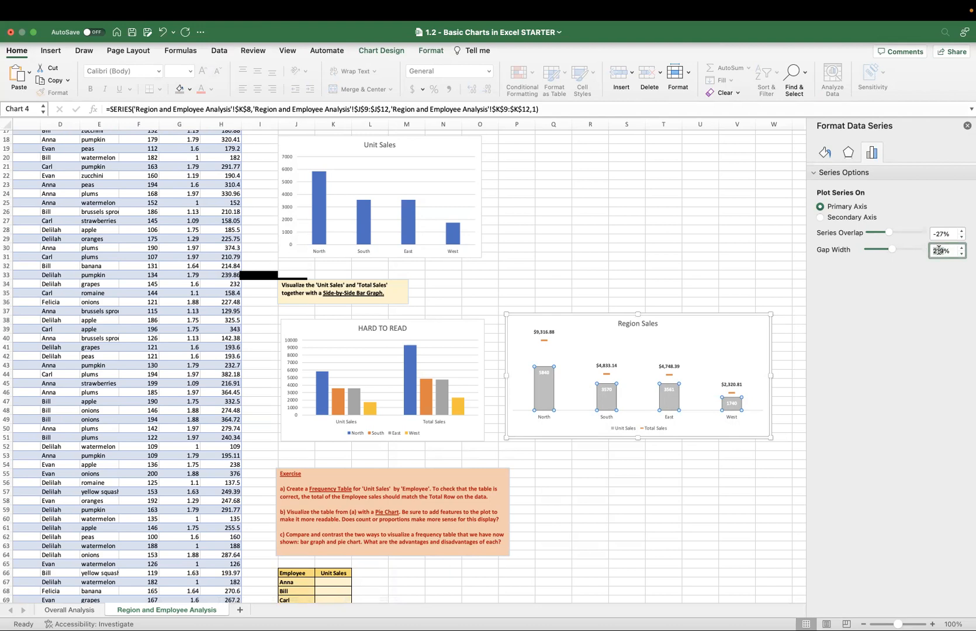
type("100")
key("Return")
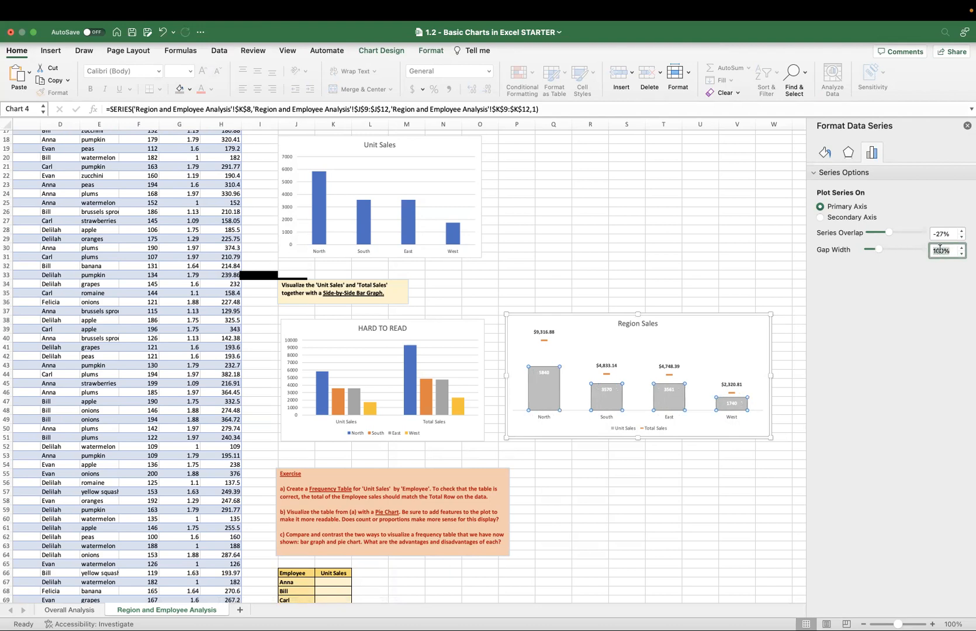
left_click_drag(771, 376, 713, 376)
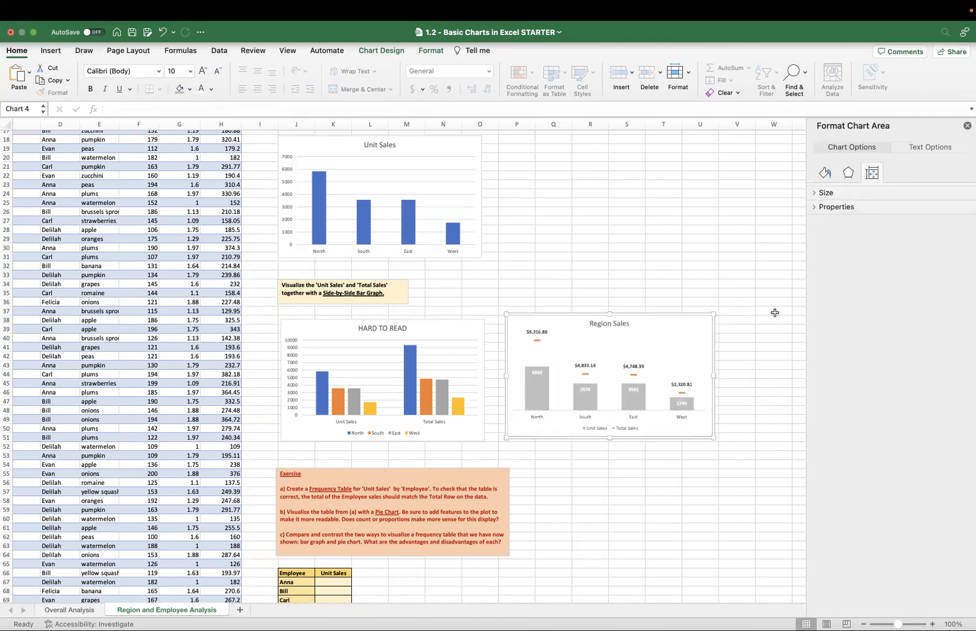
Try a 50% gap width for the Unit Sales bars, then settle on 75%.
left_click(634, 400)
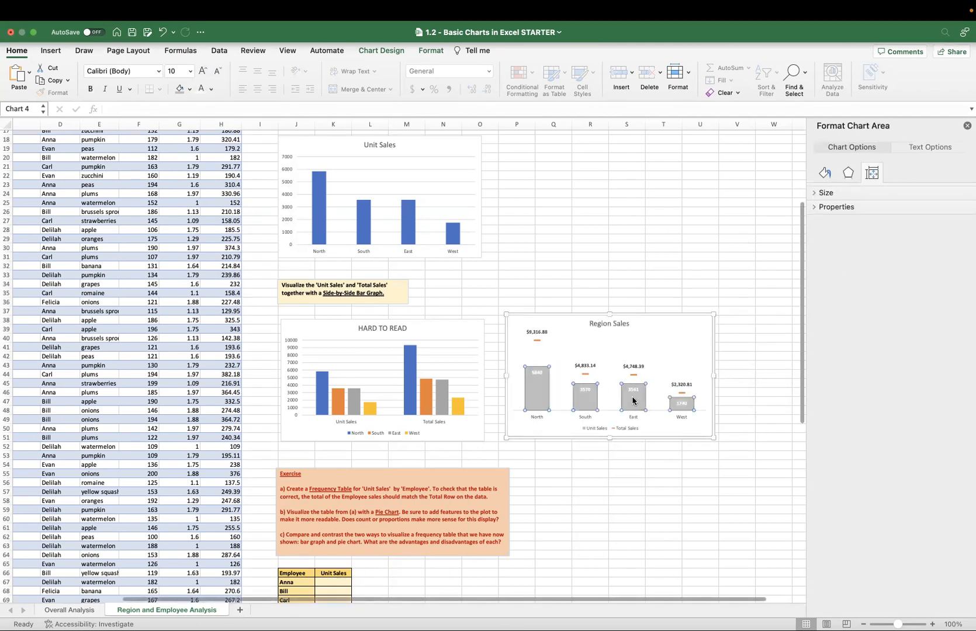
double_click(933, 251)
type("50")
key("Return")
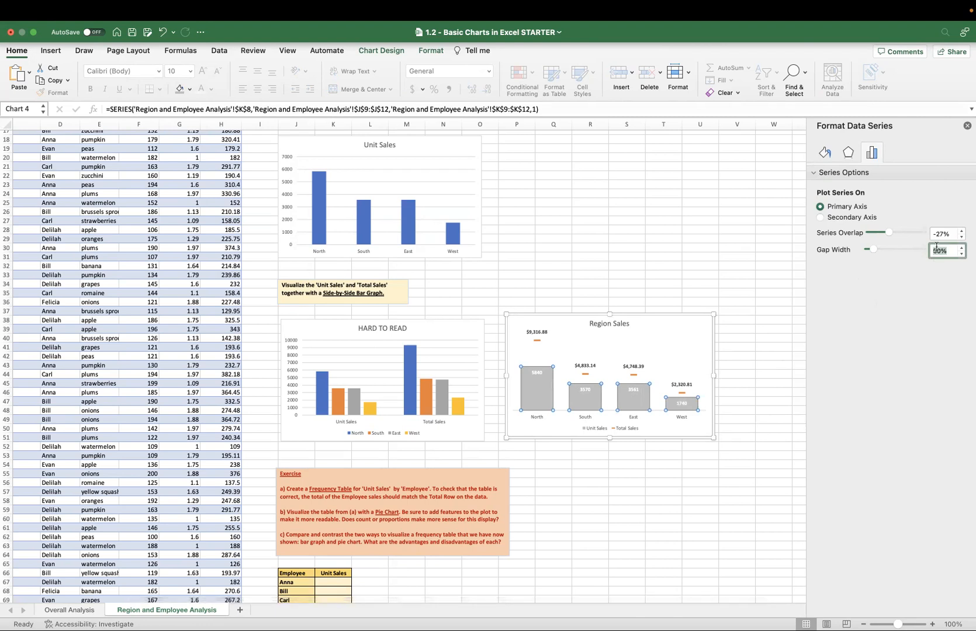
type("75")
key("Return")
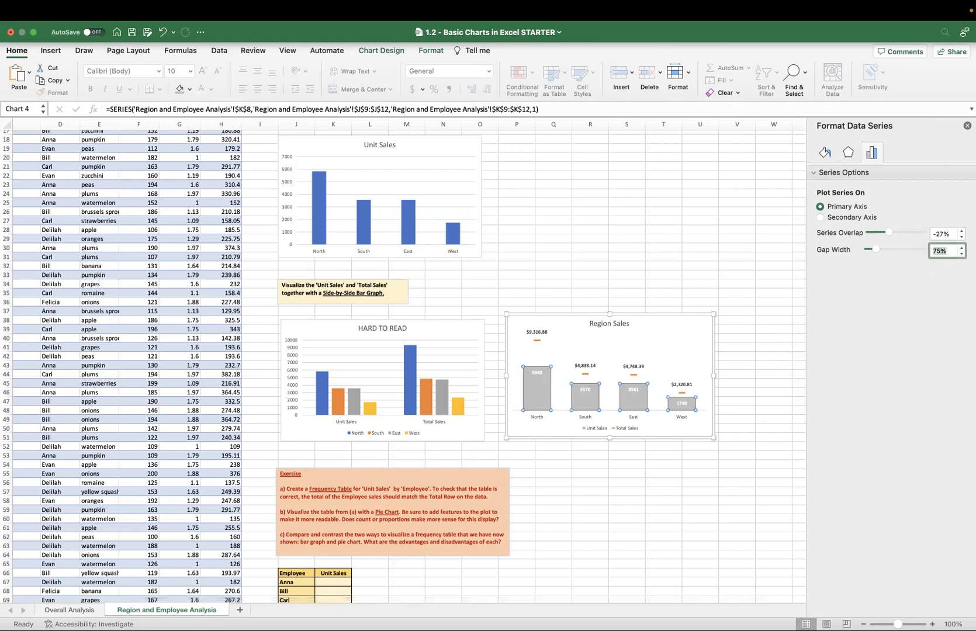
Increase the font size of the Unit Sales data labels in the Region Sales chart to 10.5.
left_click(534, 374)
left_click(203, 72)
left_click(203, 72)
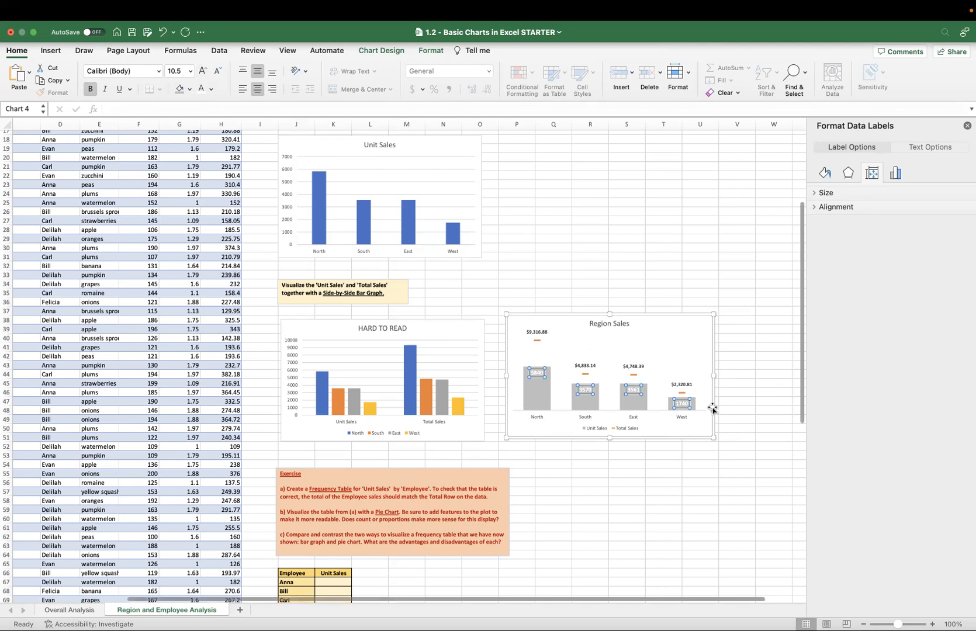
scroll(713, 405, "up", 3)
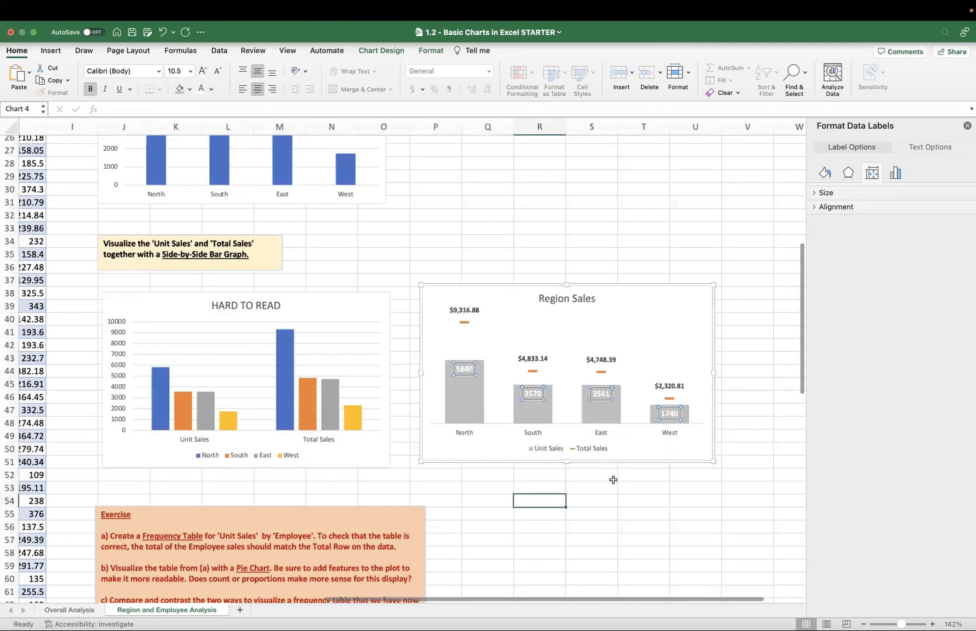
left_click(581, 478)
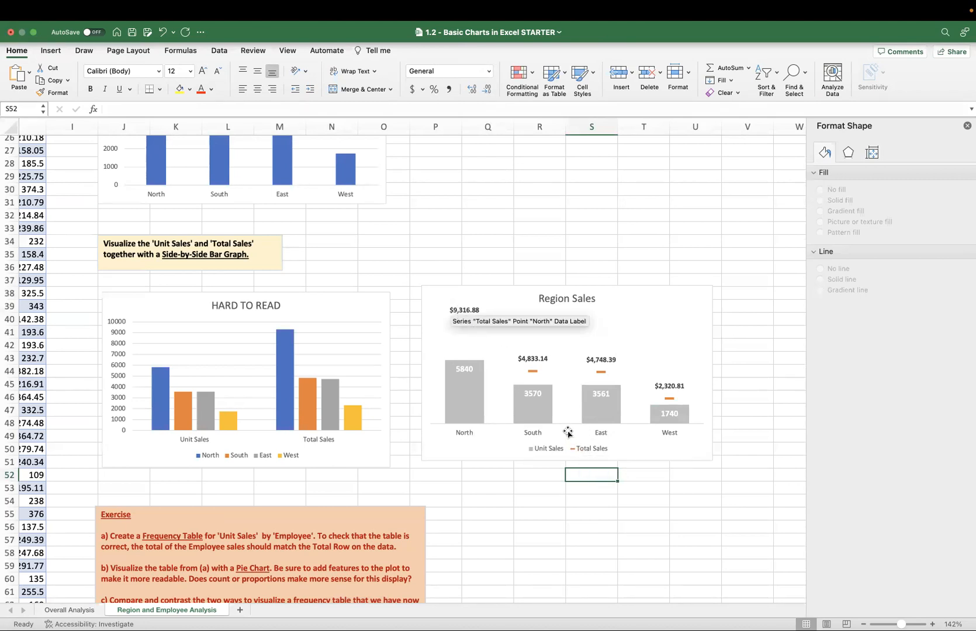
Turn off the value in the North point's Total Sales data label in the Region Sales chart.
left_click(465, 311)
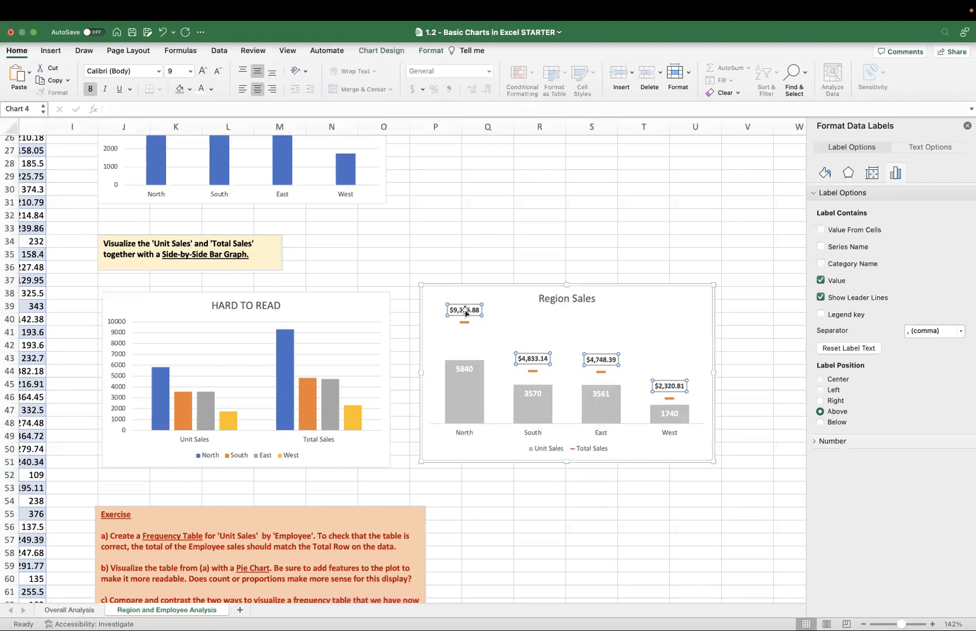
left_click(464, 311)
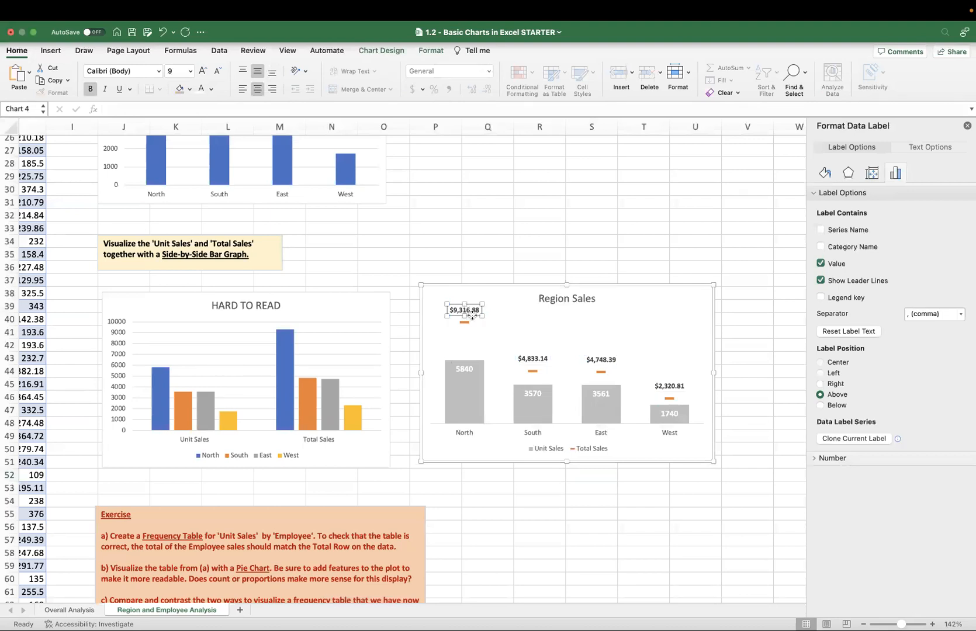
left_click(520, 349)
left_click(471, 310)
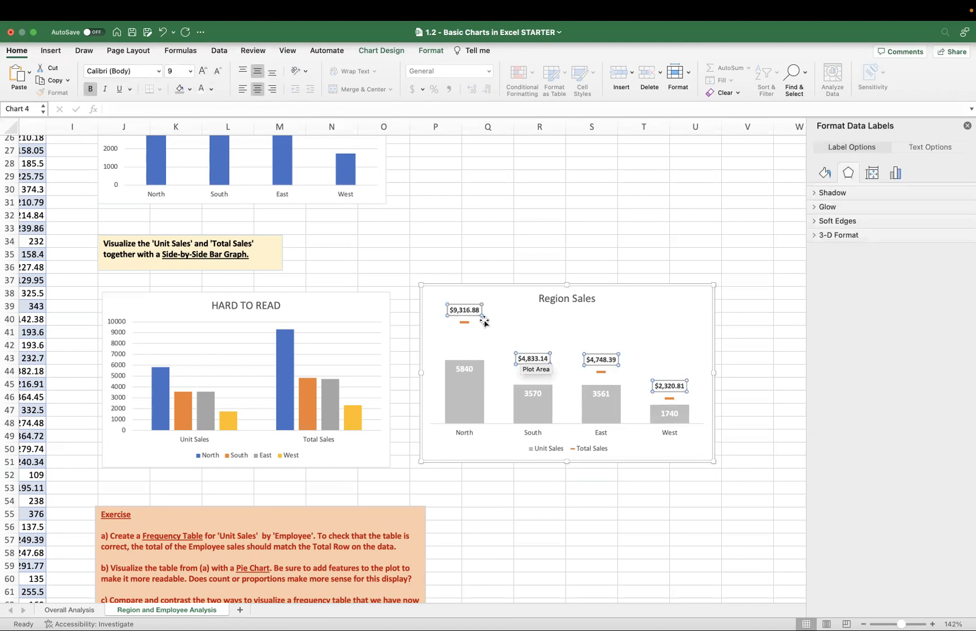
left_click(474, 314)
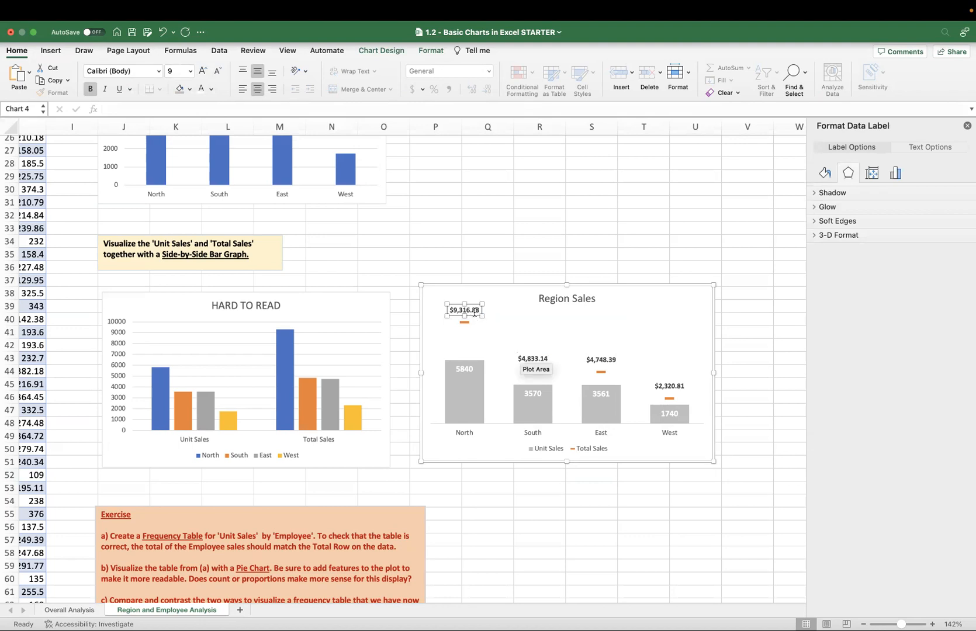
right_click(474, 313)
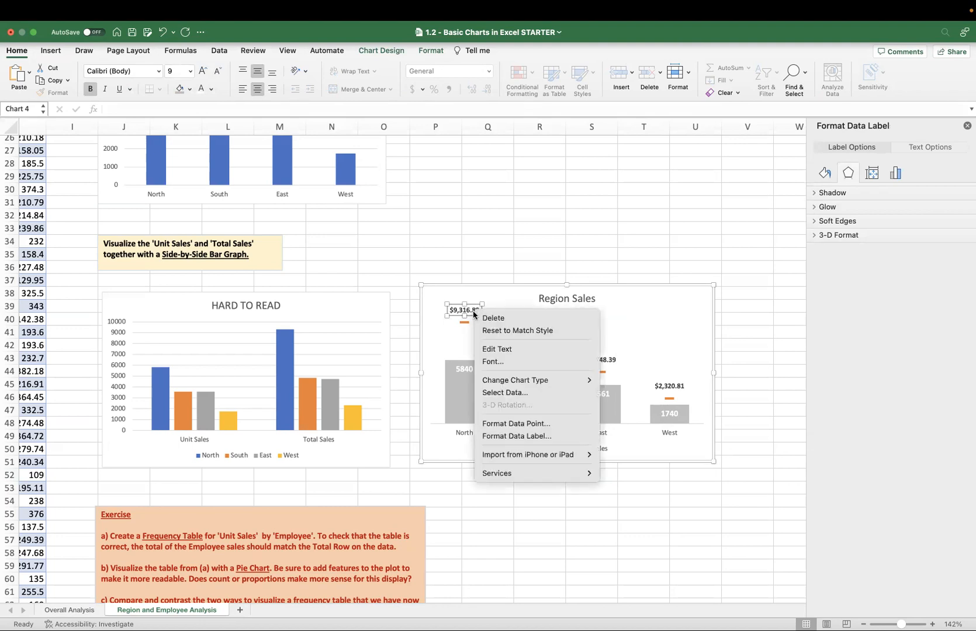
left_click(546, 436)
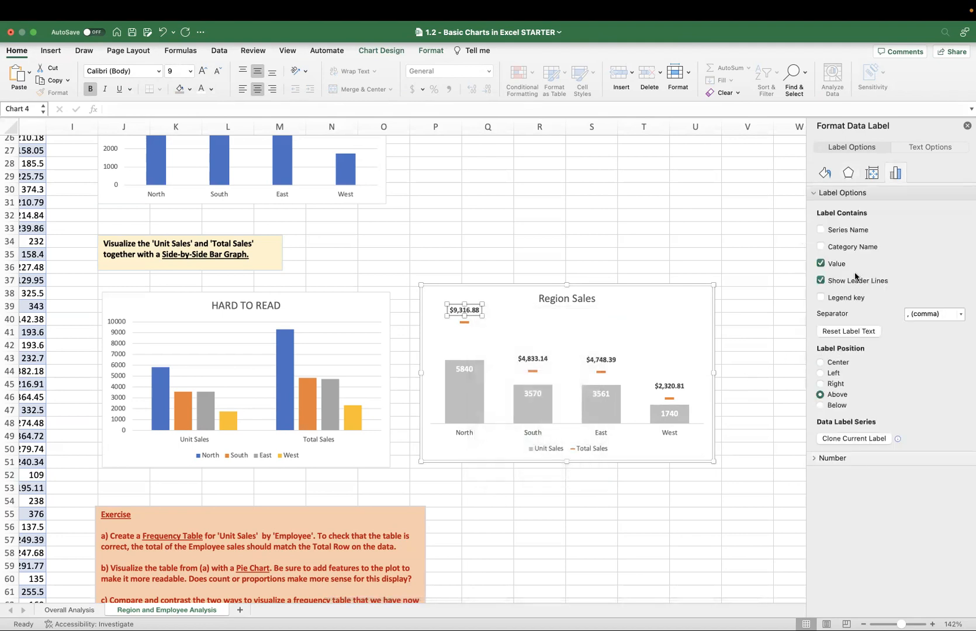
left_click(821, 263)
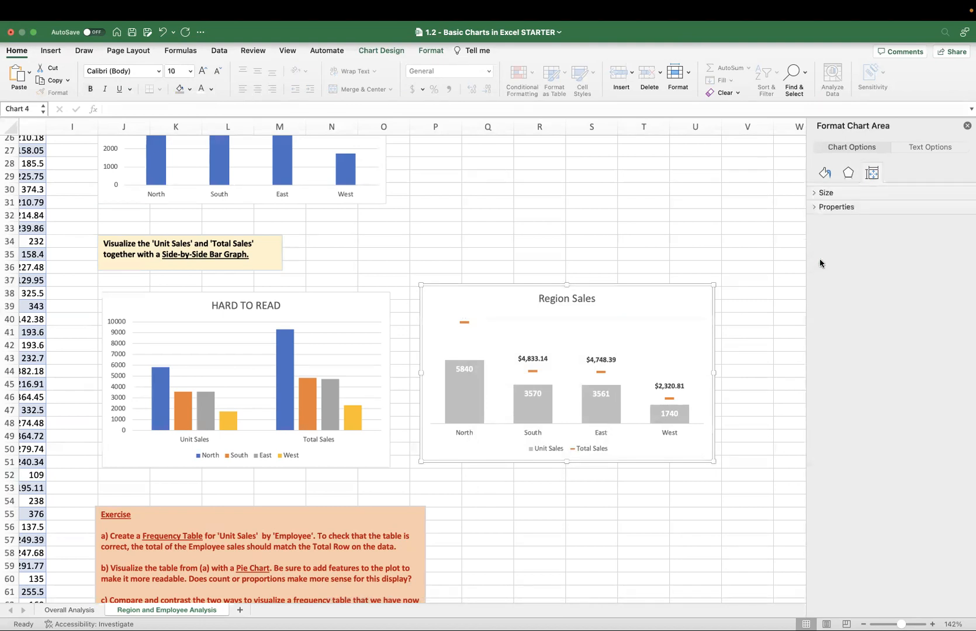
left_click(815, 204)
left_click(817, 192)
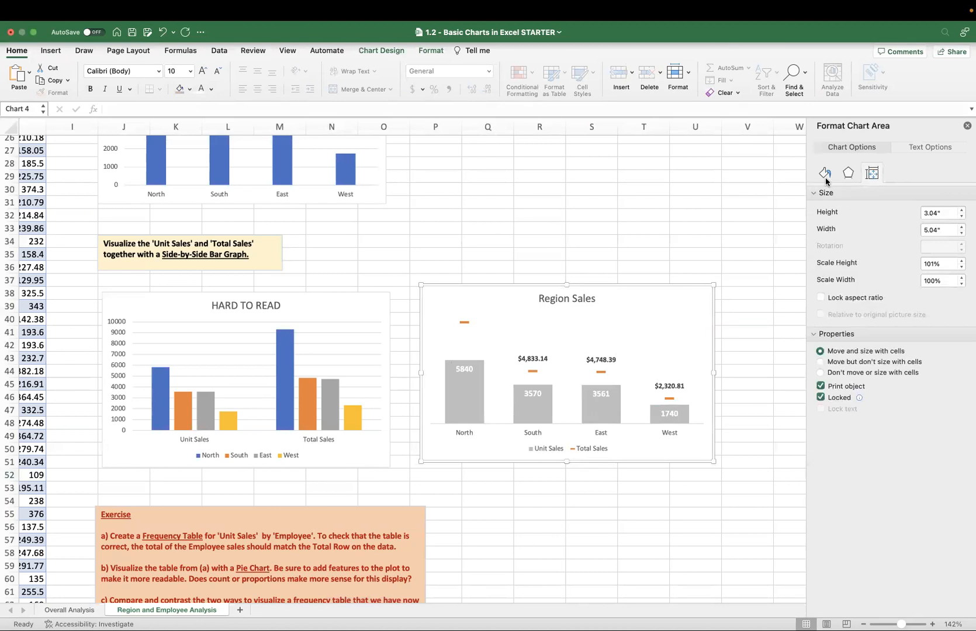
left_click(928, 146)
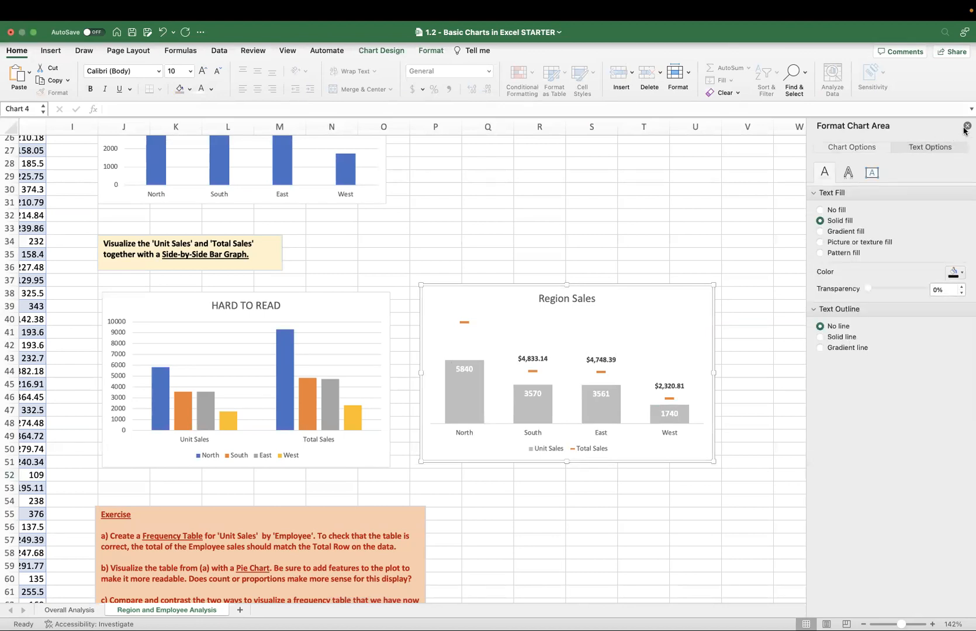
left_click(967, 125)
left_click(465, 322)
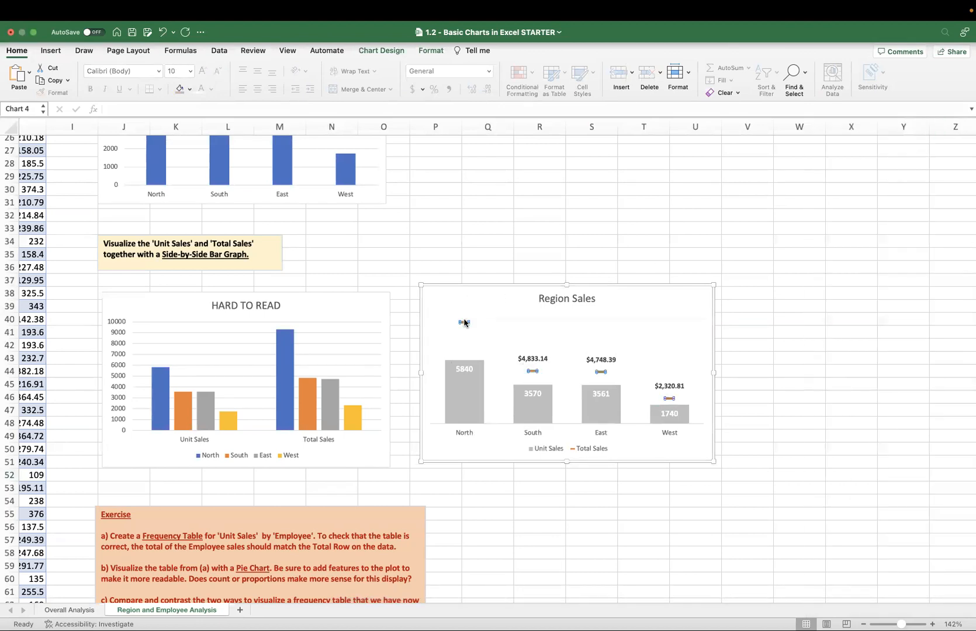
right_click(465, 322)
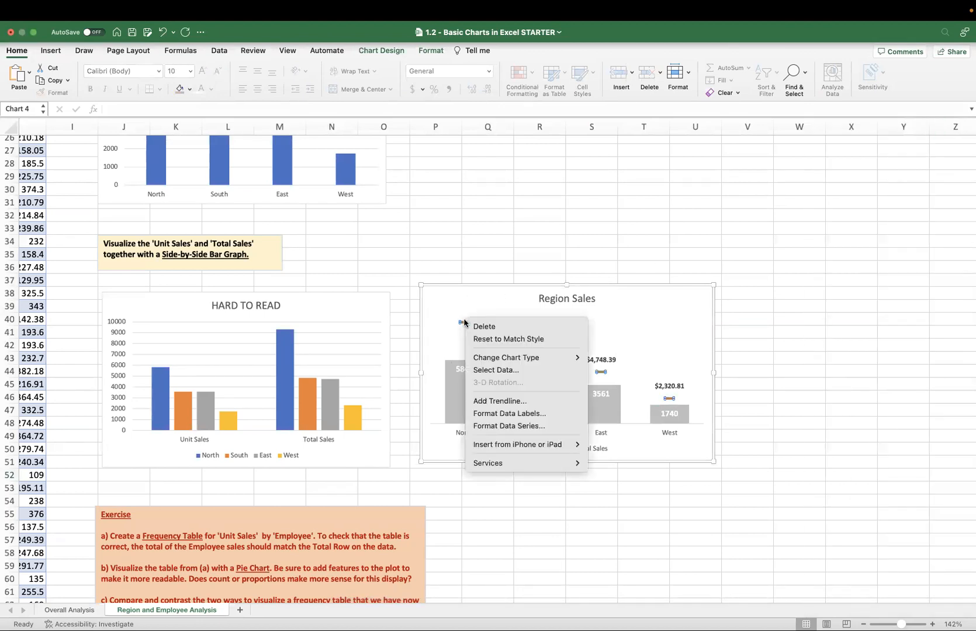
left_click(528, 414)
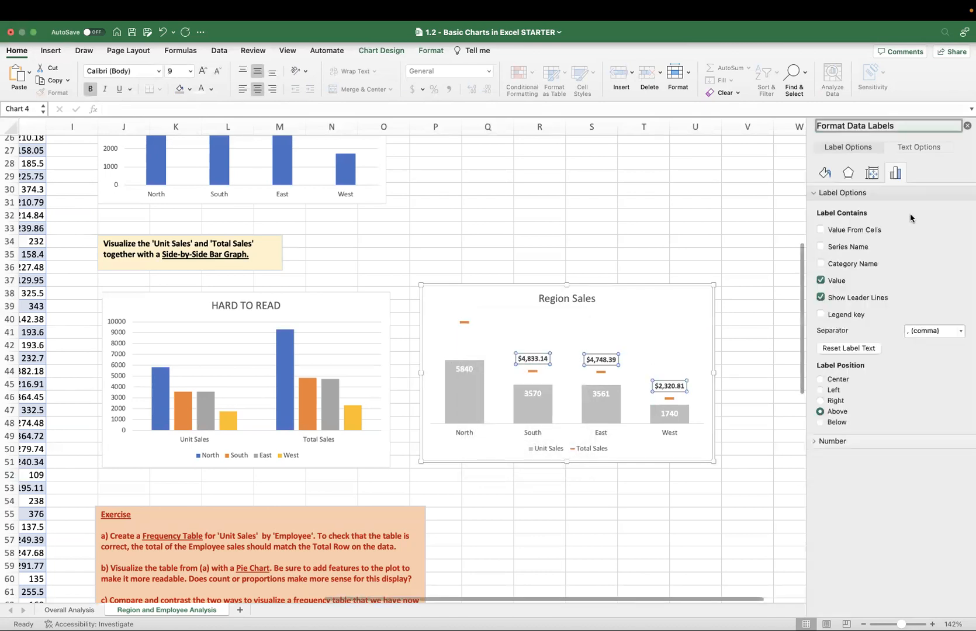
left_click(966, 126)
Add a data label back to the North point of the Total Sales series.
left_click(464, 322)
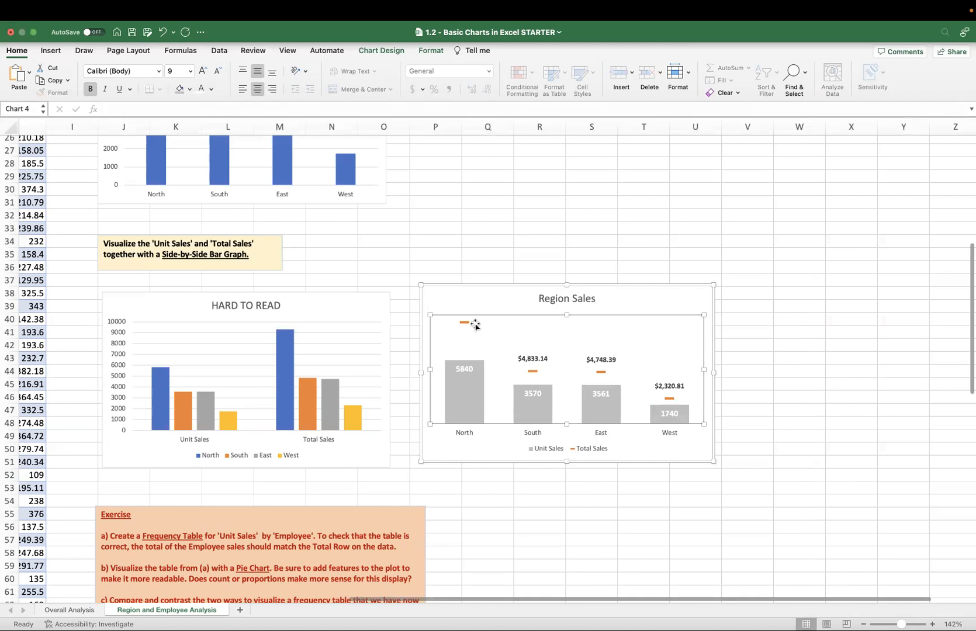
left_click(464, 322)
right_click(464, 322)
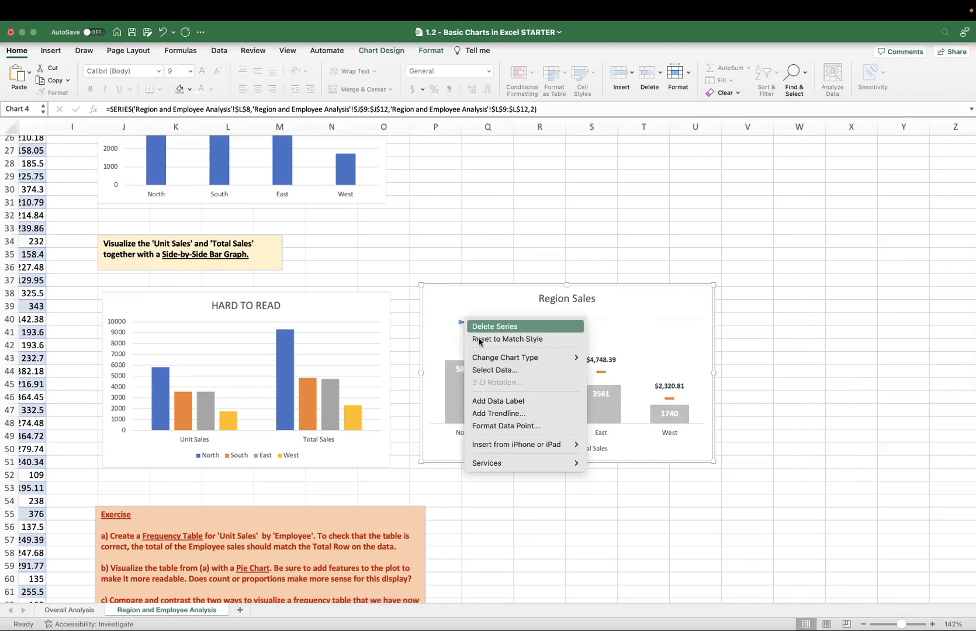
left_click(523, 402)
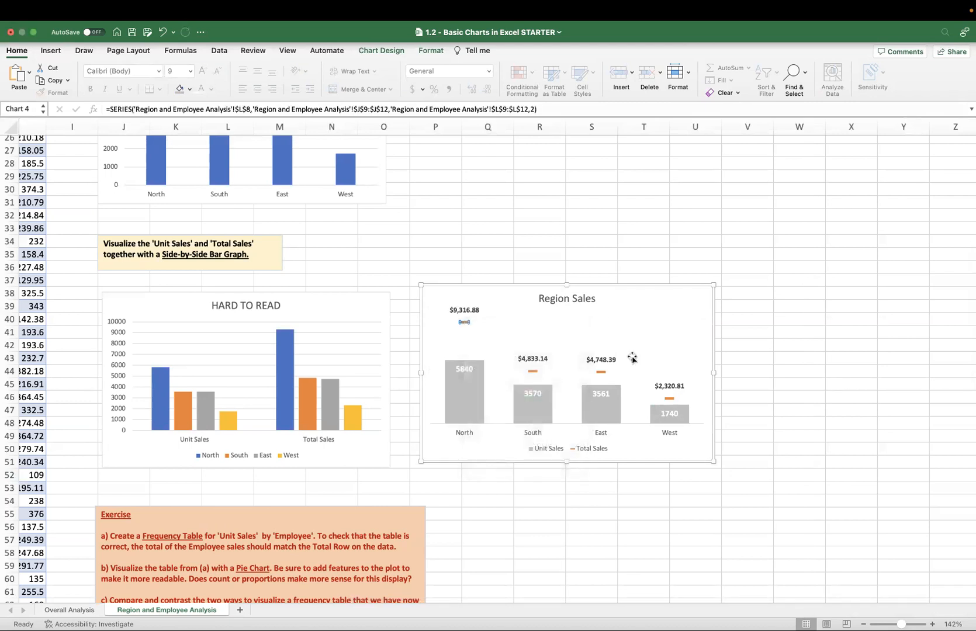
Show the series name in the North point's Total Sales data label, separated from the value by a space.
right_click(464, 322)
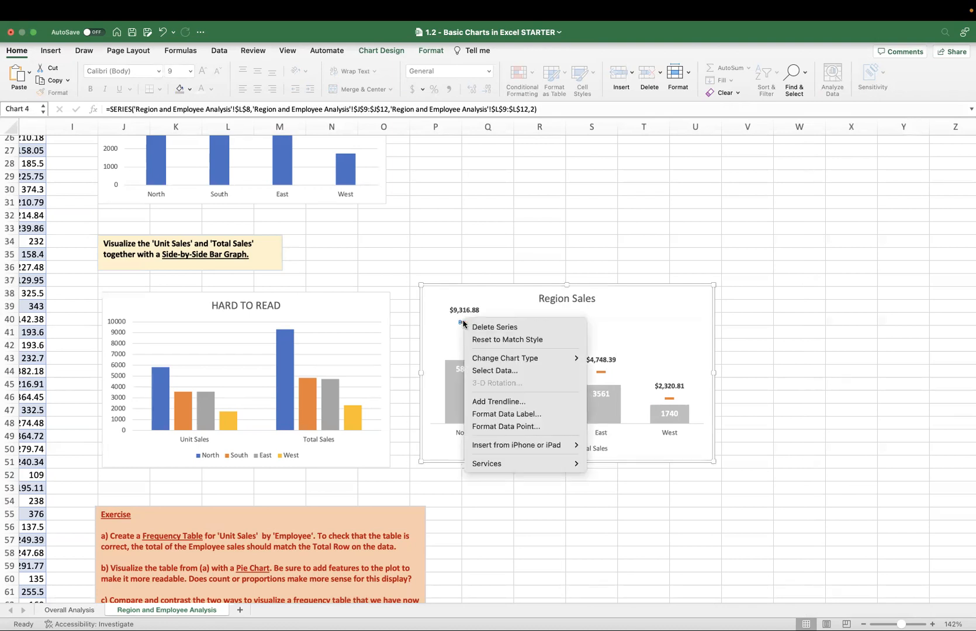
left_click(507, 414)
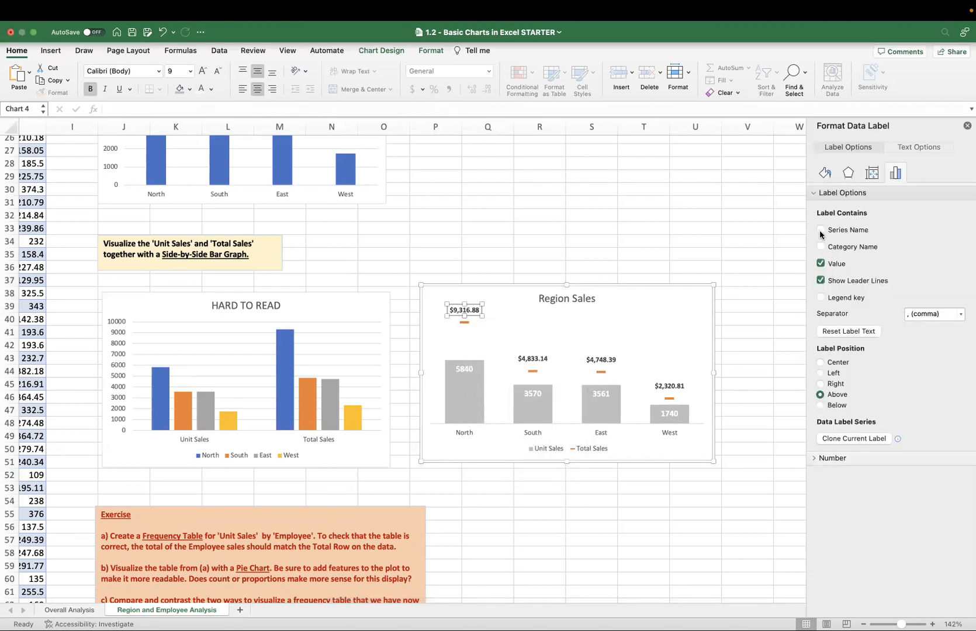
left_click(820, 232)
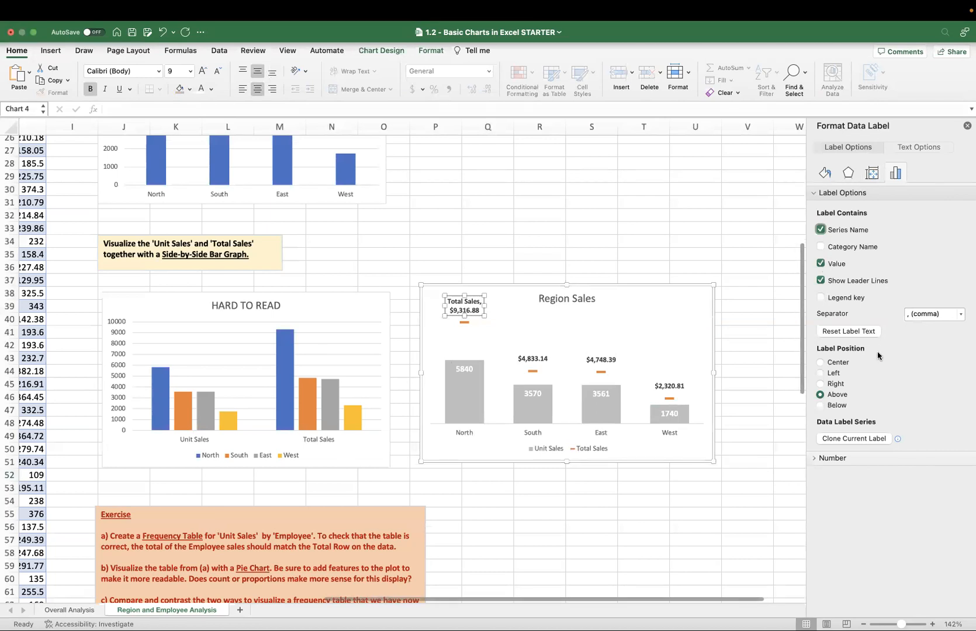
left_click(958, 316)
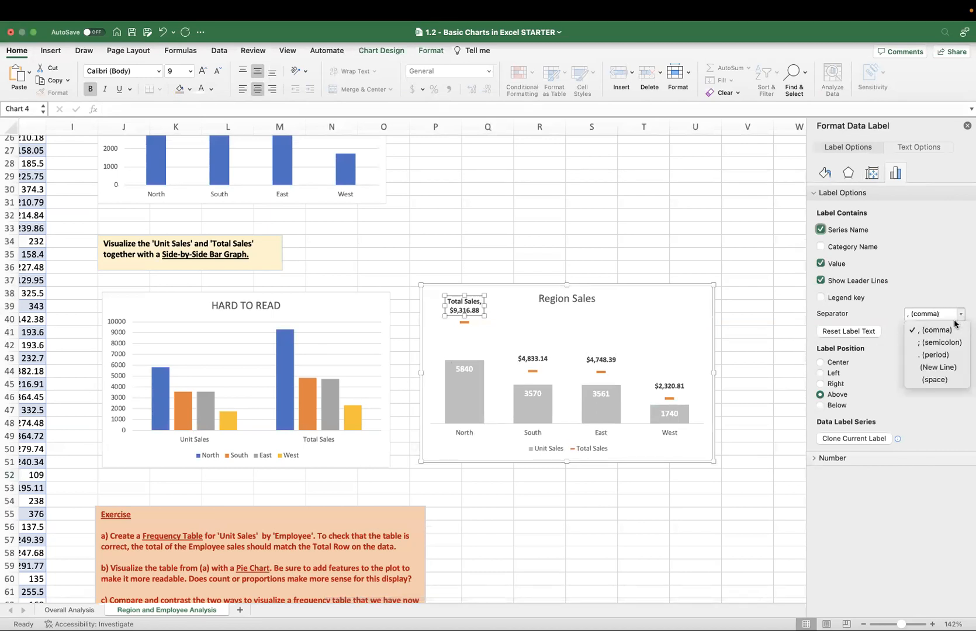
left_click(935, 384)
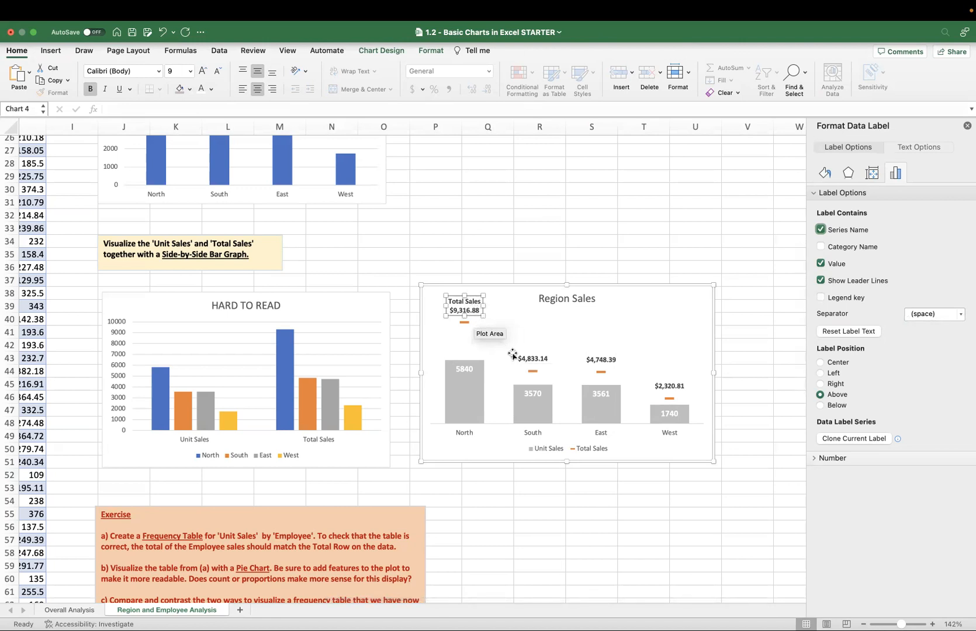
Include the series name in the North bar's Unit Sales data label, using a space as separator.
left_click(461, 368)
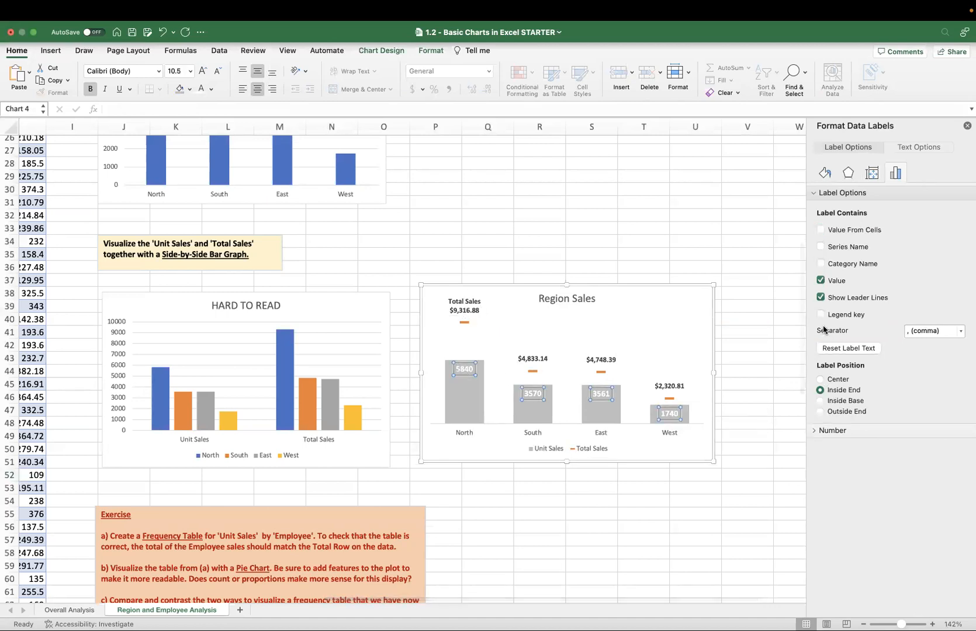
left_click(456, 373)
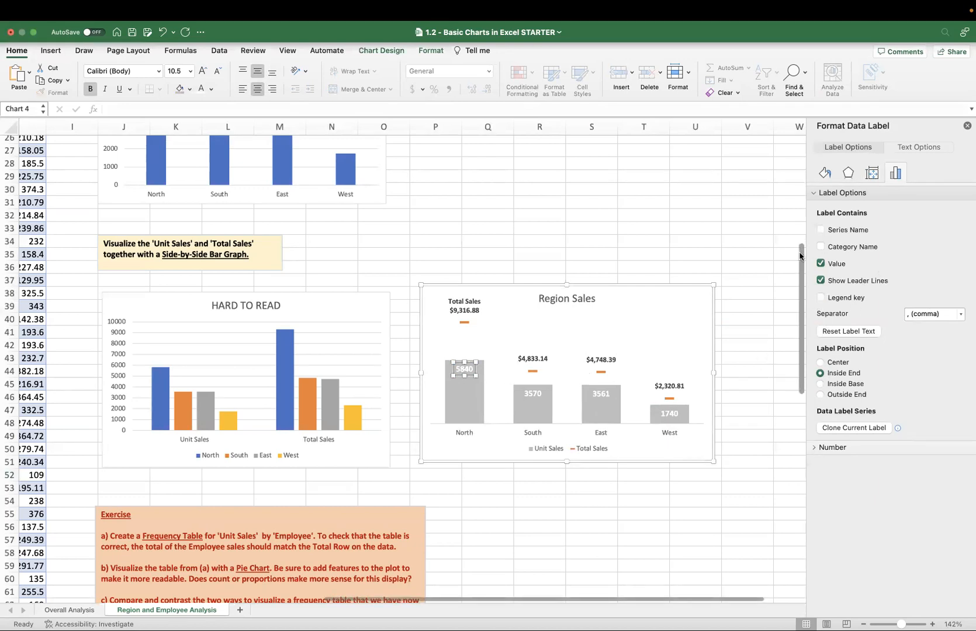
left_click(820, 229)
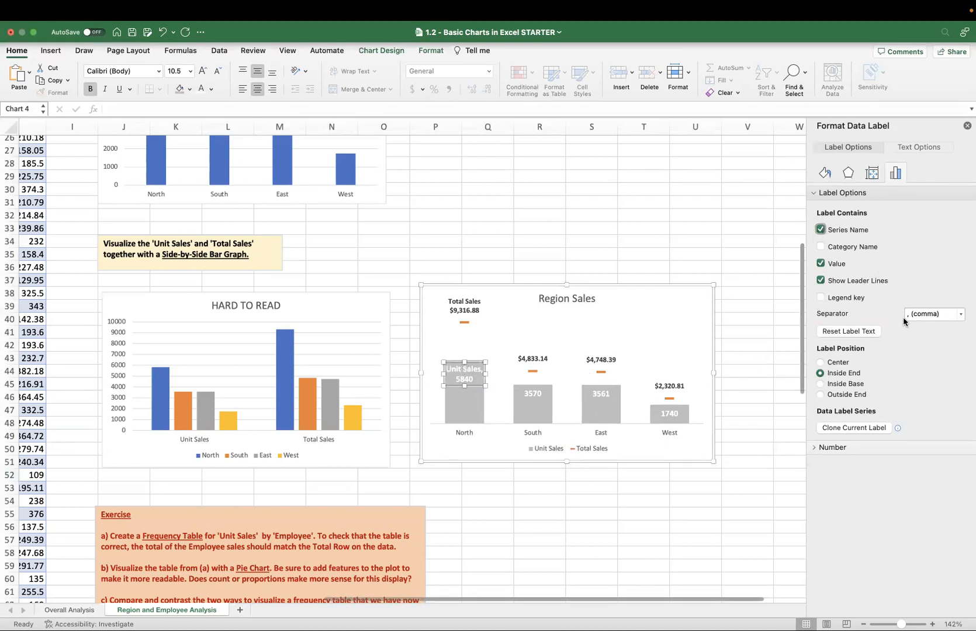
left_click(933, 314)
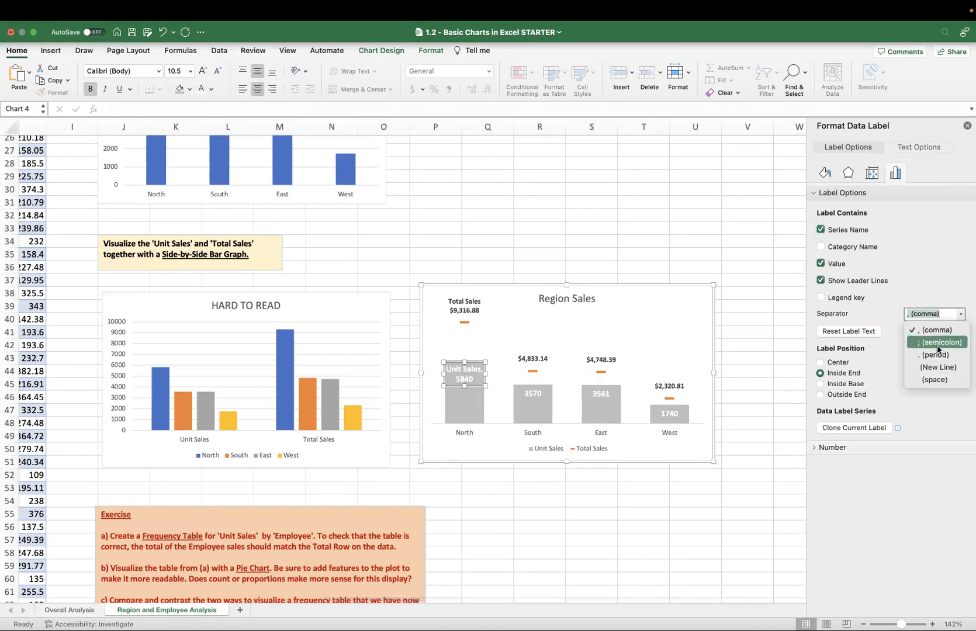
left_click(934, 379)
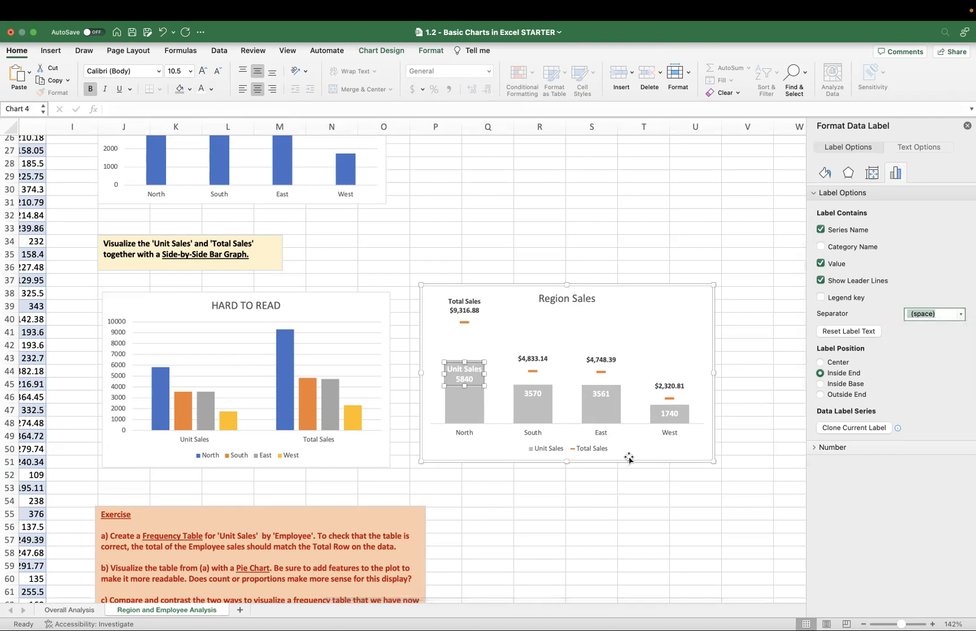
Delete the legend from the Region Sales chart and close the formatting pane.
left_click(589, 455)
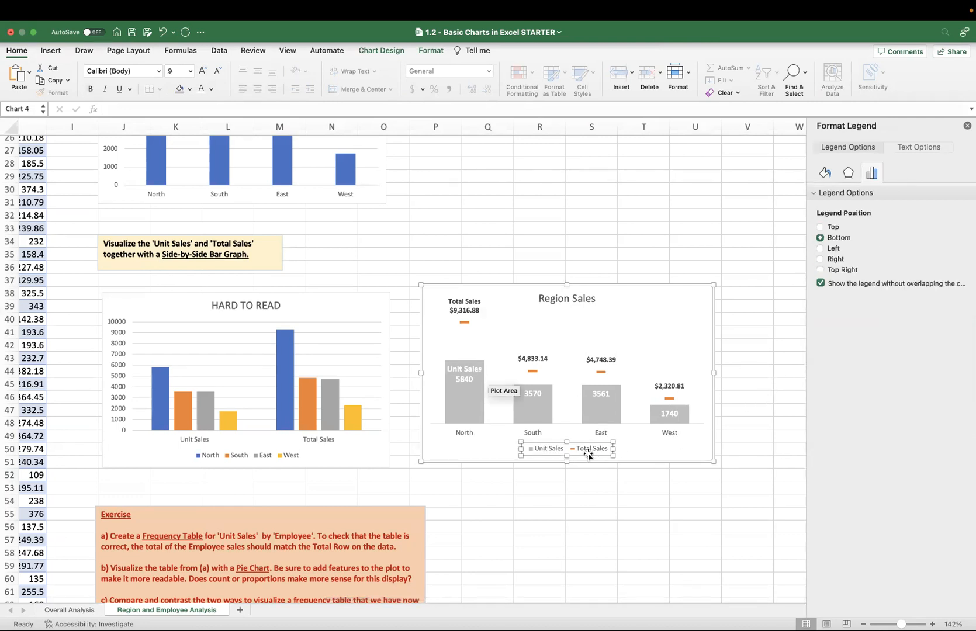
key("Delete")
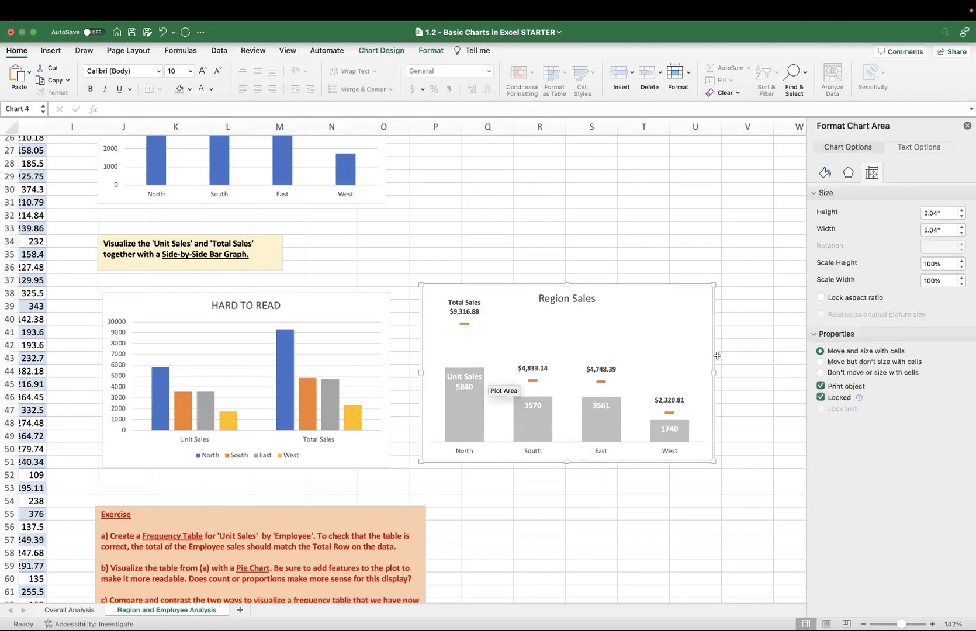
left_click(966, 126)
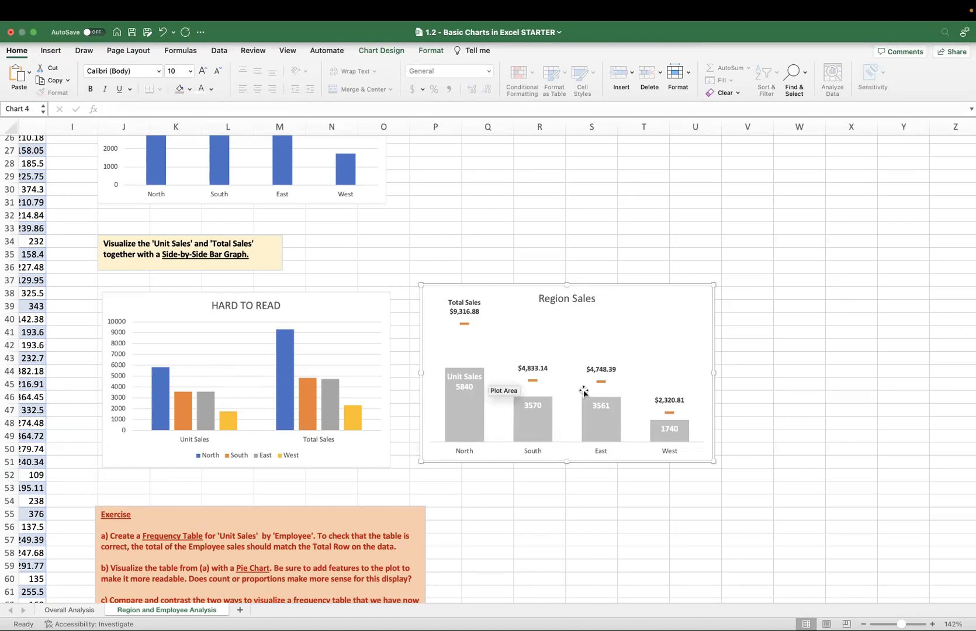
Make the region names on the Region Sales chart's horizontal axis bold.
left_click(600, 451)
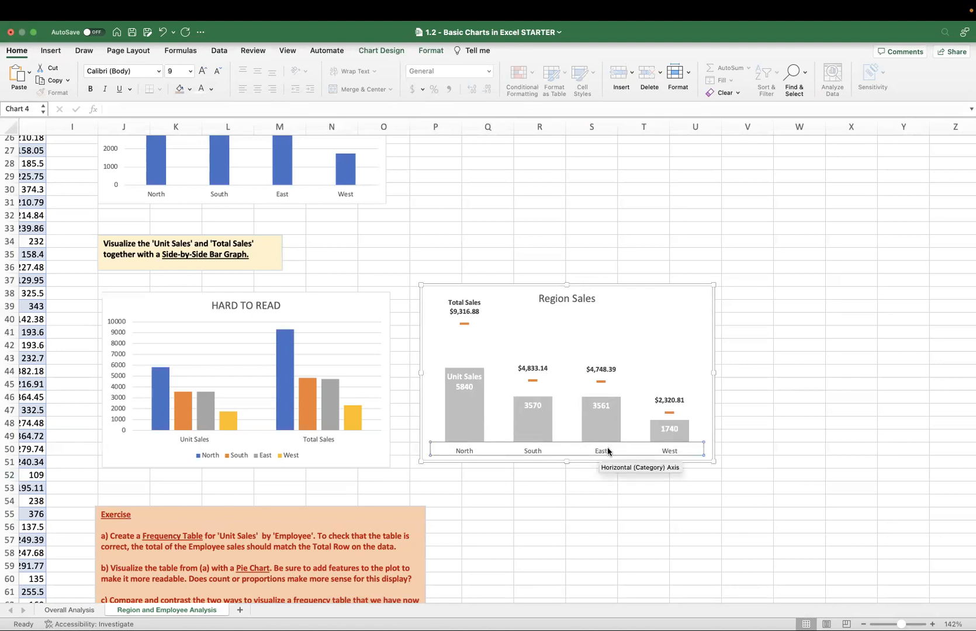
key("super+b")
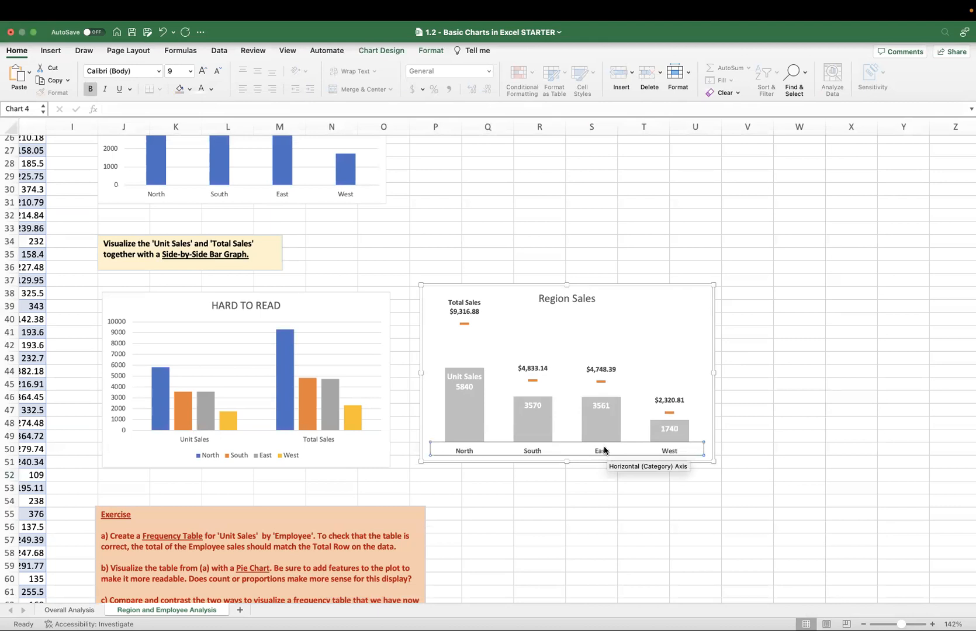
left_click(545, 488)
Color the horizontal axis line of the Region Sales chart black and increase its width.
double_click(506, 445)
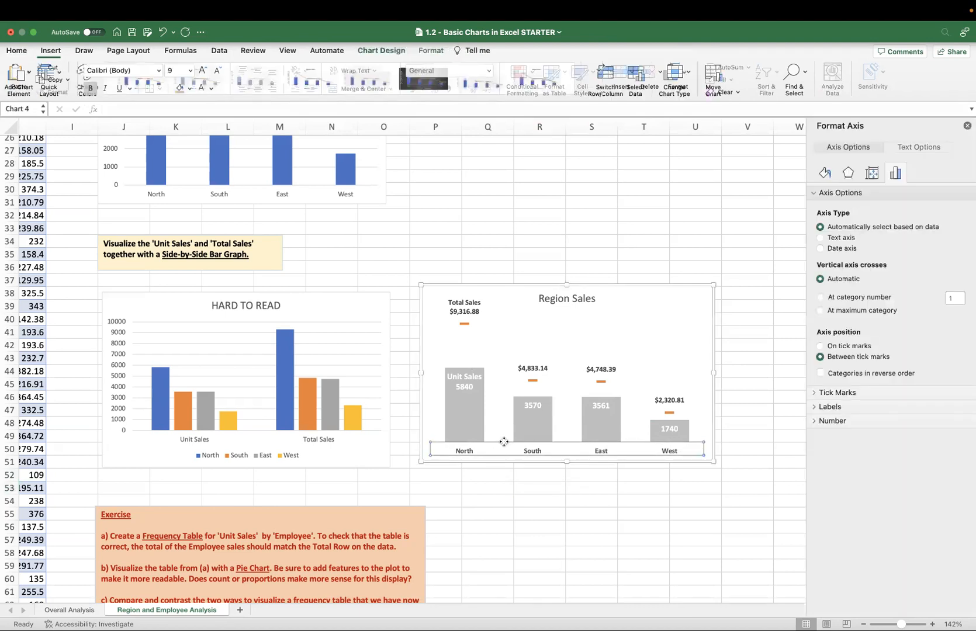
left_click(870, 171)
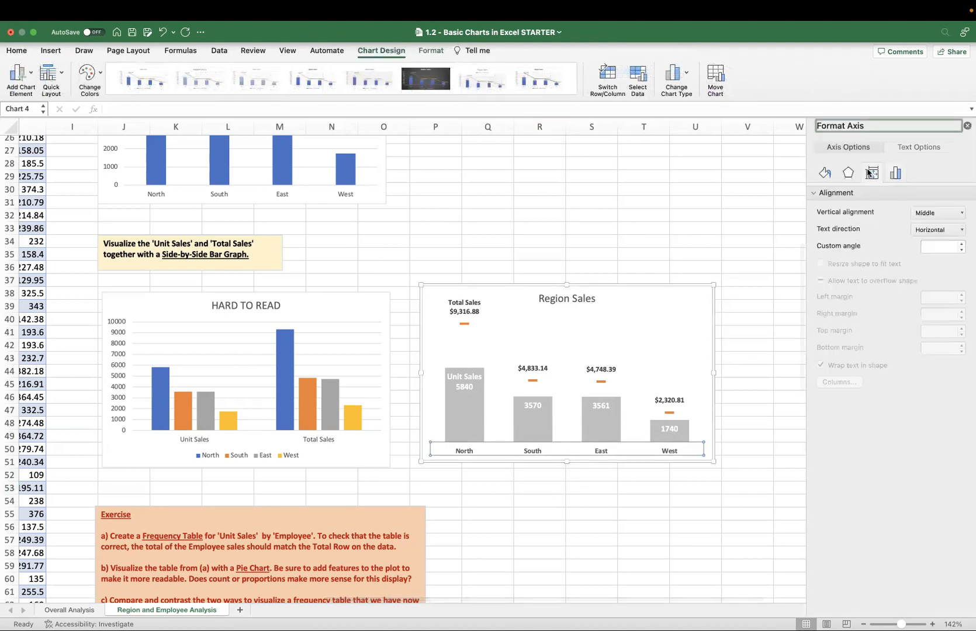
left_click(890, 173)
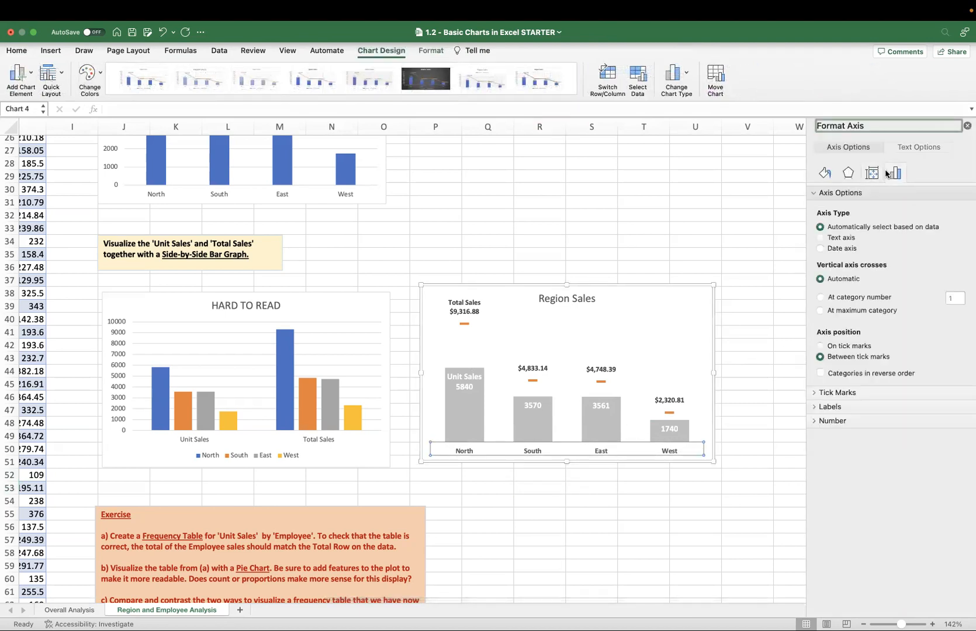
left_click(832, 175)
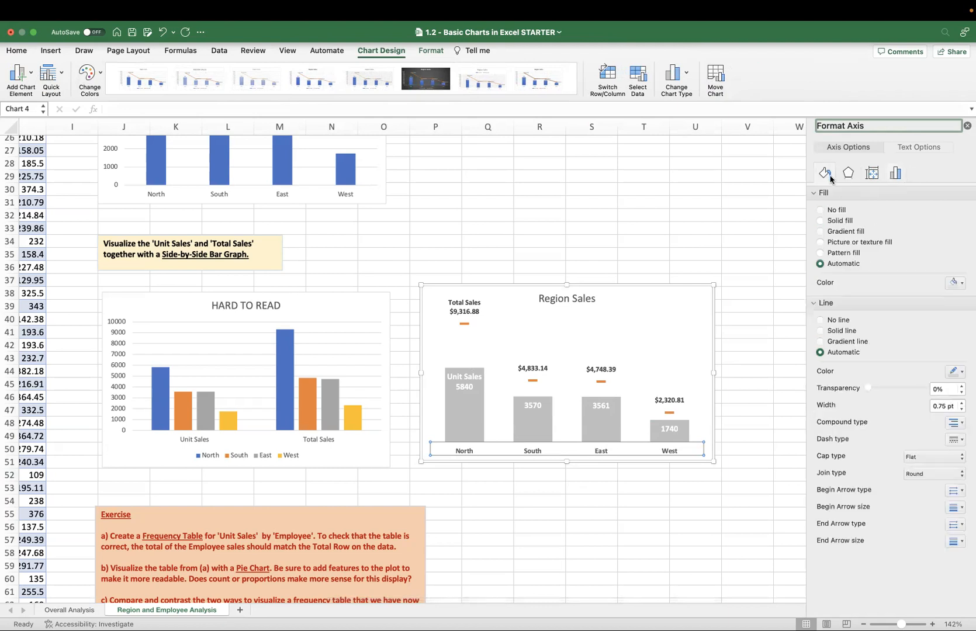
left_click(962, 372)
left_click(886, 404)
left_click(961, 403)
left_click(962, 403)
left_click(961, 403)
left_click(782, 468)
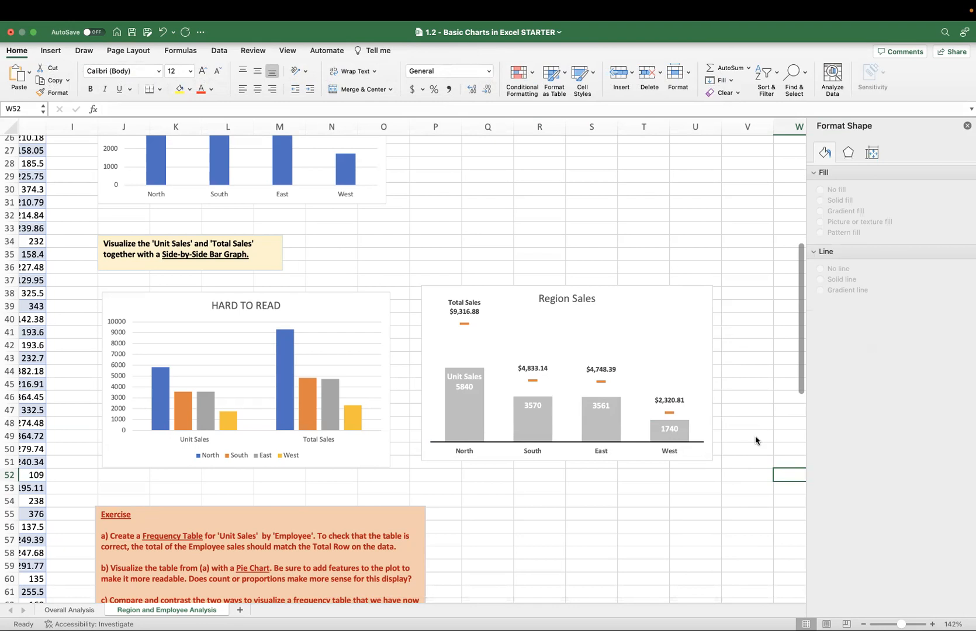
Close the formatting pane and select the first empty Unit Sales cell of the Employee table below the exercise.
left_click(965, 126)
scroll(735, 241, "down", 1)
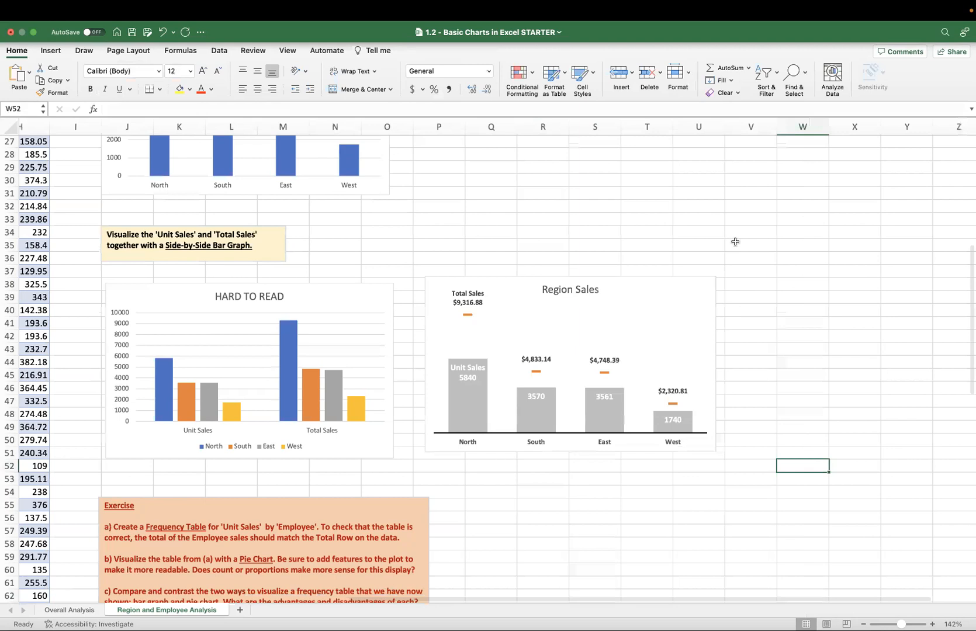
scroll(735, 242, "down", 7)
scroll(735, 242, "left", 1)
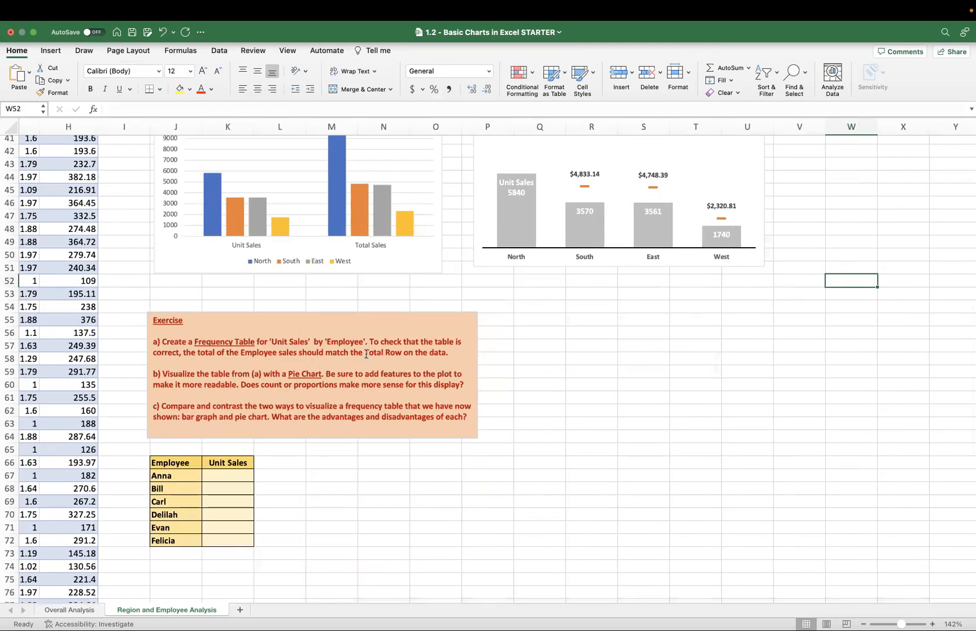
left_click(232, 476)
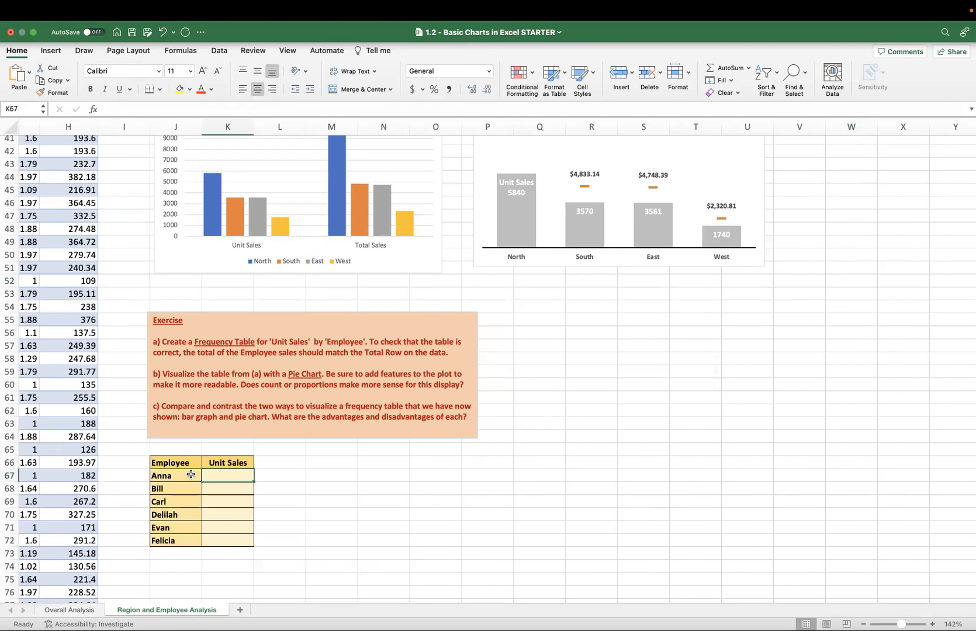
Review the exercise instructions and the empty Employee table against the region charts above them.
scroll(244, 383, "up", 7)
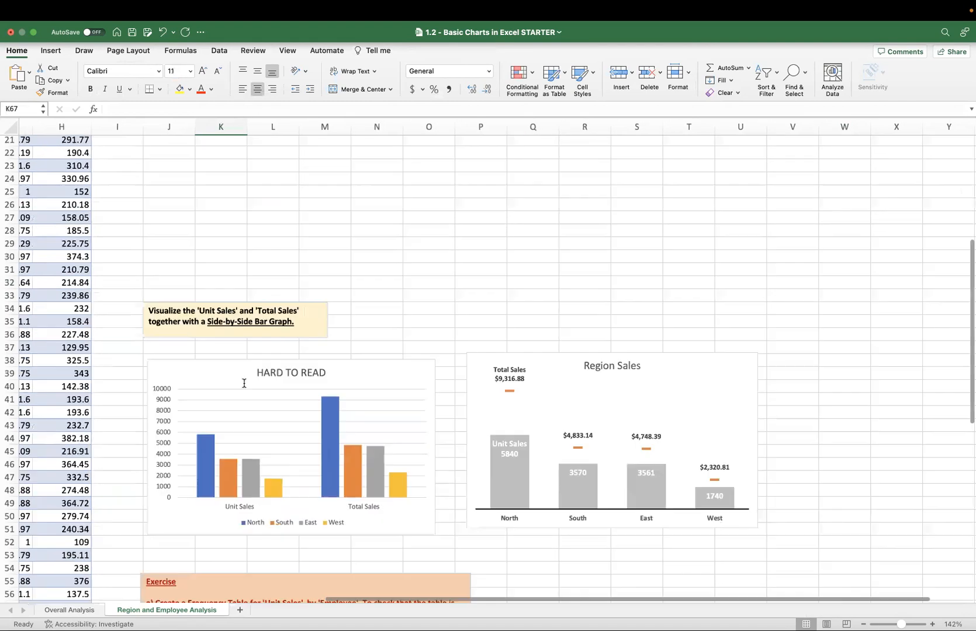
scroll(244, 384, "down", 4)
scroll(244, 383, "down", 3)
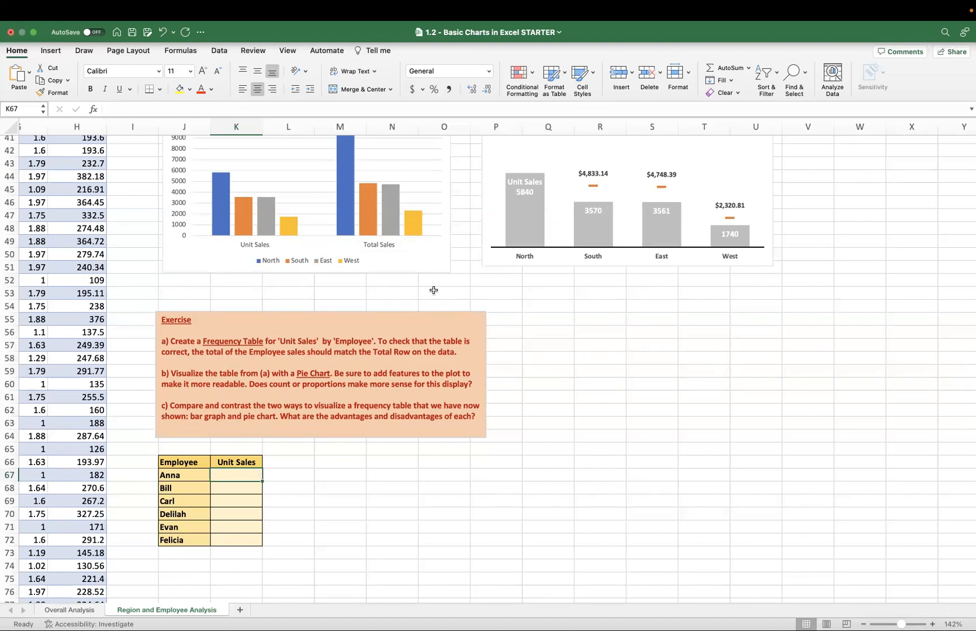
scroll(486, 293, "up", 2)
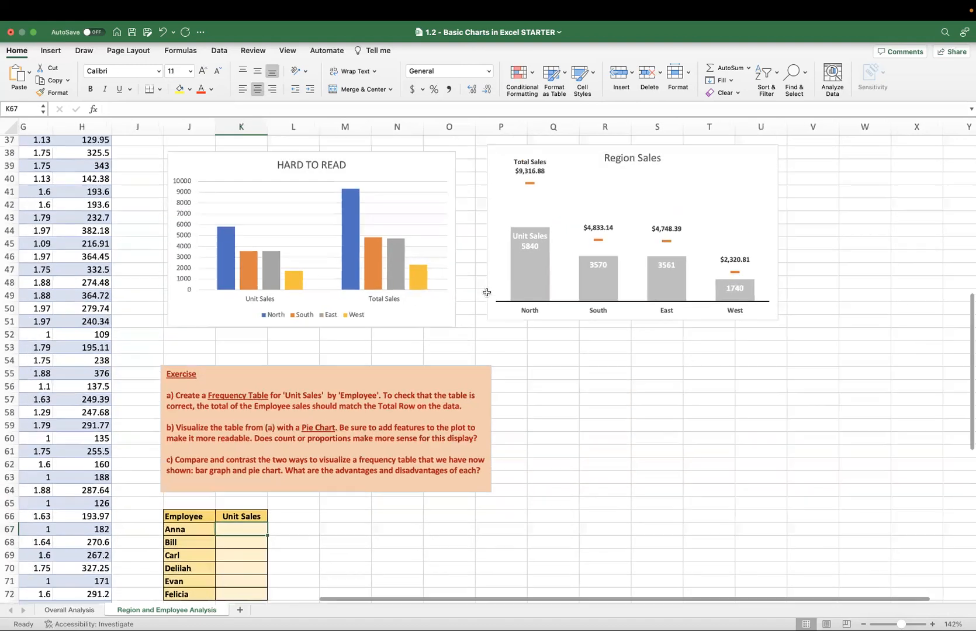
scroll(487, 294, "down", 3)
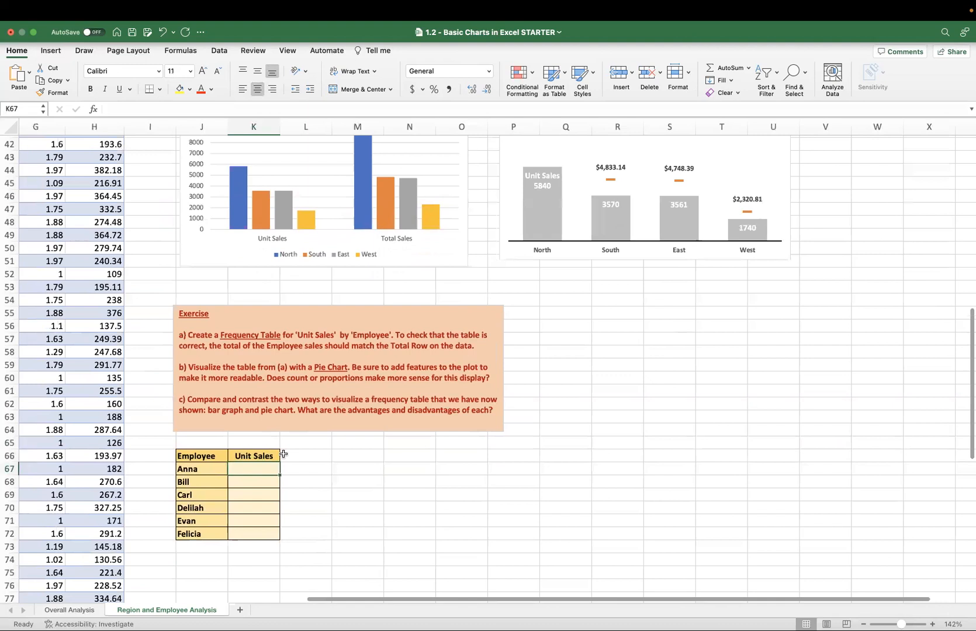
scroll(283, 454, "up", 4)
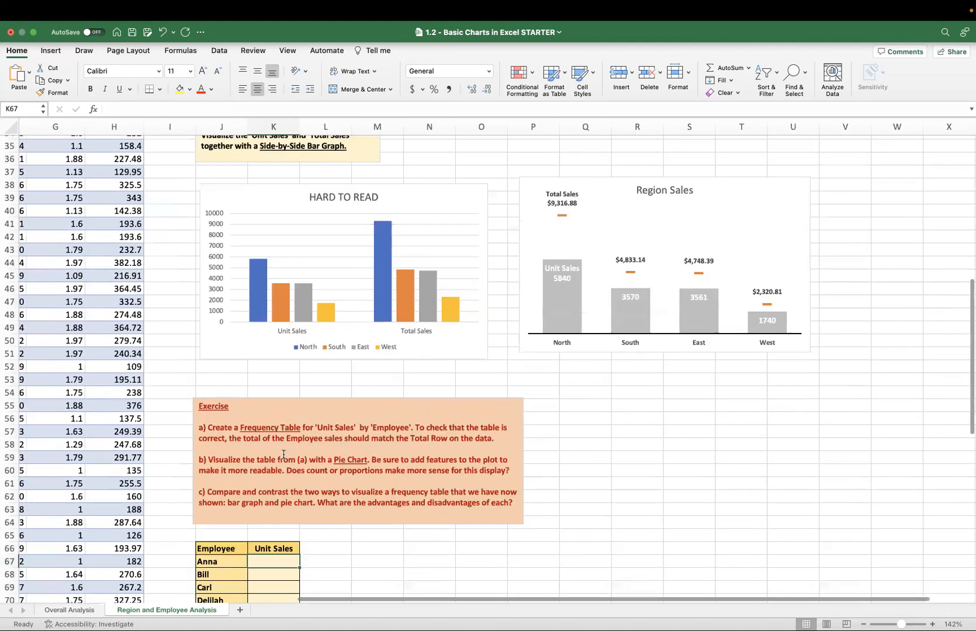
scroll(283, 454, "up", 8)
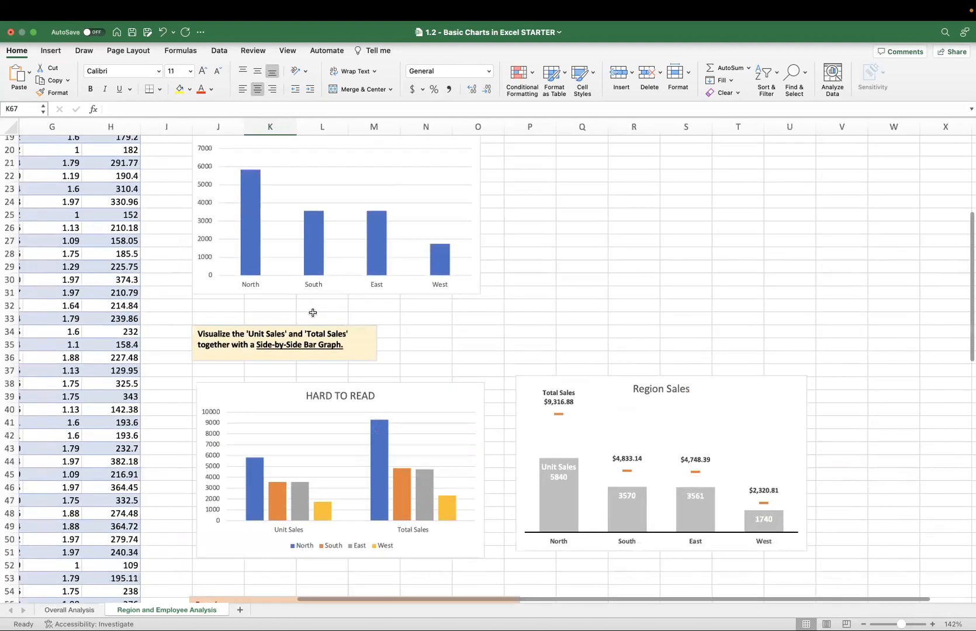
scroll(313, 313, "down", 15)
scroll(313, 313, "down", 4)
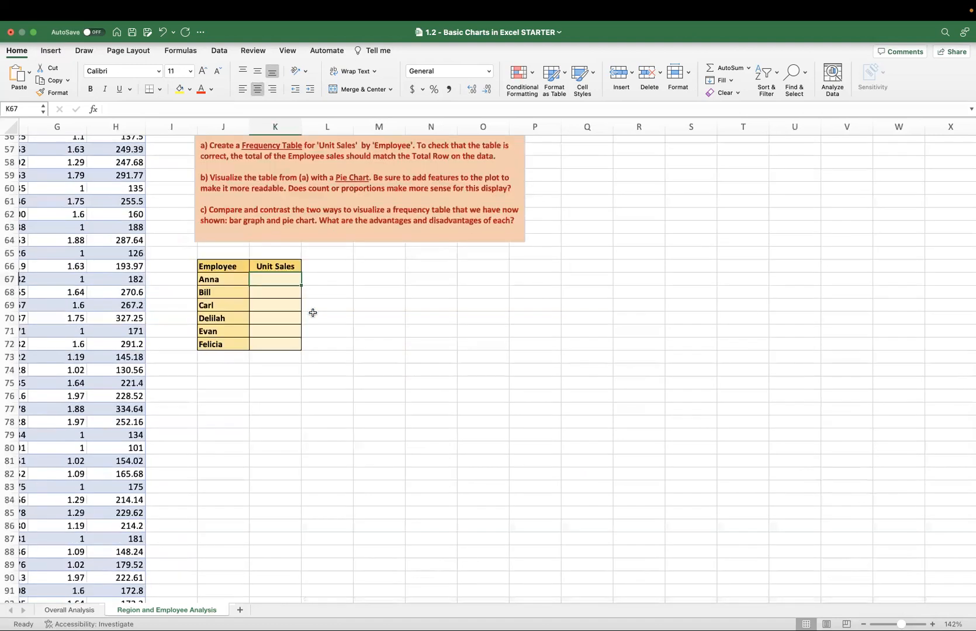
scroll(312, 312, "up", 4)
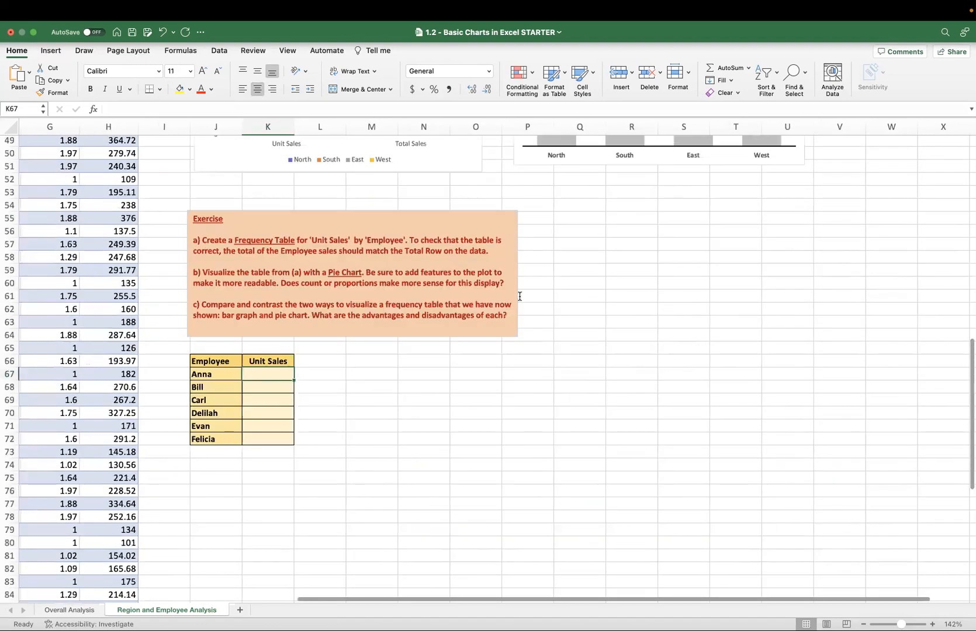
scroll(519, 296, "up", 7)
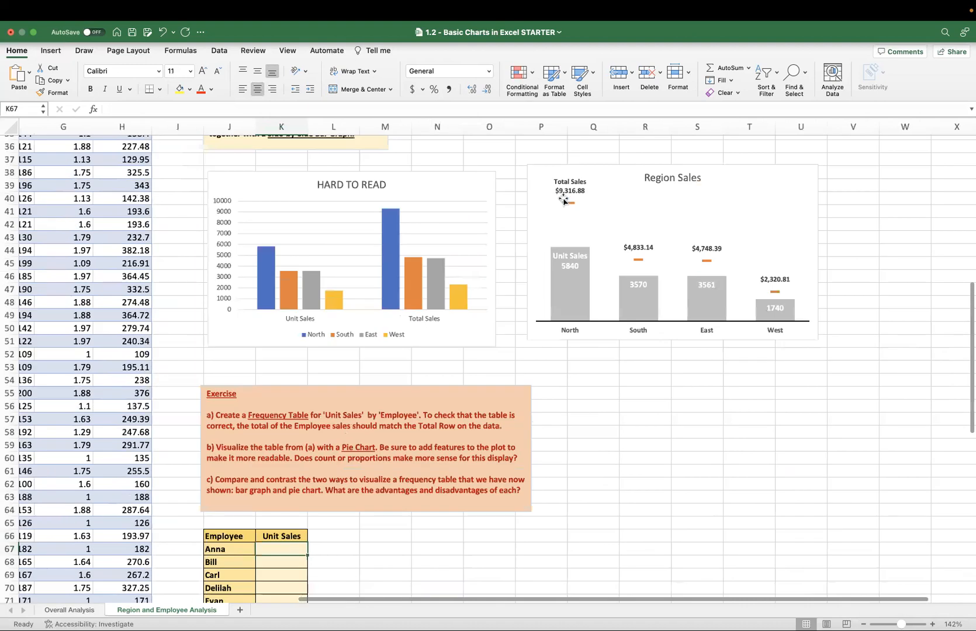
mouse_move(629, 5)
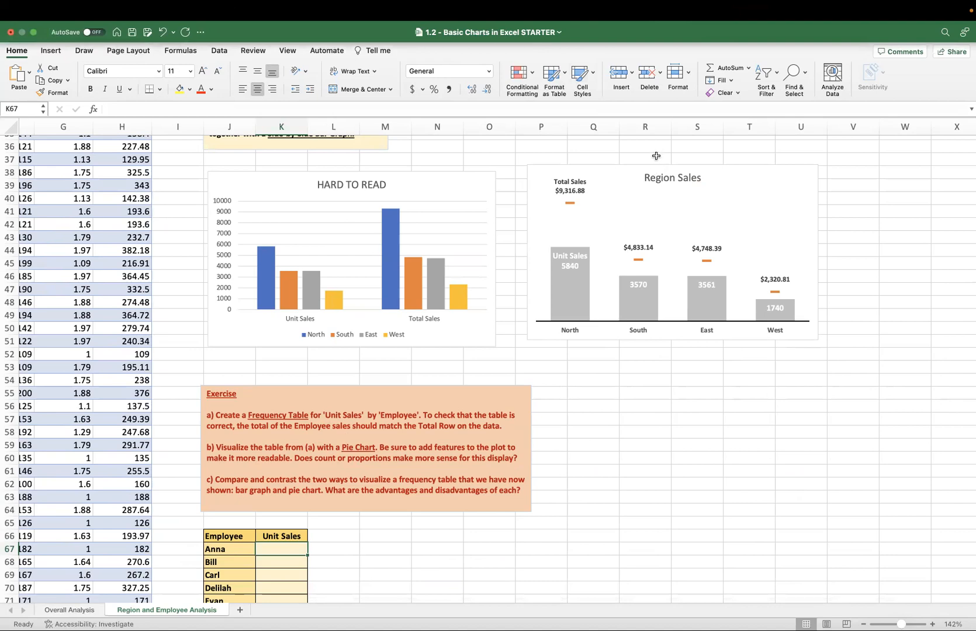
key("ctrl+Up")
key("ctrl+Up")
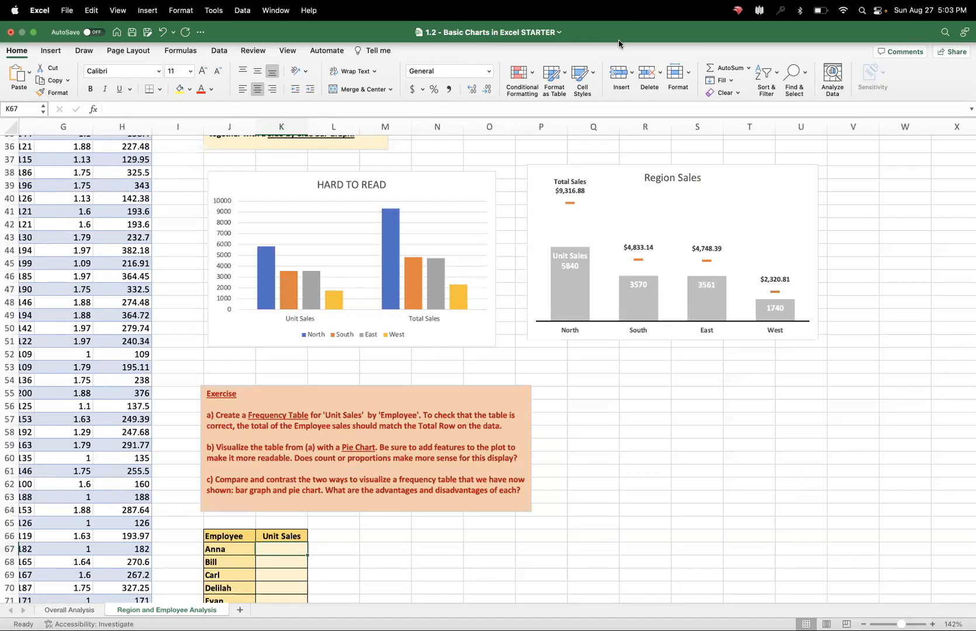